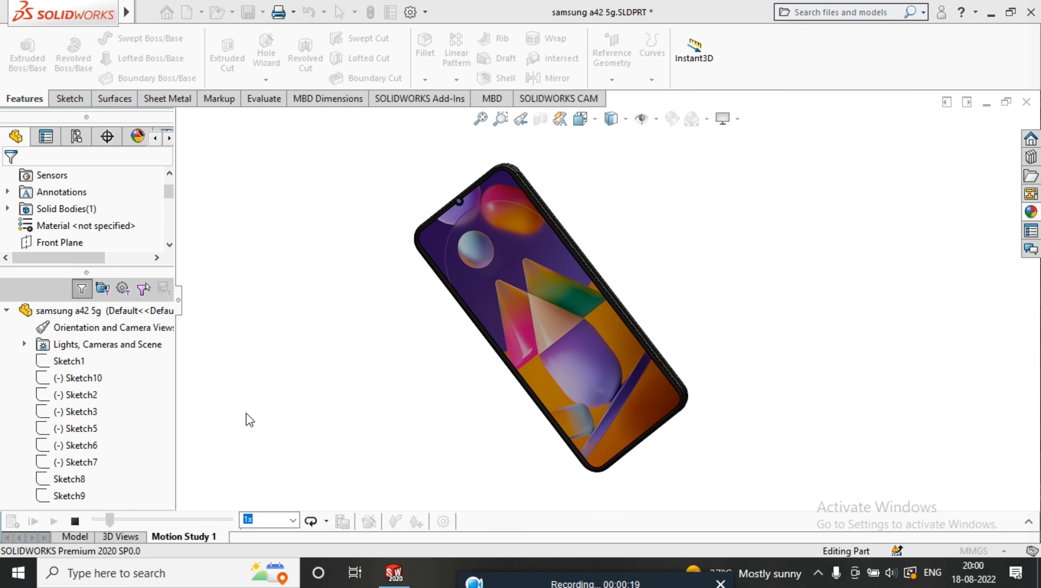
{"action": "mouse_move", "coordinate": [517, 302]}
{"action": "middle_mouse_down"}
{"action": "mouse_move", "coordinate": [396, 411]}
{"action": "mouse_move", "coordinate": [593, 427]}
{"action": "mouse_move", "coordinate": [641, 470]}
{"action": "mouse_move", "coordinate": [562, 521]}
{"action": "mouse_move", "coordinate": [661, 548]}
{"action": "mouse_move", "coordinate": [782, 412]}
{"action": "mouse_move", "coordinate": [691, 303]}
{"action": "mouse_move", "coordinate": [543, 234]}
{"action": "mouse_move", "coordinate": [520, 371]}
{"action": "mouse_move", "coordinate": [446, 304]}
{"action": "mouse_move", "coordinate": [516, 302]}
{"action": "middle_mouse_up"}
{"action": "scroll", "coordinate": [695, 317], "scroll_direction": "down", "scroll_amount": 2}
{"action": "middle_click_drag", "start_coordinate": [667, 251], "coordinate": [435, 496]}
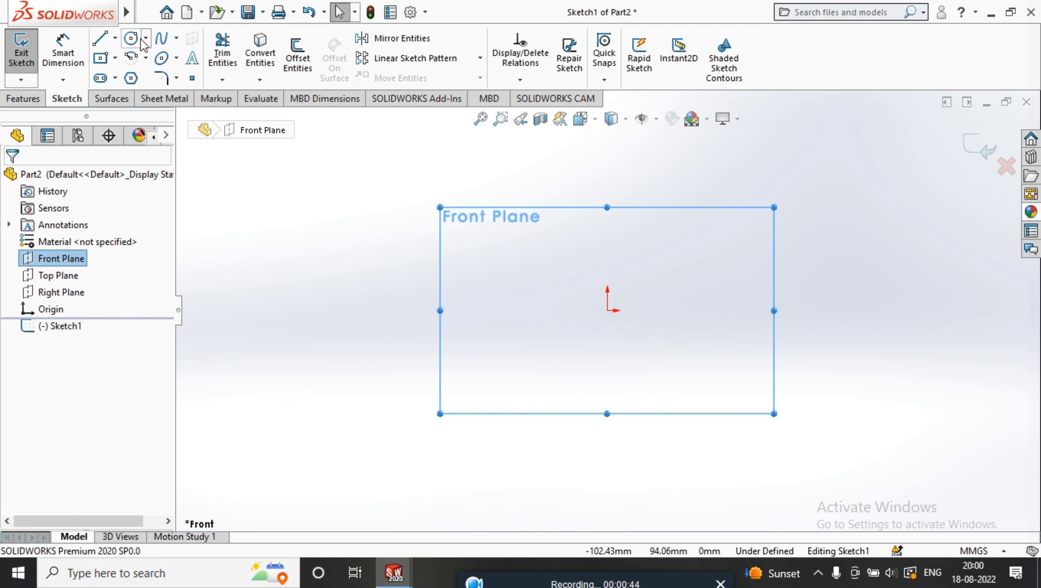
Draw a centre rectangle about 161 mm tall in the Front Plane sketch, centred on the origin.
{"action": "left_click", "coordinate": [104, 59]}
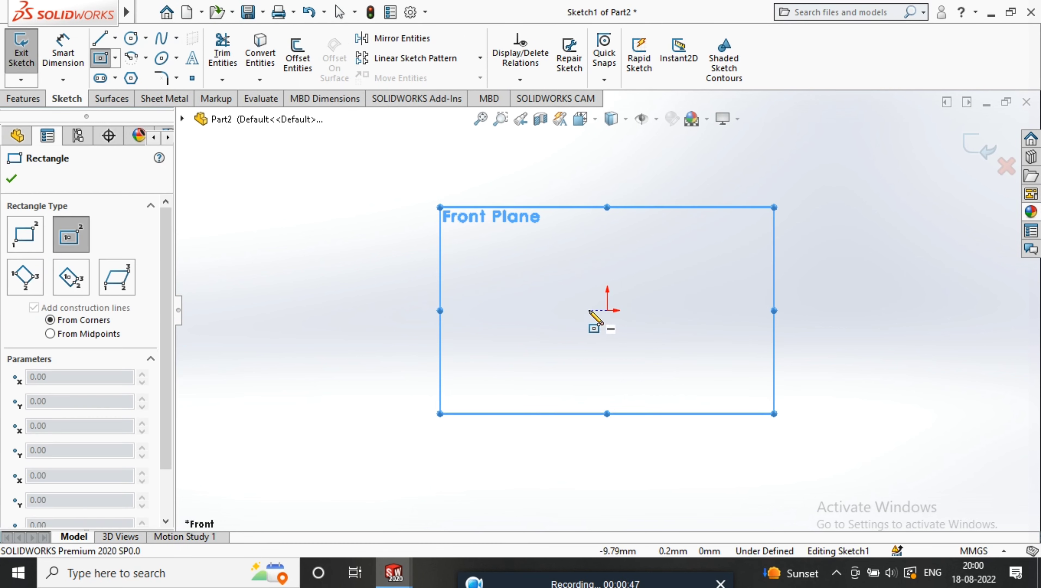
{"action": "left_click", "coordinate": [607, 311]}
{"action": "left_click", "coordinate": [688, 158]}
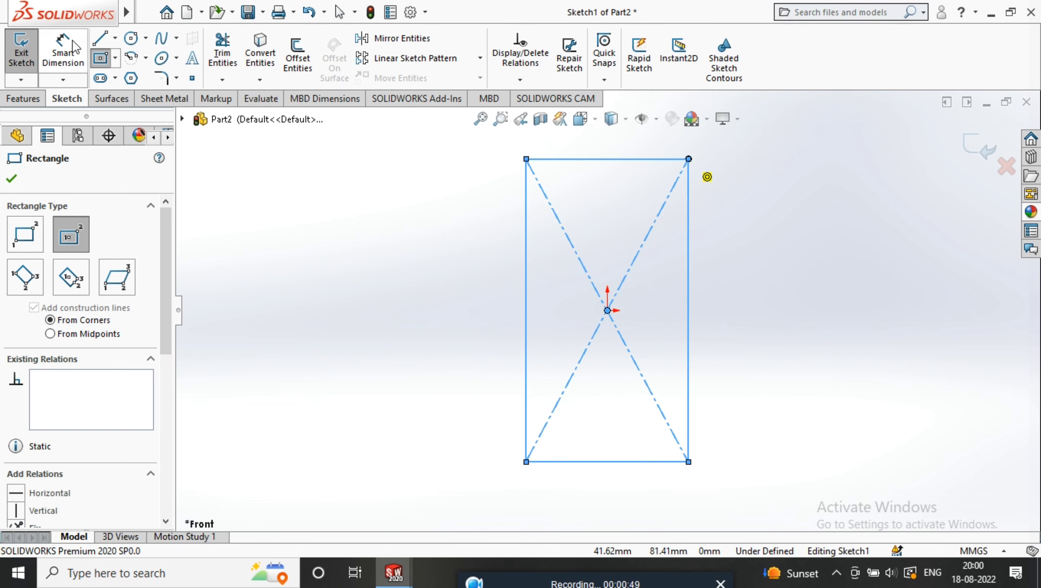
Dimension the rectangle's vertical side and set its height to 165 mm.
{"action": "left_click", "coordinate": [65, 51]}
{"action": "left_click", "coordinate": [686, 280]}
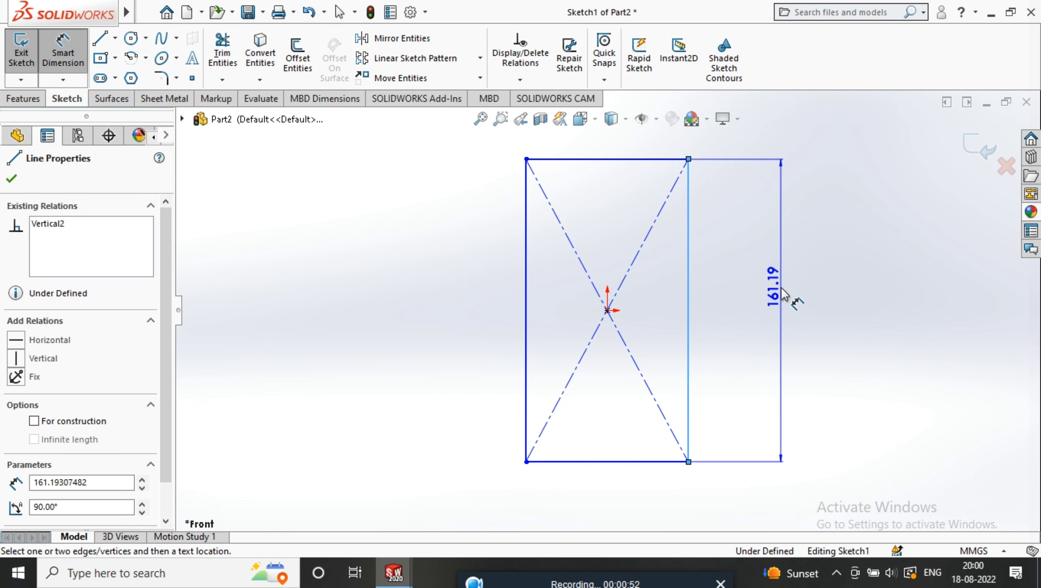
{"action": "left_click", "coordinate": [859, 296]}
{"action": "type", "text": "165"}
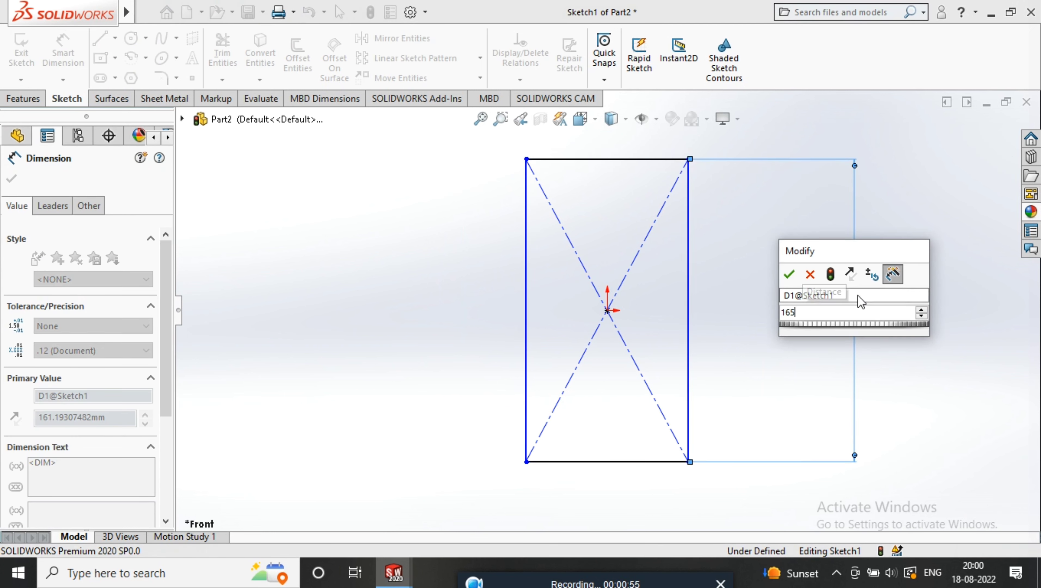
{"action": "key", "text": "Return"}
{"action": "left_click", "coordinate": [81, 63]}
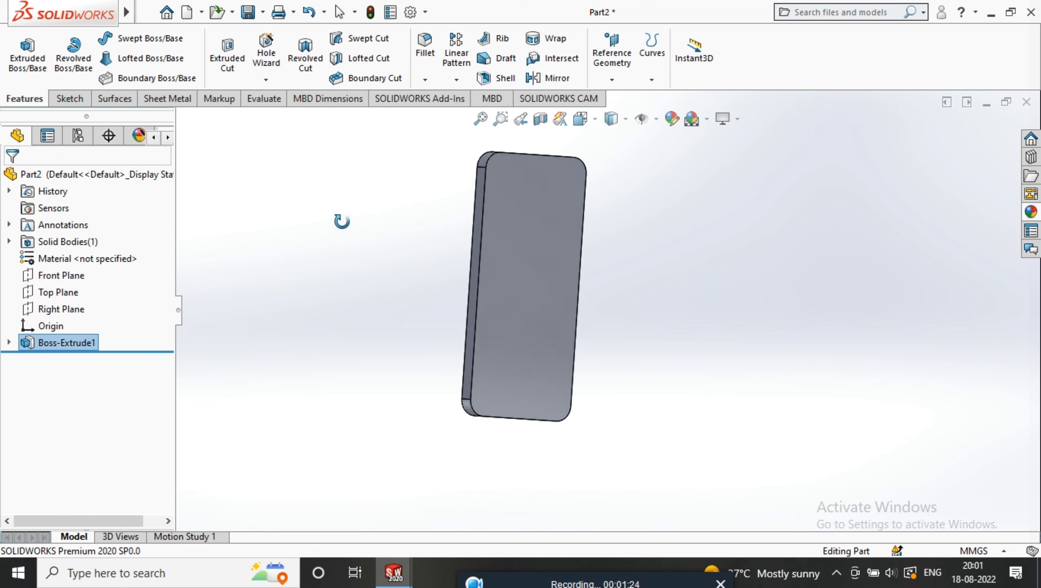
Apply a plain white background scene to the phone body.
{"action": "mouse_move", "coordinate": [342, 222]}
{"action": "middle_mouse_down"}
{"action": "mouse_move", "coordinate": [493, 325]}
{"action": "mouse_move", "coordinate": [497, 272]}
{"action": "mouse_move", "coordinate": [502, 321]}
{"action": "middle_mouse_up"}
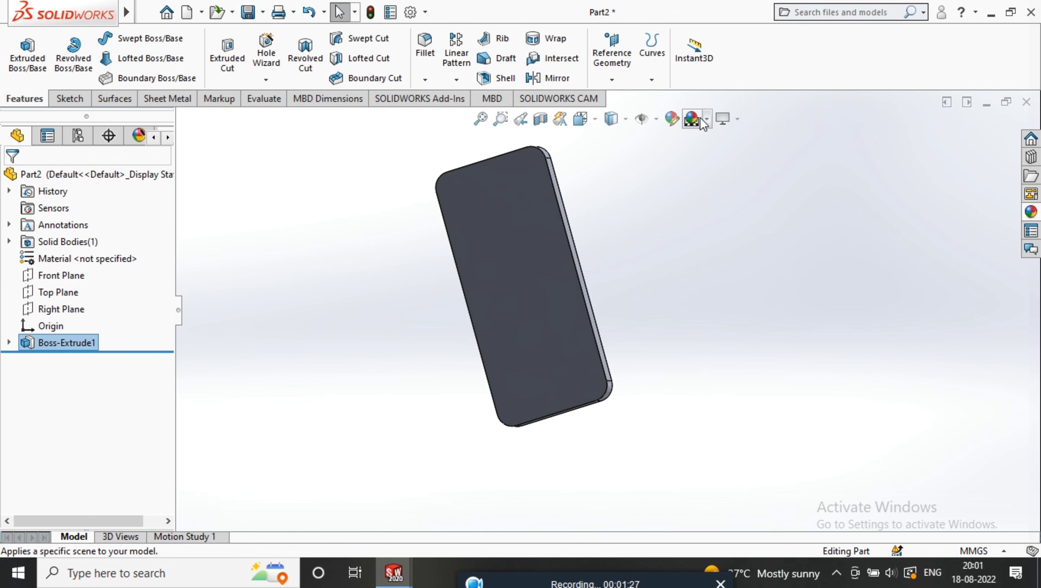
{"action": "left_click", "coordinate": [710, 120]}
{"action": "left_click", "coordinate": [725, 158]}
{"action": "middle_click_drag", "start_coordinate": [664, 232], "coordinate": [700, 247]}
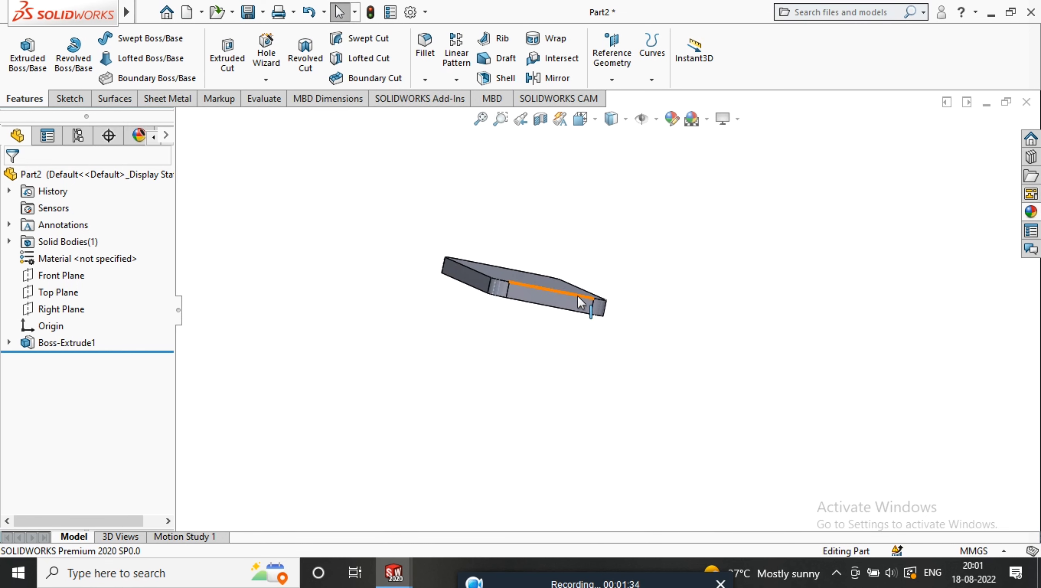
Start a sketch on the flat face at the phone body's short end, viewed face-on.
{"action": "left_click", "coordinate": [591, 301]}
{"action": "left_click", "coordinate": [710, 253]}
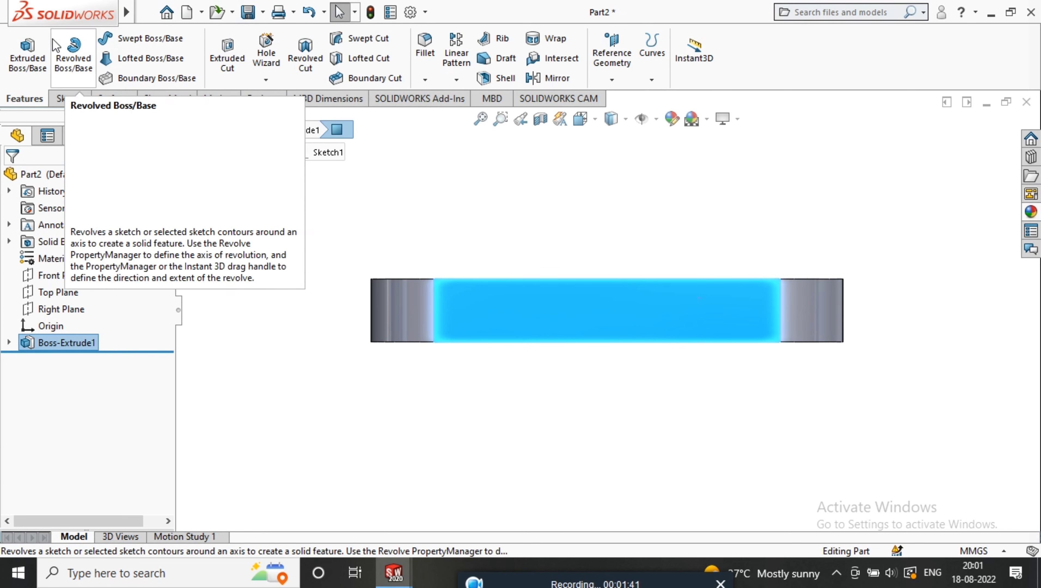
{"action": "right_click", "coordinate": [484, 305]}
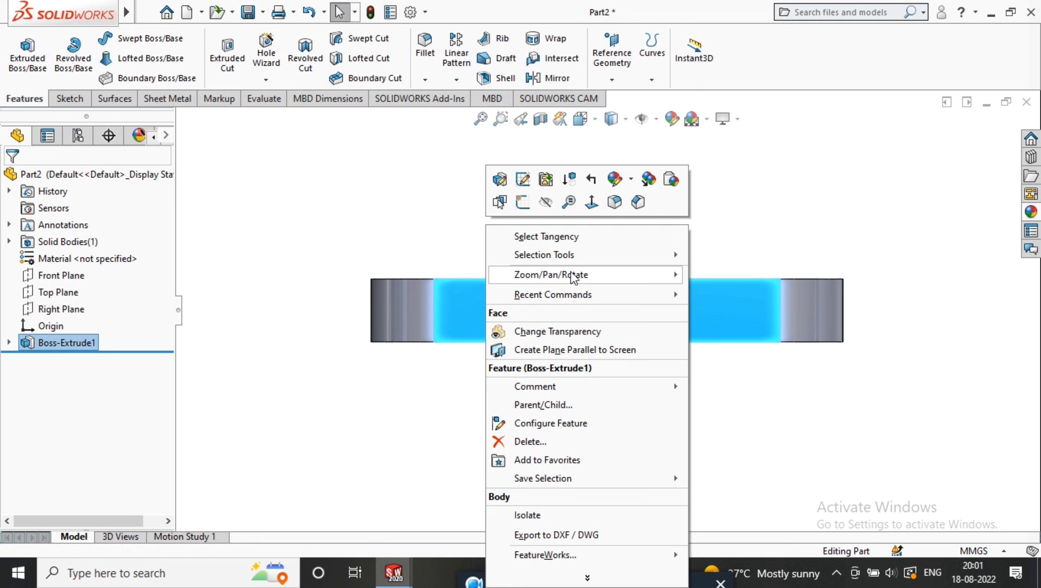
{"action": "left_click", "coordinate": [522, 202]}
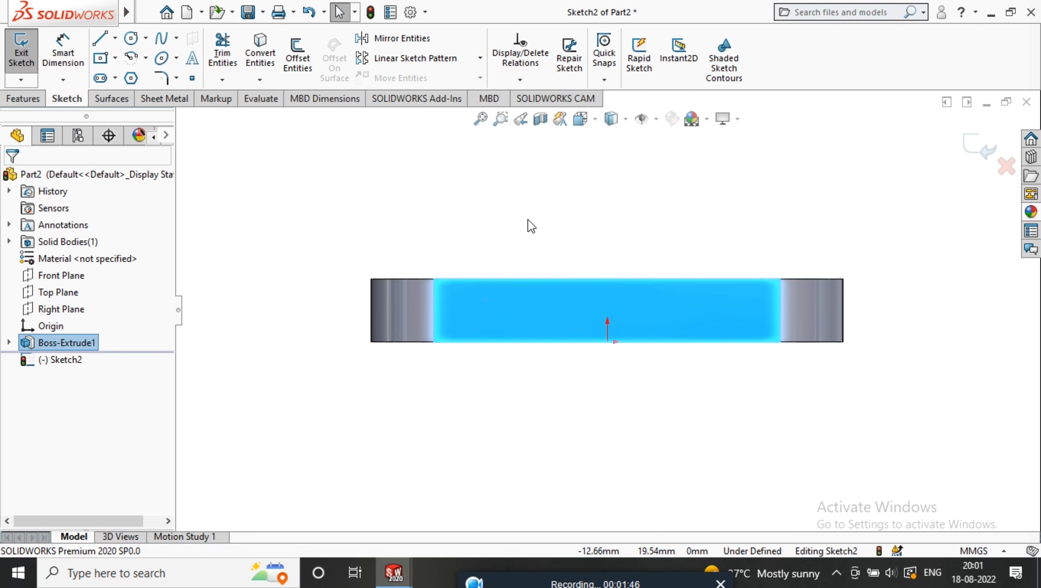
{"action": "right_click", "coordinate": [532, 309]}
Draw a horizontal centreline across the end face between the midpoints of its two vertical edges.
{"action": "left_click", "coordinate": [130, 38]}
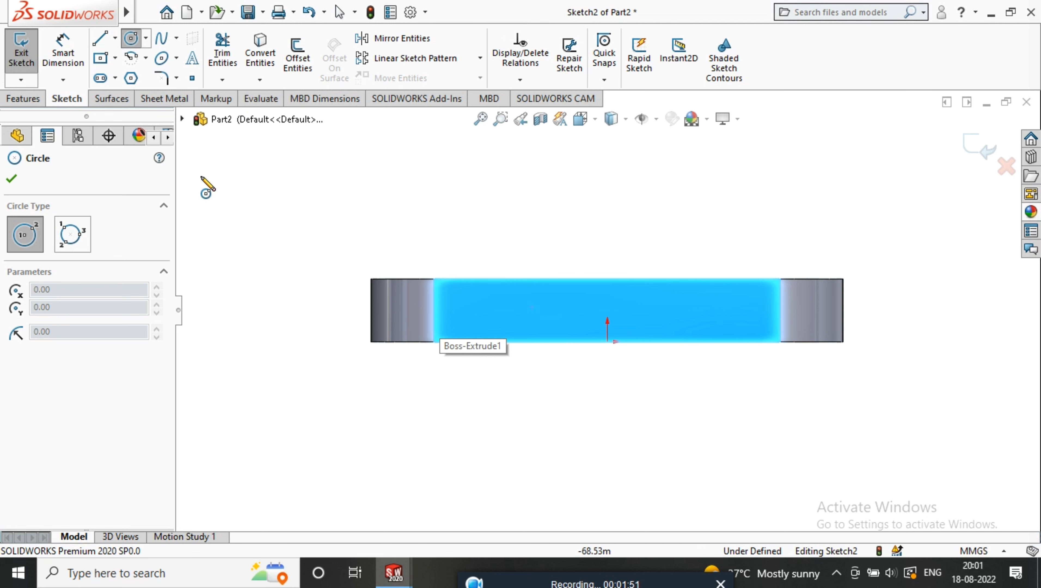
{"action": "left_click", "coordinate": [115, 38]}
{"action": "left_click", "coordinate": [135, 74]}
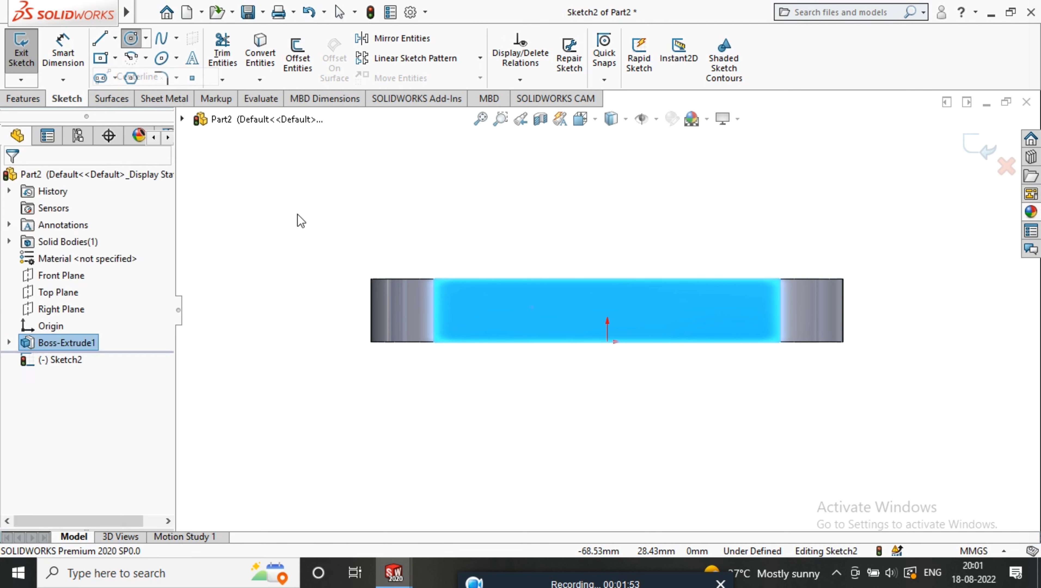
{"action": "left_click", "coordinate": [434, 309]}
{"action": "left_click", "coordinate": [779, 309]}
{"action": "right_click", "coordinate": [692, 204]}
{"action": "left_click", "coordinate": [743, 216]}
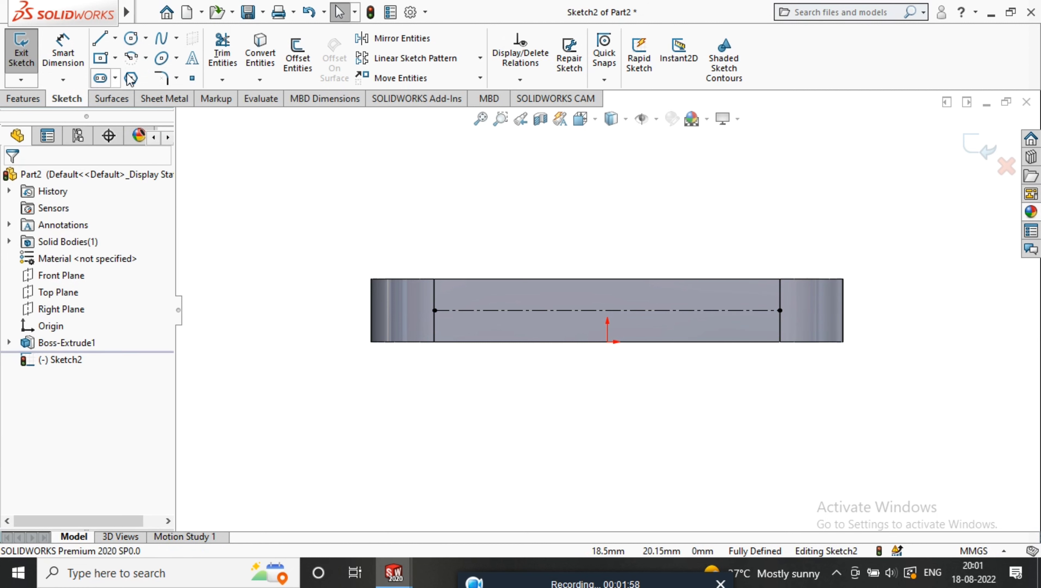
Sketch a circle about 4.9 mm in diameter on the centreline, about 20.4 mm left of the origin.
{"action": "left_click", "coordinate": [138, 37]}
{"action": "left_click", "coordinate": [478, 310]}
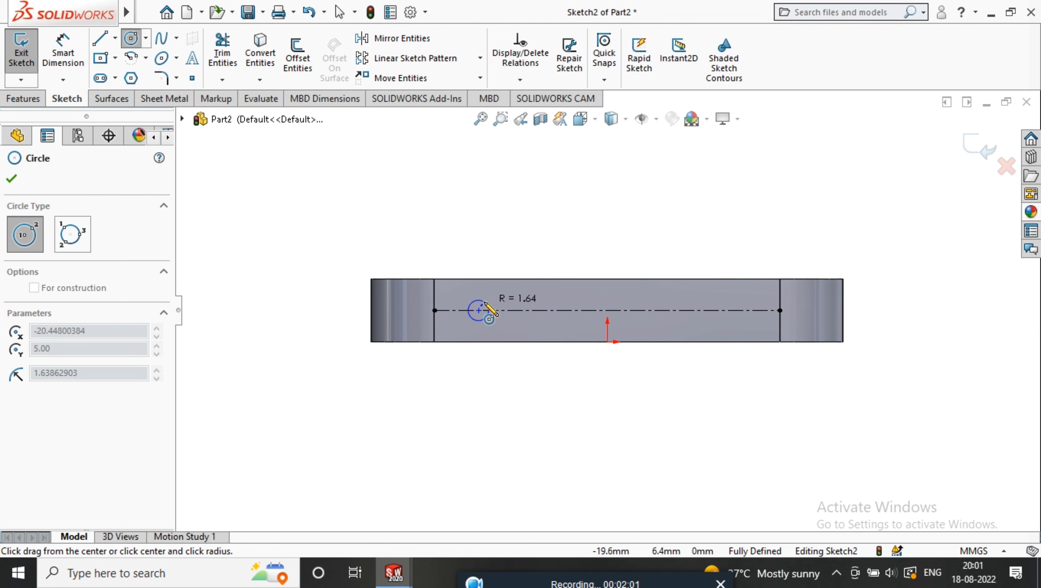
{"action": "left_click", "coordinate": [492, 302]}
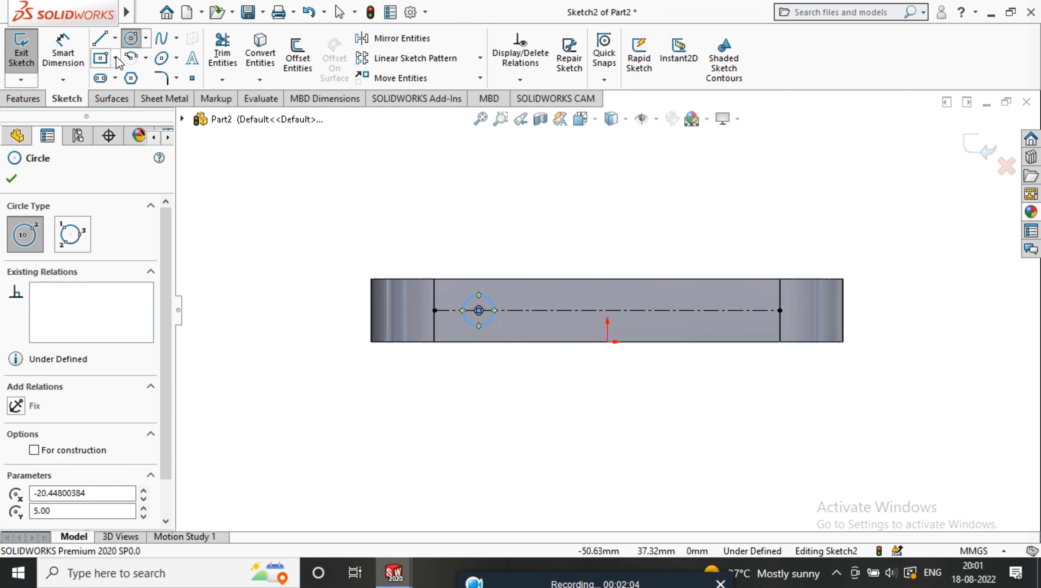
Draw a centre rectangle about 11.7 mm wide and 2.8 mm high around the centreline's midpoint.
{"action": "left_click", "coordinate": [106, 58]}
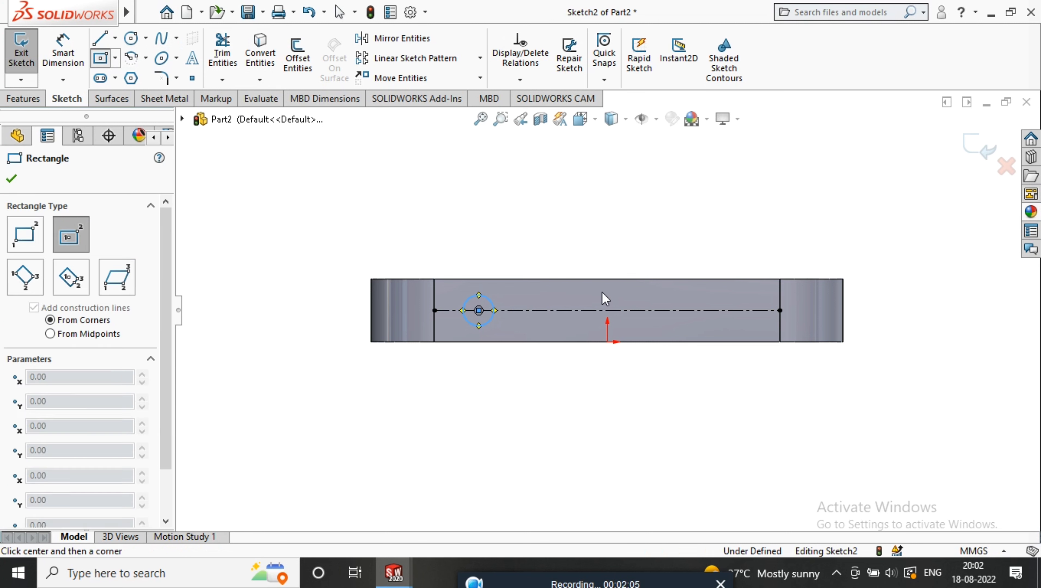
{"action": "left_click", "coordinate": [607, 310]}
{"action": "left_click", "coordinate": [644, 301]}
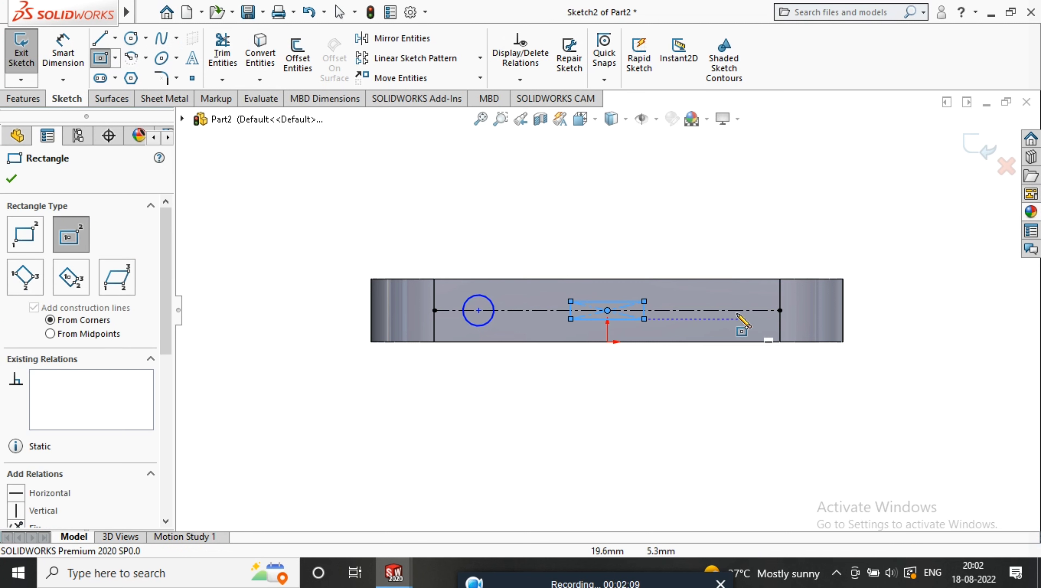
Sketch a small circle on the centreline just right of the rectangle, about 10.3 mm from the origin.
{"action": "left_click", "coordinate": [131, 38]}
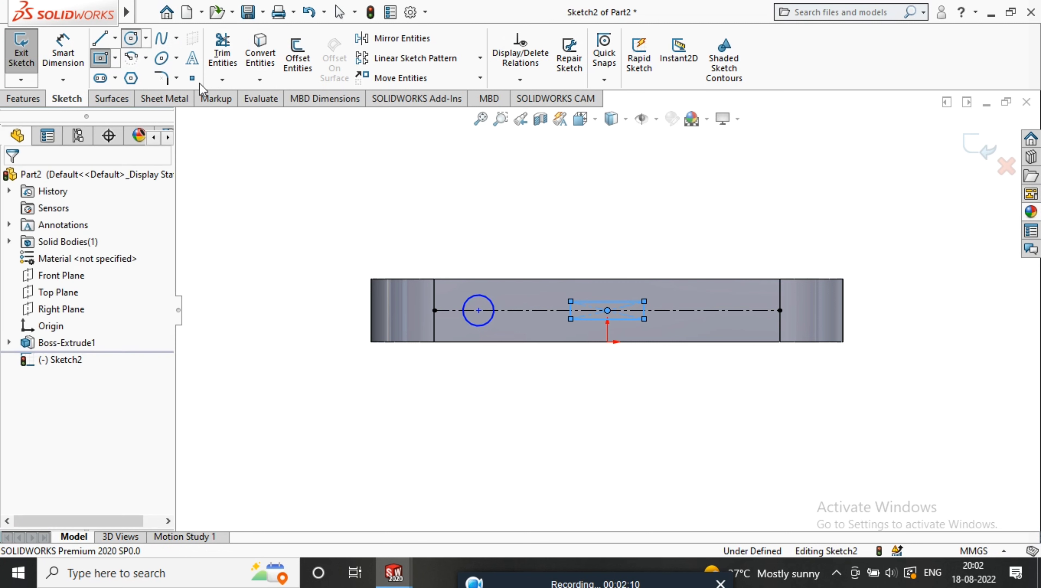
{"action": "left_click", "coordinate": [673, 312]}
{"action": "left_click", "coordinate": [677, 310]}
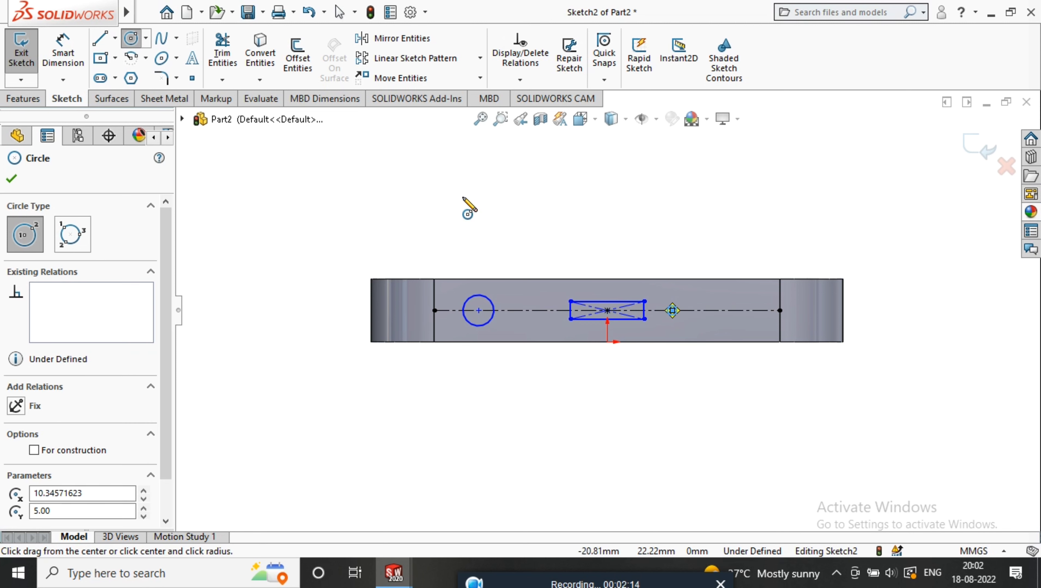
Sketch another circle of about 1.42 mm radius on the centreline, about 14 mm right of the origin.
{"action": "left_click", "coordinate": [123, 41]}
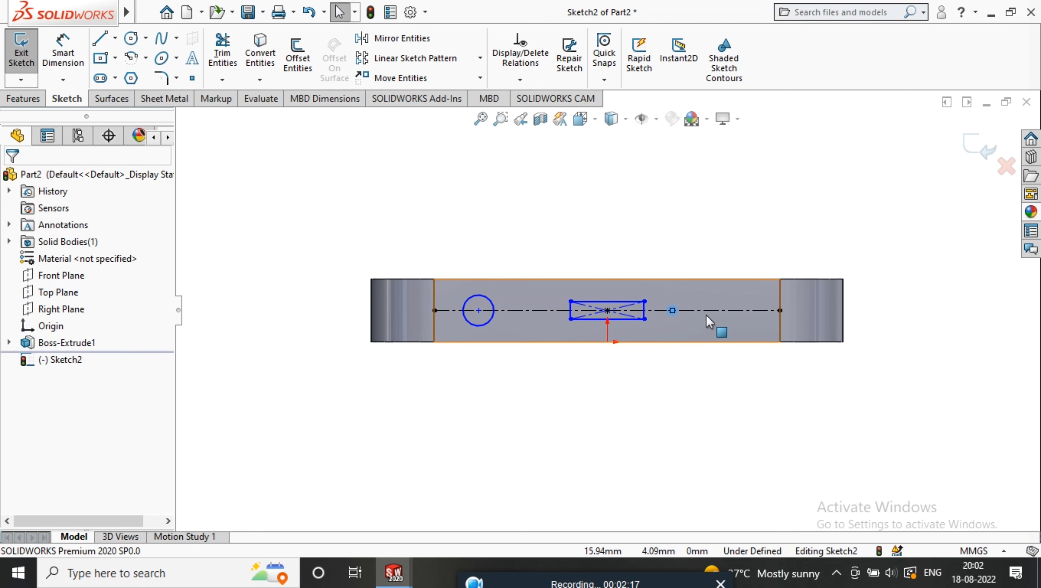
{"action": "left_click", "coordinate": [695, 310]}
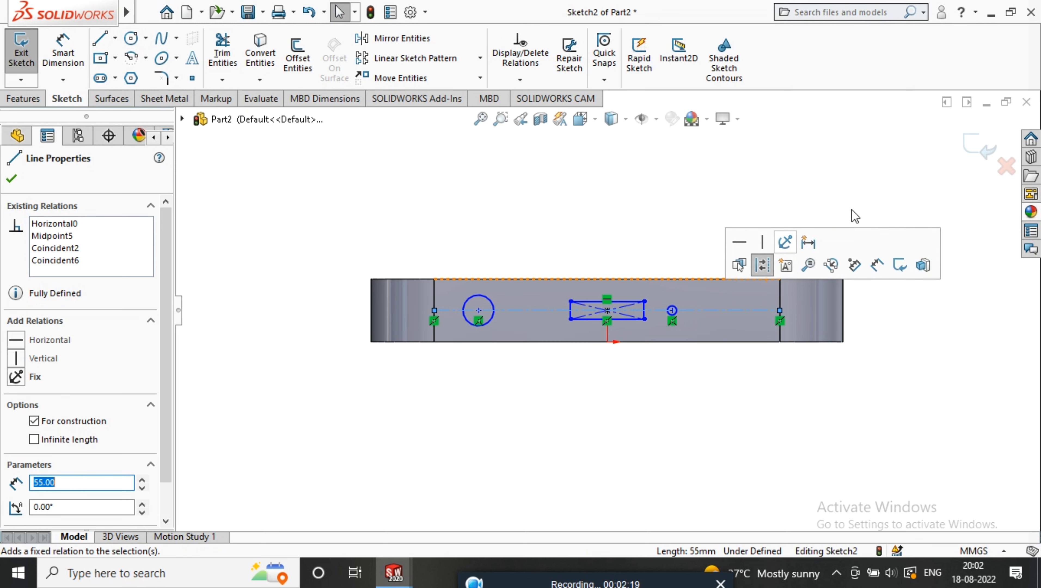
{"action": "left_click", "coordinate": [310, 142]}
{"action": "left_click", "coordinate": [121, 38]}
{"action": "scroll", "coordinate": [705, 313], "scroll_direction": "down", "scroll_amount": 2}
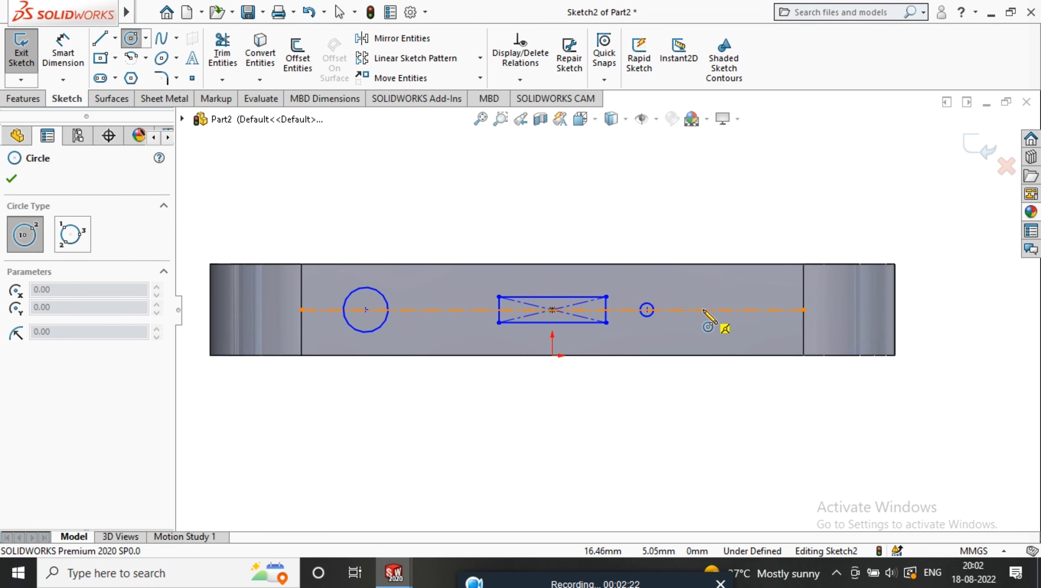
{"action": "left_click", "coordinate": [681, 310]}
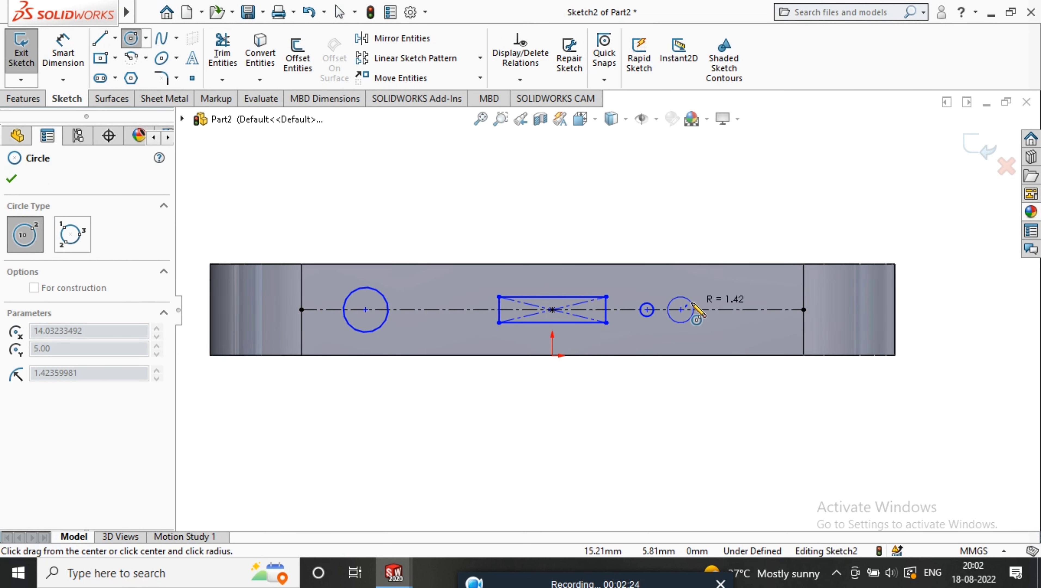
{"action": "left_click", "coordinate": [694, 305]}
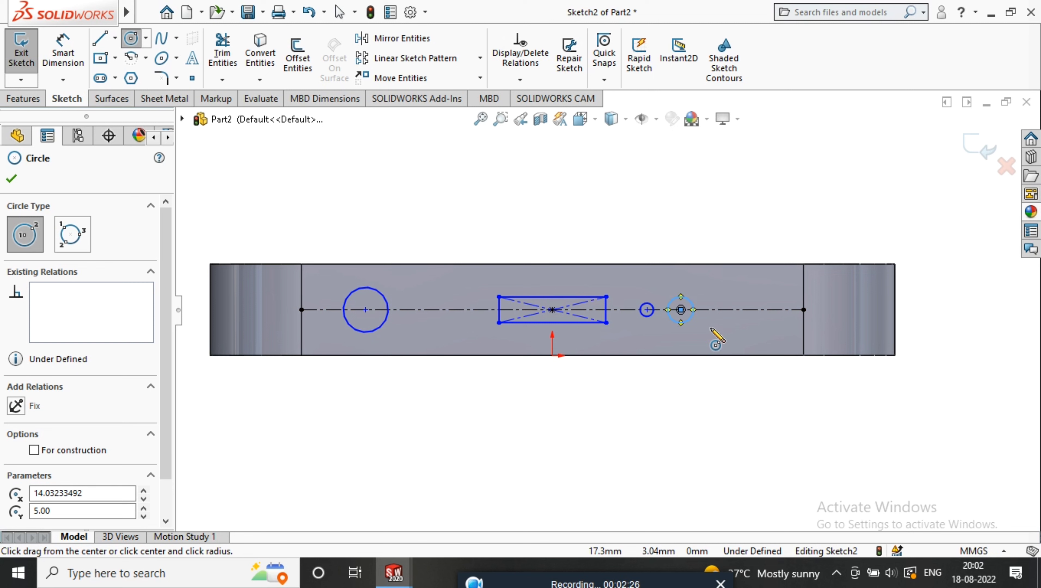
Dimension the circle near the centreline's left end and set its diameter to 3.5 mm.
{"action": "left_click", "coordinate": [63, 49]}
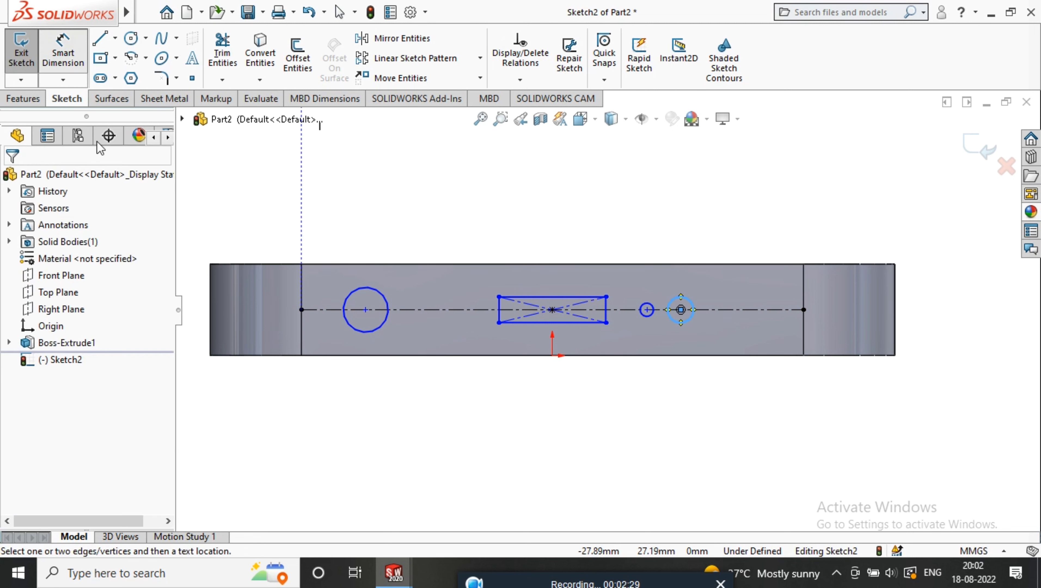
{"action": "left_click", "coordinate": [350, 327]}
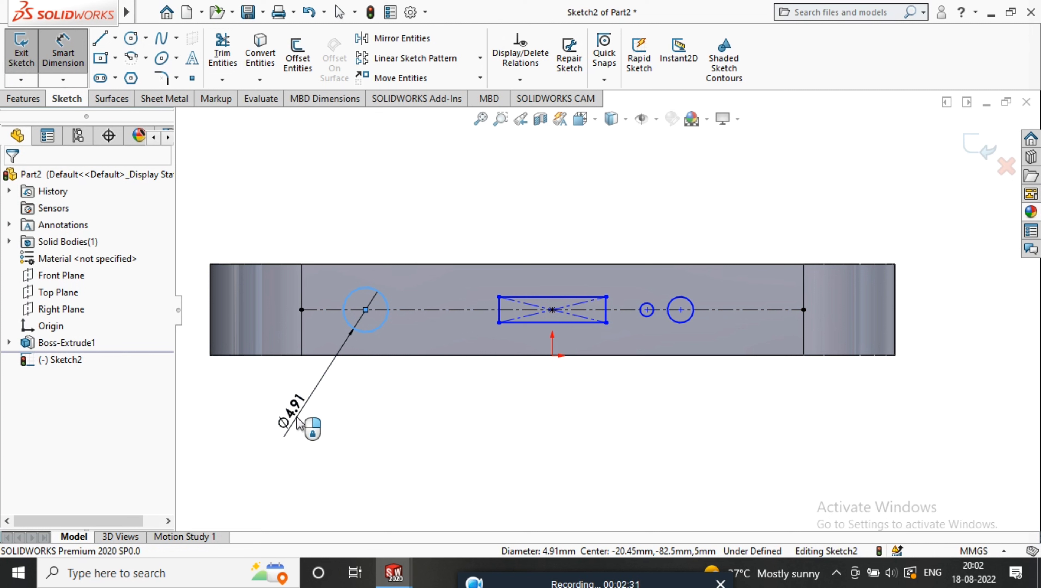
{"action": "left_click", "coordinate": [308, 425]}
{"action": "type", "text": "3"}
{"action": "key", "text": "Return"}
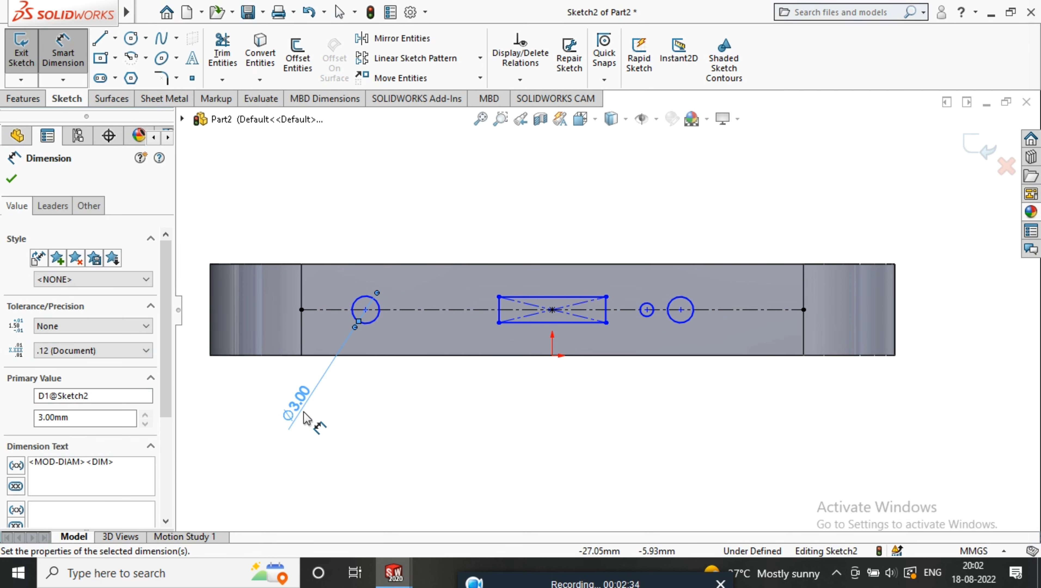
{"action": "double_click", "coordinate": [298, 407]}
{"action": "type", "text": "5"}
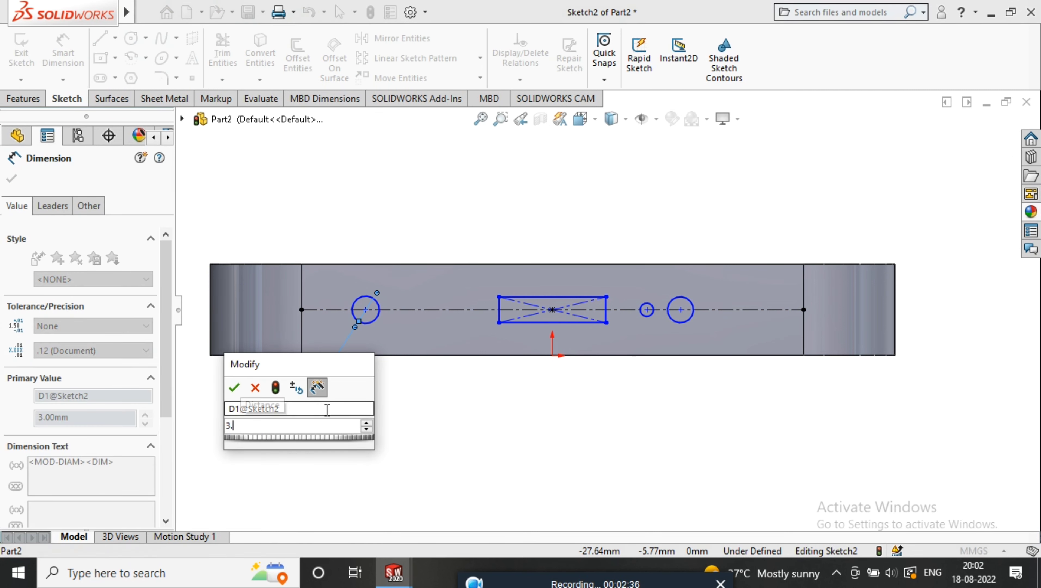
{"action": "key", "text": "Return"}
Dimension the lower edge of the central rectangle and set its width to 8 mm.
{"action": "left_click", "coordinate": [63, 51]}
{"action": "left_click", "coordinate": [540, 323]}
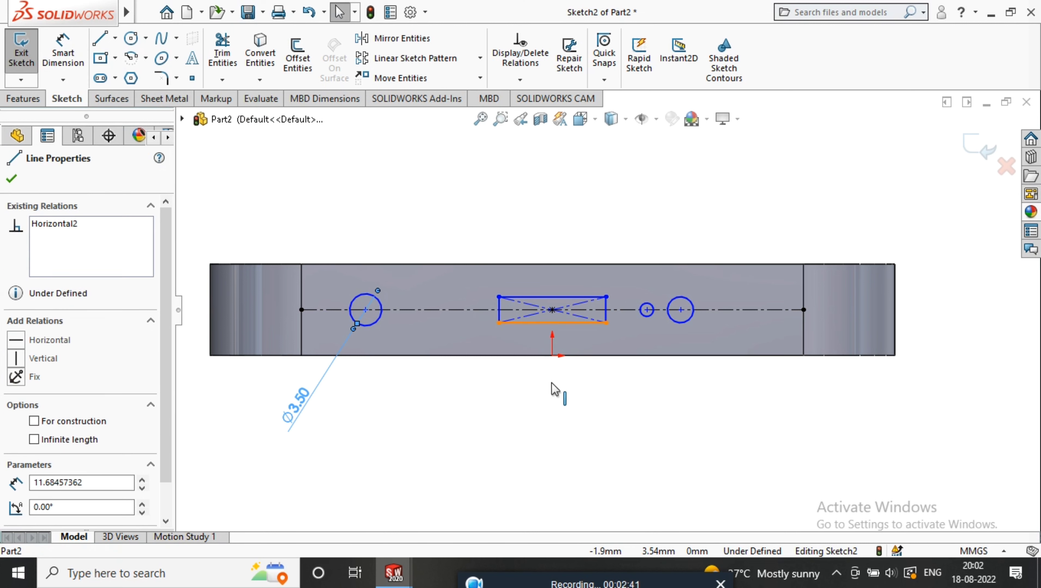
{"action": "left_click", "coordinate": [62, 52]}
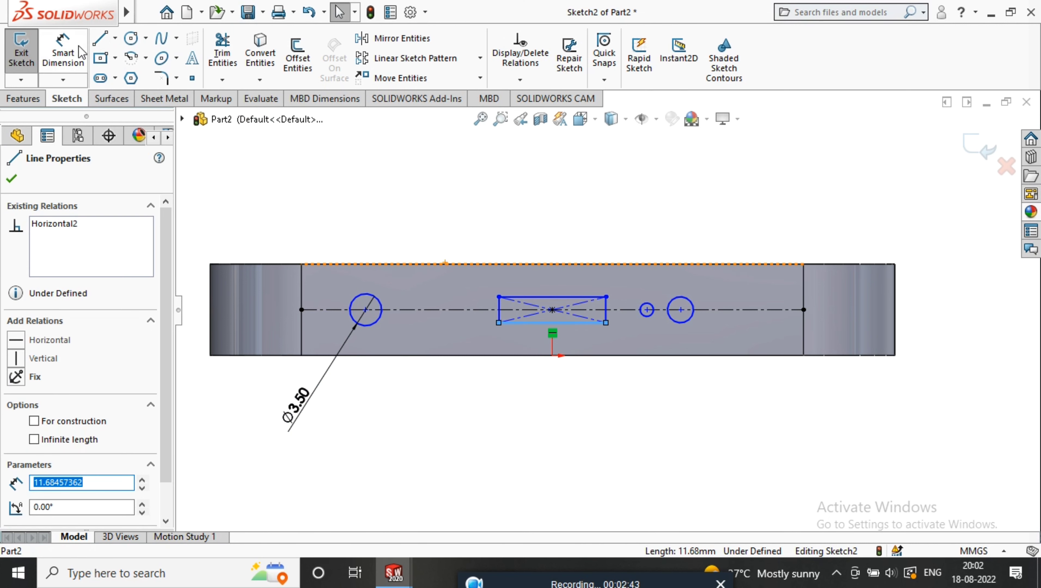
{"action": "left_click", "coordinate": [546, 332]}
{"action": "left_click", "coordinate": [550, 433]}
{"action": "type", "text": "8"}
{"action": "key", "text": "Return"}
{"action": "scroll", "coordinate": [599, 308], "scroll_direction": "down", "scroll_amount": 3}
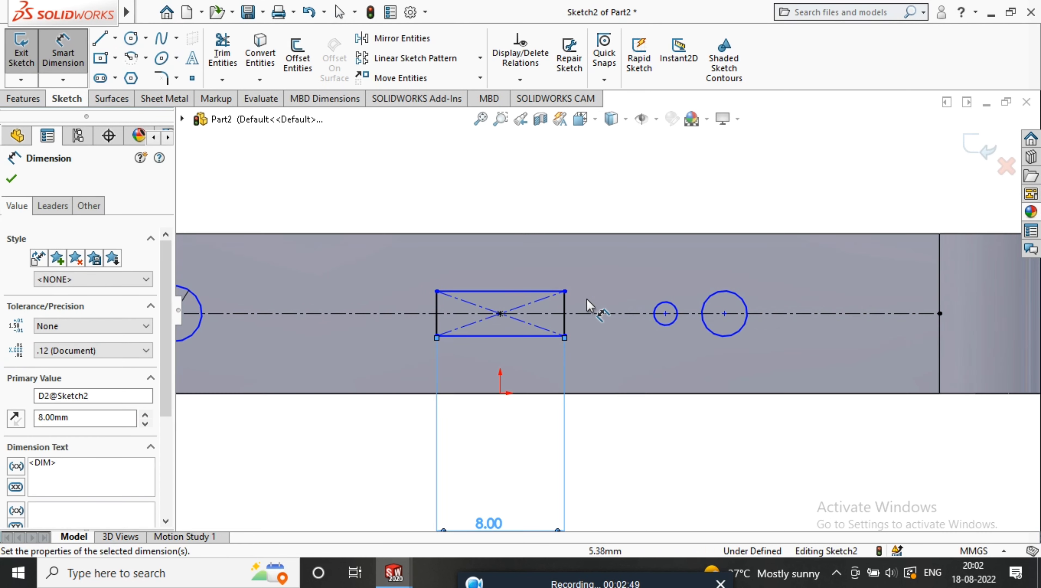
{"action": "left_click", "coordinate": [564, 315]}
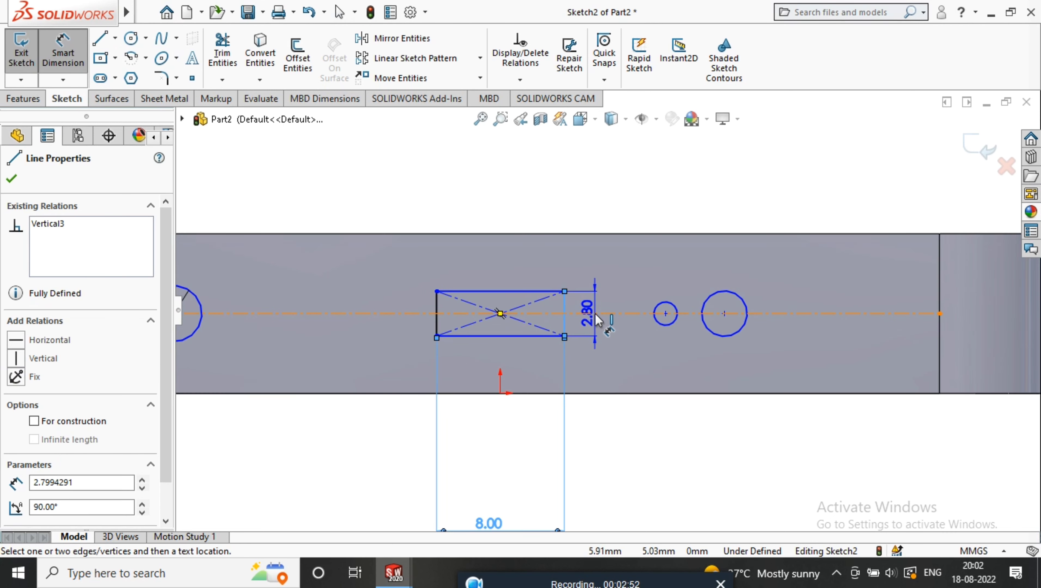
{"action": "left_click", "coordinate": [594, 313]}
{"action": "type", "text": "2.5"}
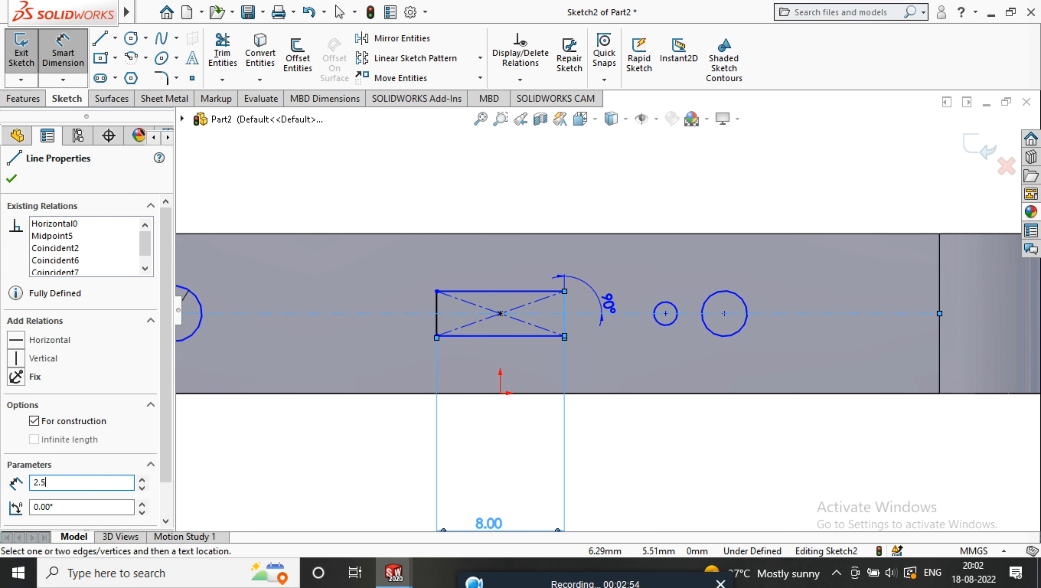
{"action": "key", "text": "Return"}
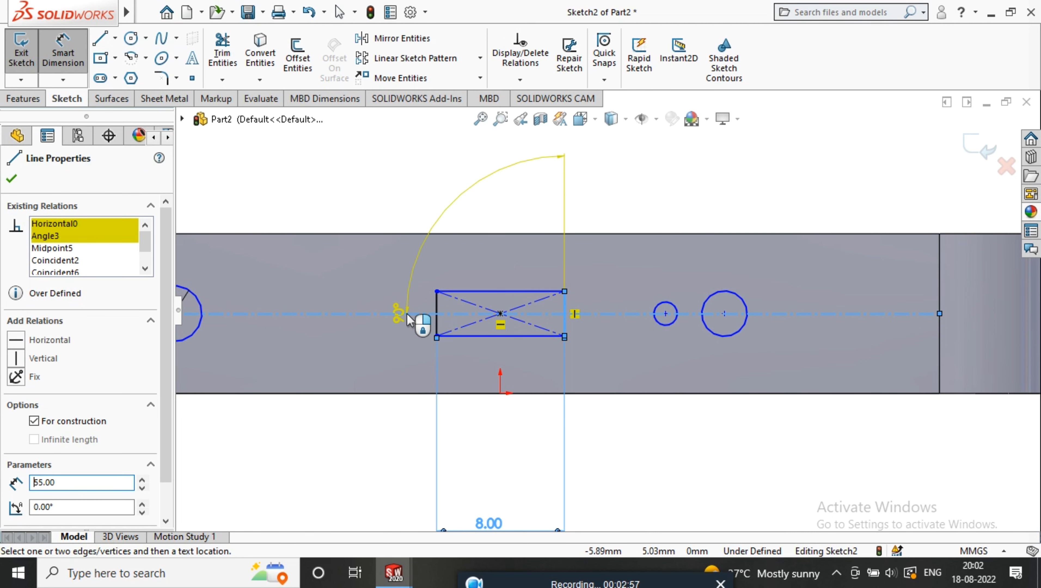
{"action": "left_click", "coordinate": [590, 314]}
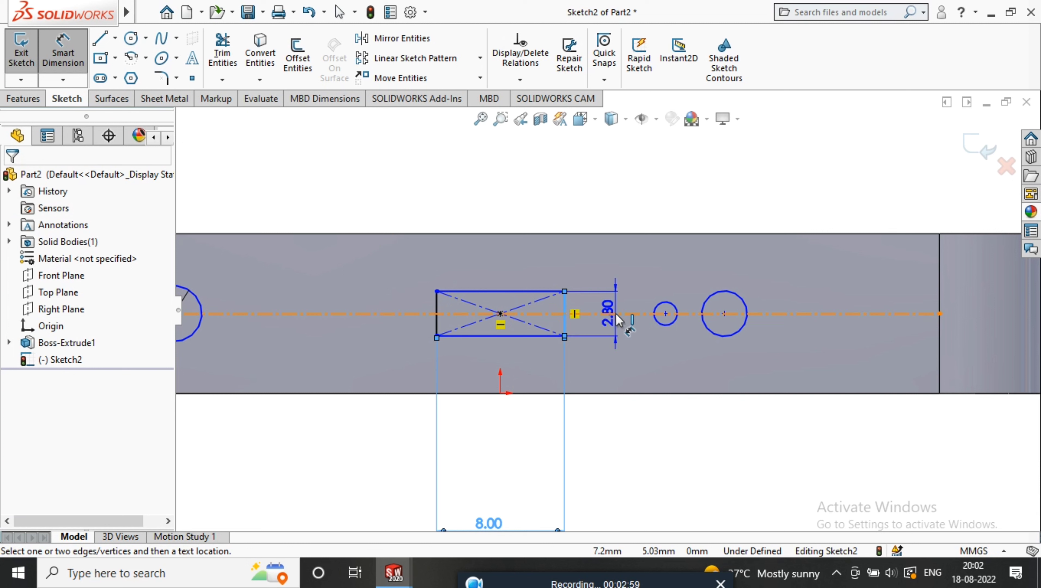
{"action": "left_click", "coordinate": [616, 314]}
{"action": "key", "text": "Escape"}
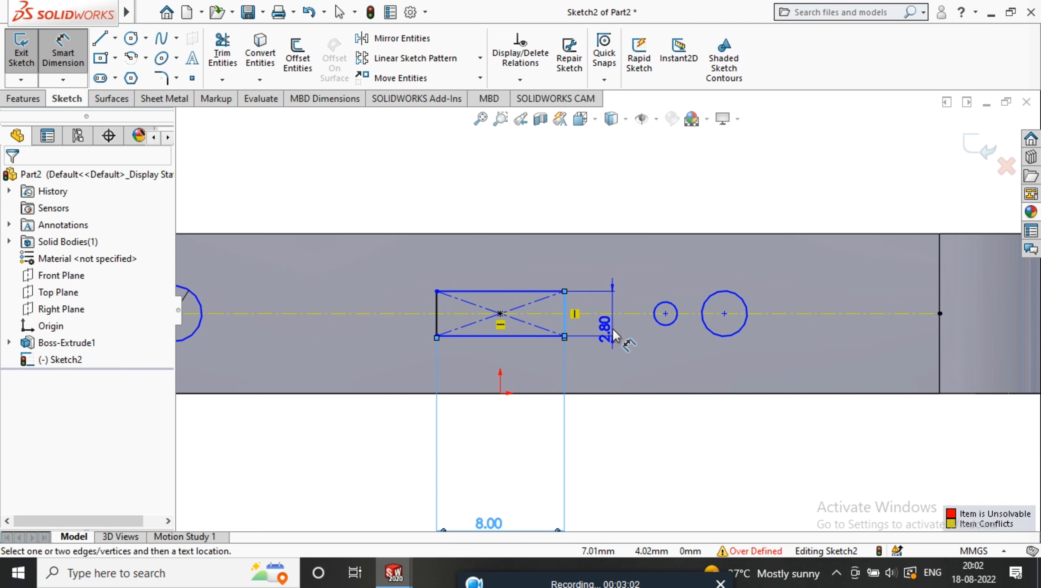
Dimension the right side of the central rectangle and set its height to 2.5 mm.
{"action": "left_click", "coordinate": [613, 329]}
{"action": "type", "text": "2.5"}
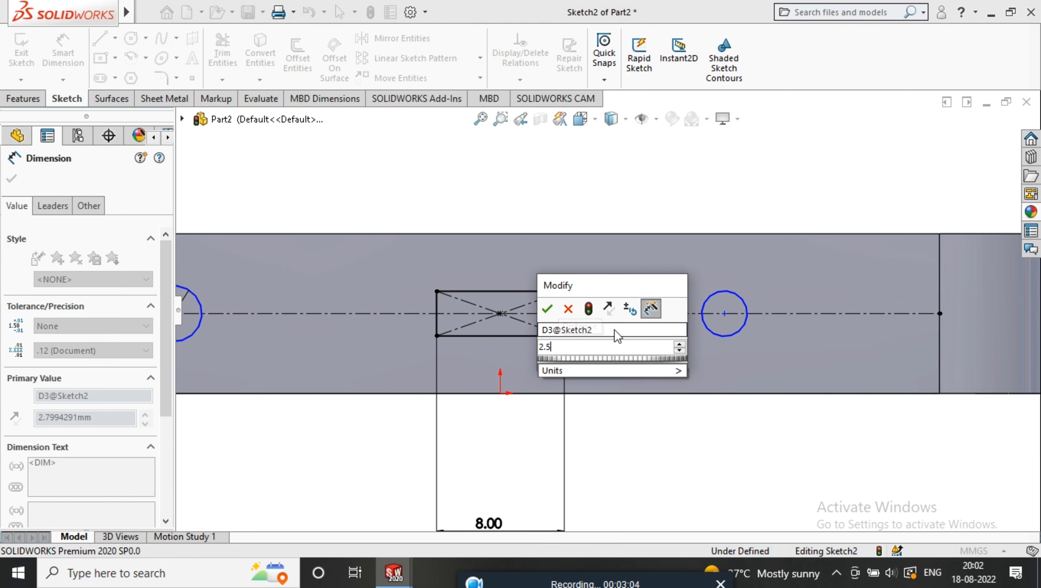
{"action": "key", "text": "Return"}
Fillet all four corners of the central rectangle with a 1 mm radius sketch fillet.
{"action": "scroll", "coordinate": [615, 313], "scroll_direction": "down", "scroll_amount": 5}
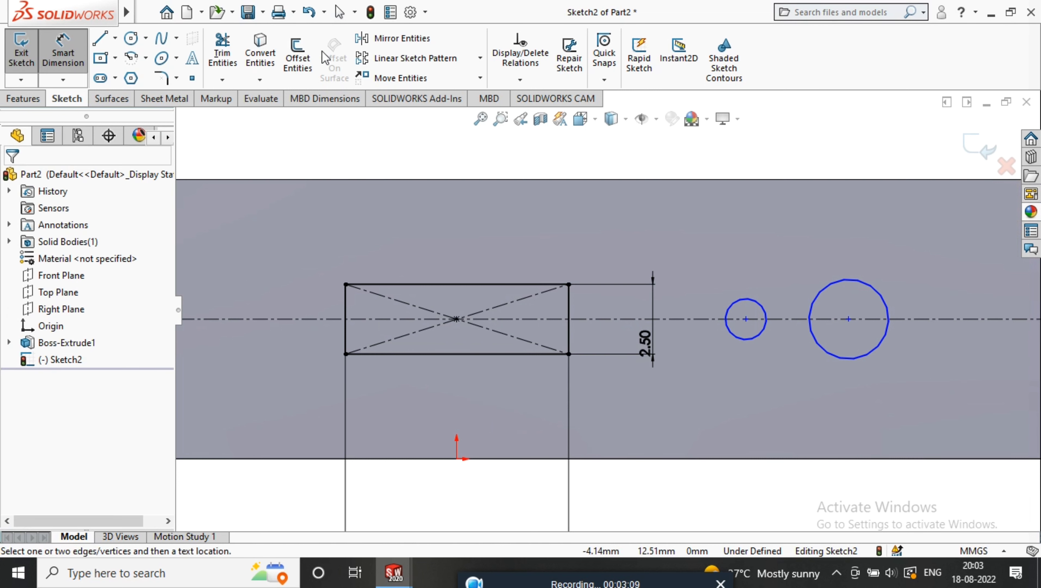
{"action": "left_click", "coordinate": [164, 78]}
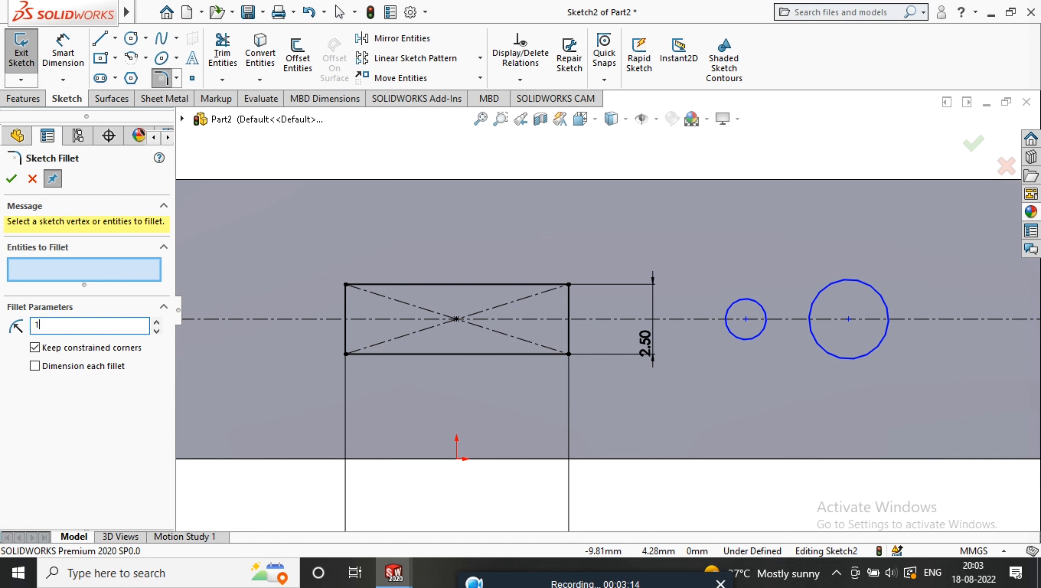
{"action": "type", "text": "1"}
{"action": "left_click", "coordinate": [568, 285]}
{"action": "left_click", "coordinate": [569, 354]}
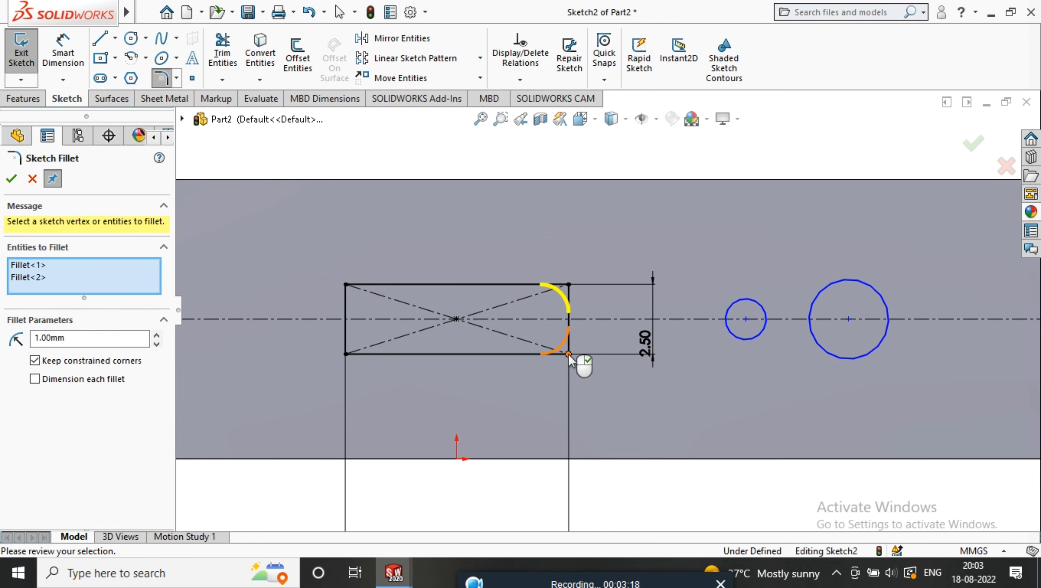
{"action": "left_click", "coordinate": [345, 354]}
{"action": "left_click", "coordinate": [346, 285]}
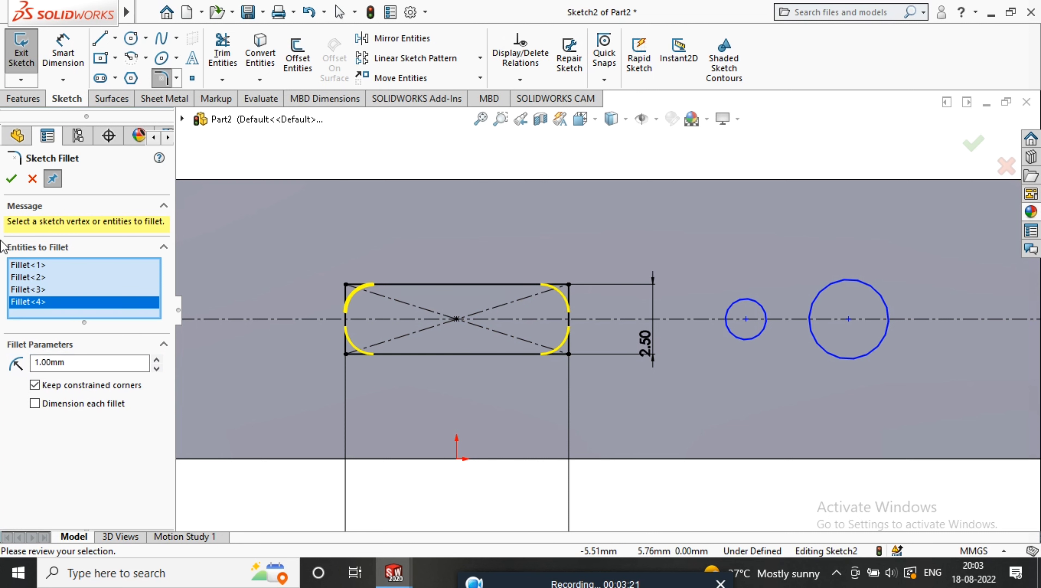
{"action": "left_click", "coordinate": [11, 179]}
Dimension the 3.5 mm circle's centre from the body's left edge and set the distance to 20 mm.
{"action": "scroll", "coordinate": [641, 430], "scroll_direction": "up", "scroll_amount": 2}
{"action": "scroll", "coordinate": [641, 390], "scroll_direction": "down", "scroll_amount": 6}
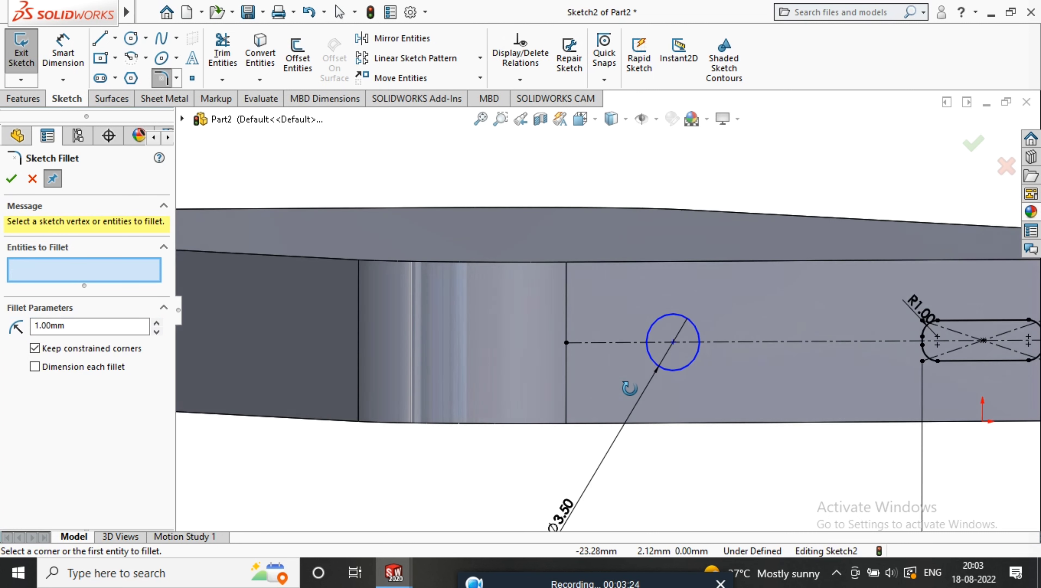
{"action": "scroll", "coordinate": [632, 389], "scroll_direction": "up", "scroll_amount": 3}
{"action": "middle_click_drag", "start_coordinate": [706, 383], "coordinate": [680, 385]}
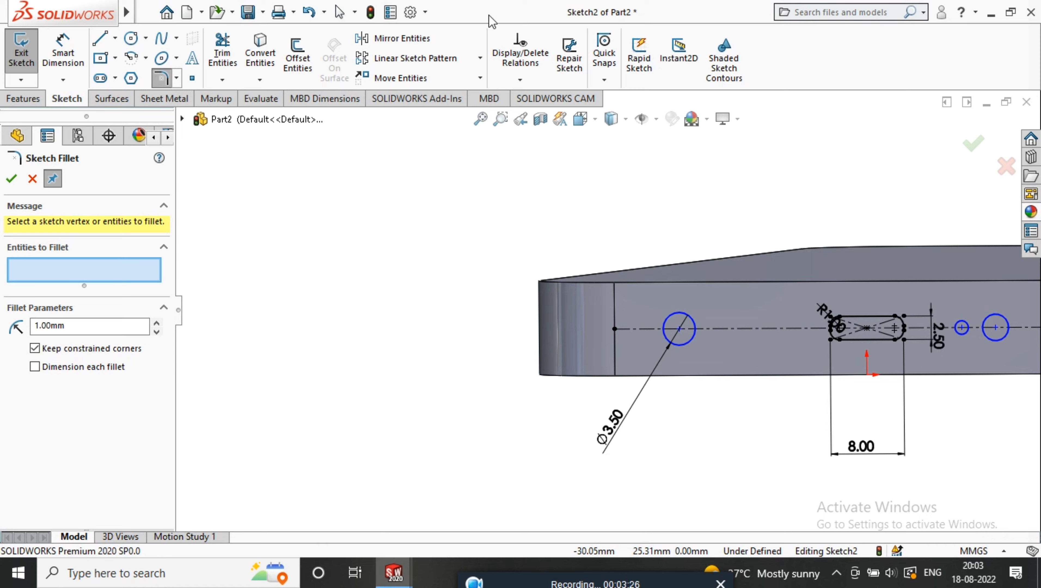
{"action": "left_click", "coordinate": [585, 119]}
{"action": "left_click", "coordinate": [503, 361]}
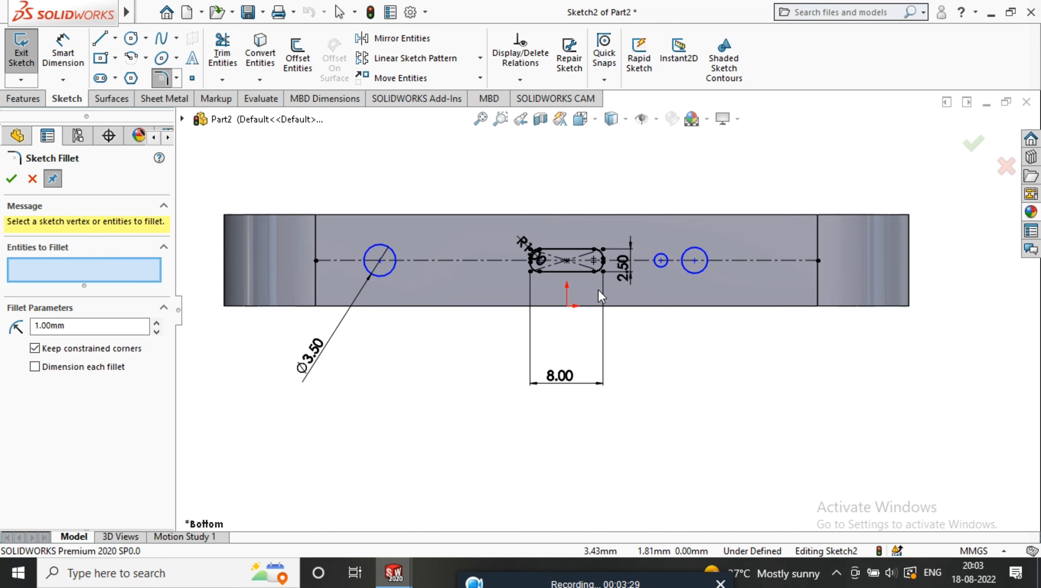
{"action": "left_click", "coordinate": [62, 52]}
{"action": "left_click", "coordinate": [225, 238]}
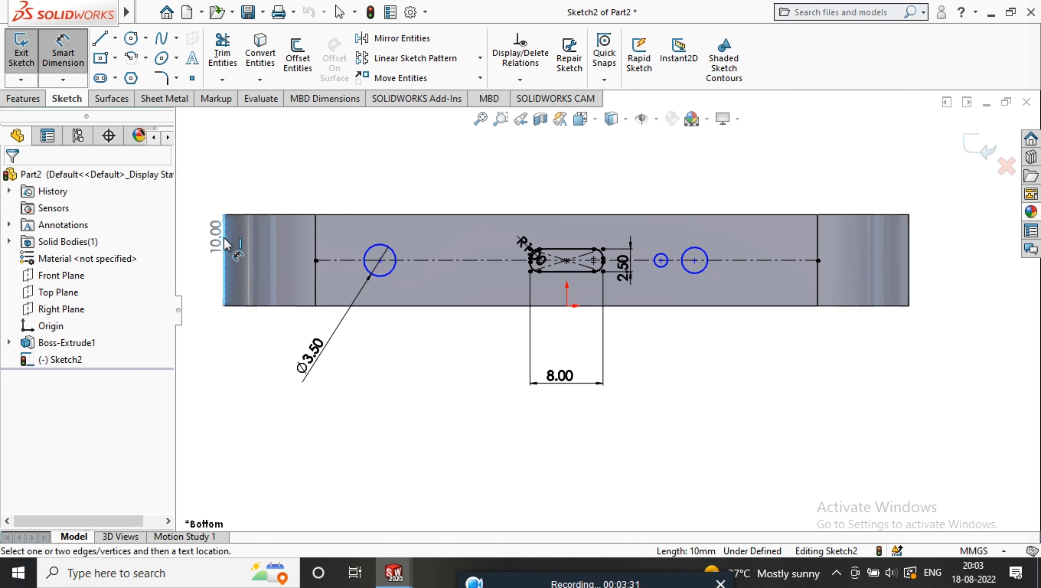
{"action": "left_click", "coordinate": [372, 256]}
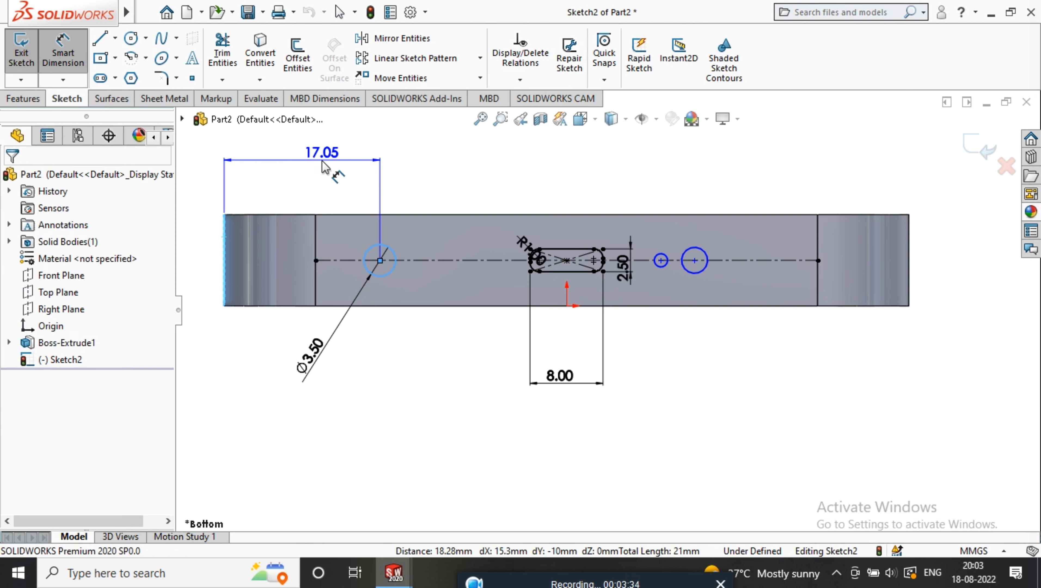
{"action": "left_click", "coordinate": [383, 165]}
{"action": "type", "text": "20"}
{"action": "key", "text": "Return"}
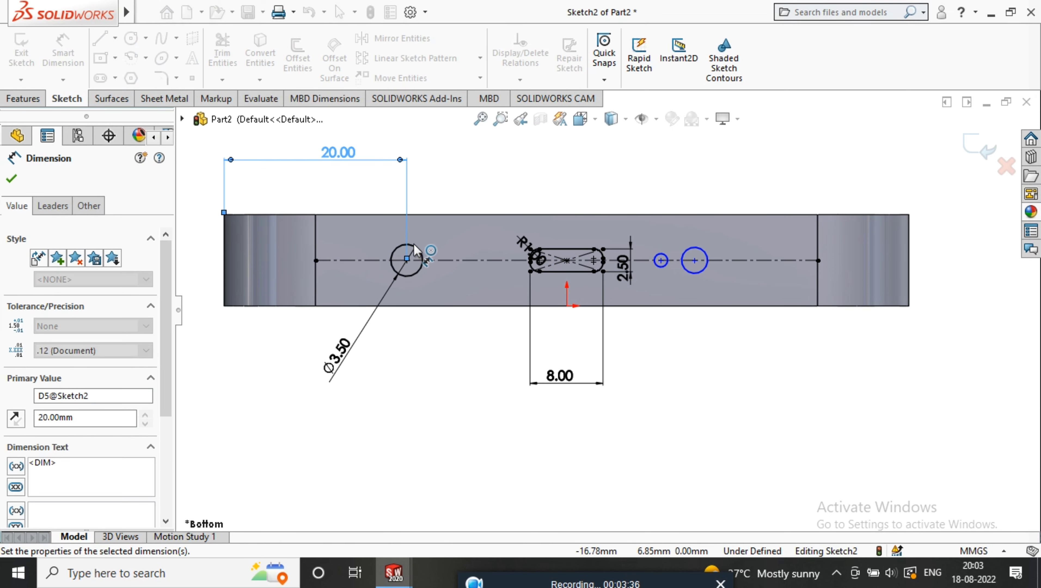
Add a driven dimension between the 3.5 mm circle's centre and the left end of the rounded slot.
{"action": "left_click", "coordinate": [414, 246]}
{"action": "scroll", "coordinate": [543, 263], "scroll_direction": "down", "scroll_amount": 3}
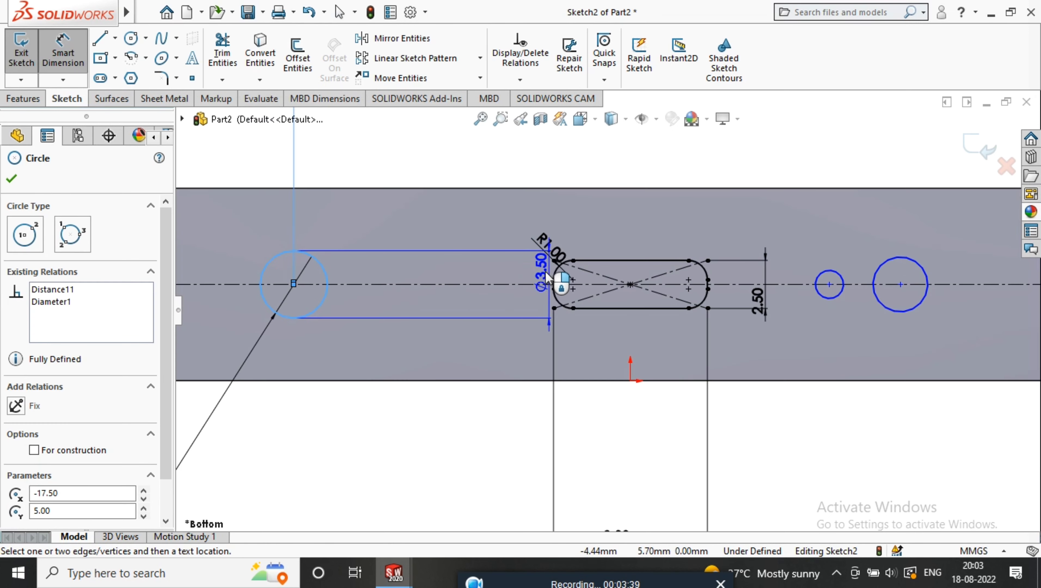
{"action": "left_click", "coordinate": [554, 282]}
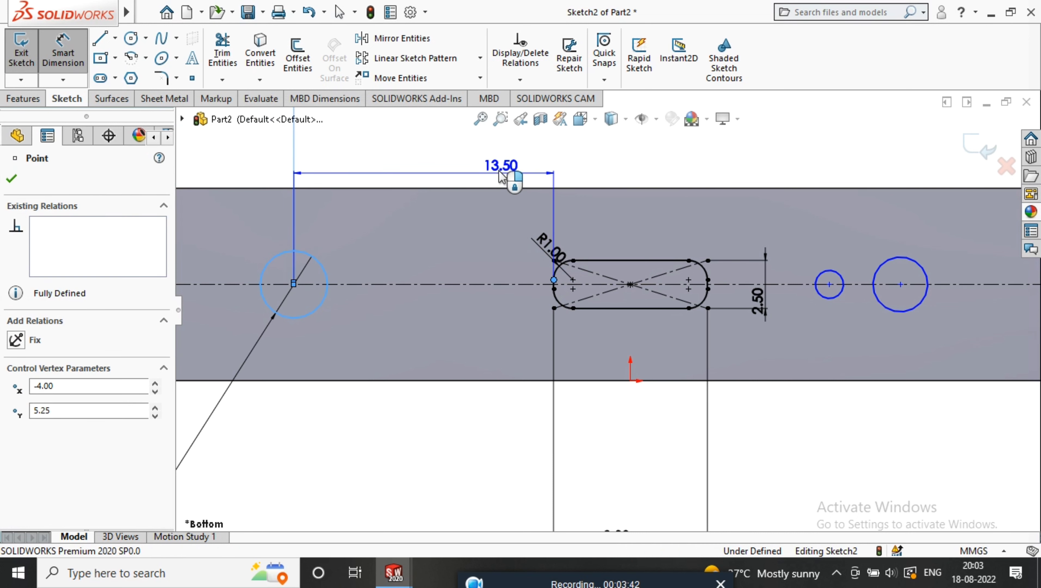
{"action": "left_click", "coordinate": [453, 159]}
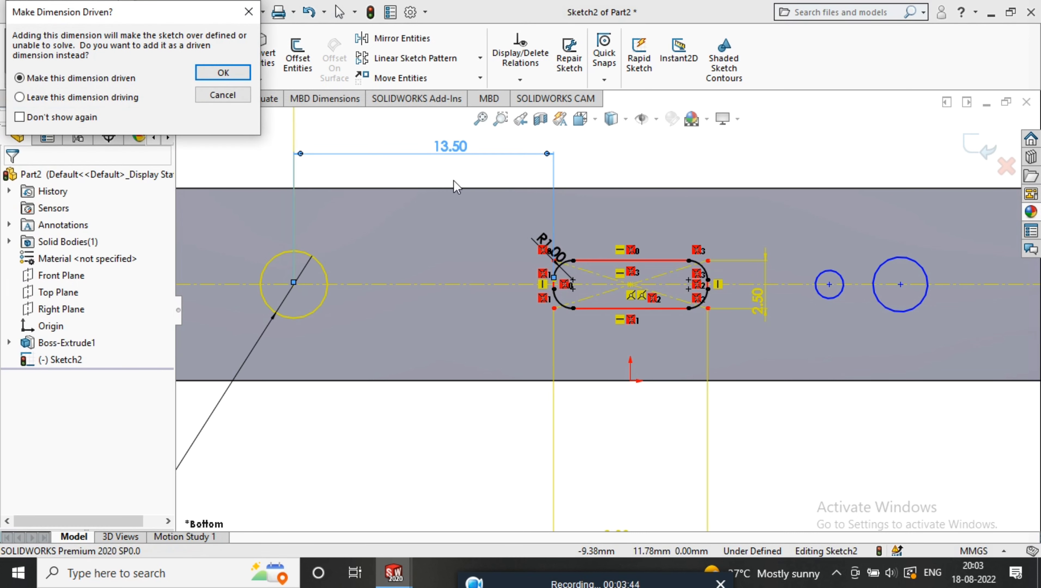
{"action": "left_click", "coordinate": [230, 73]}
Dimension from the slot's right end to the small circle's centre and set the distance to 6 mm.
{"action": "scroll", "coordinate": [778, 332], "scroll_direction": "up", "scroll_amount": 2}
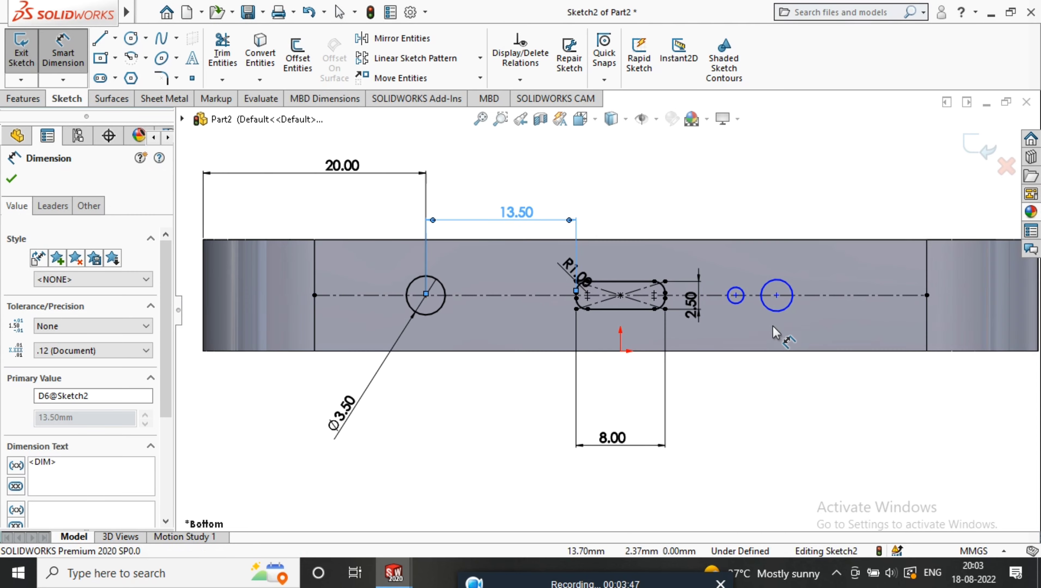
{"action": "scroll", "coordinate": [738, 310], "scroll_direction": "down", "scroll_amount": 2}
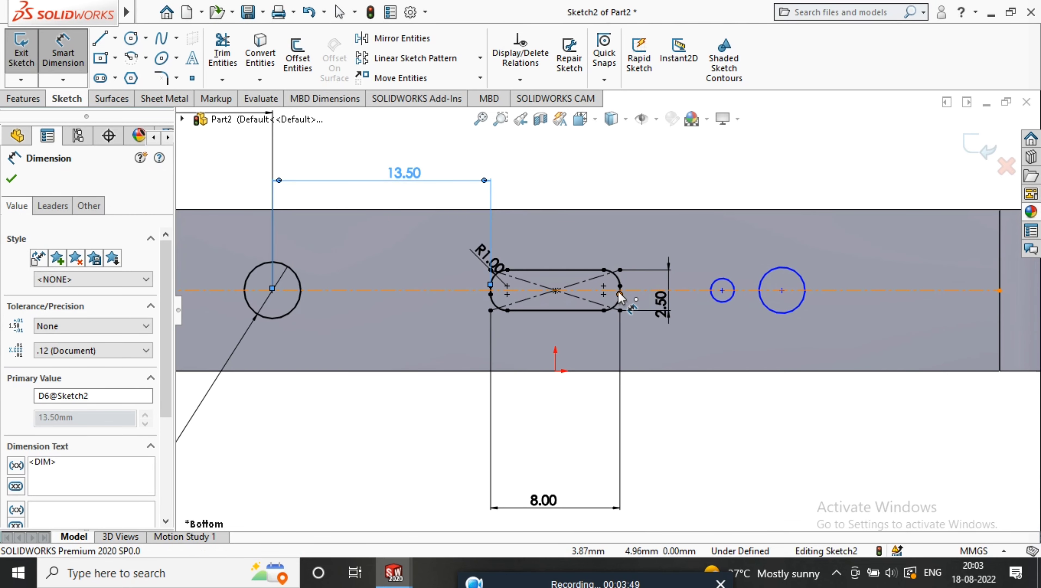
{"action": "left_click", "coordinate": [620, 294]}
{"action": "left_click", "coordinate": [722, 303]}
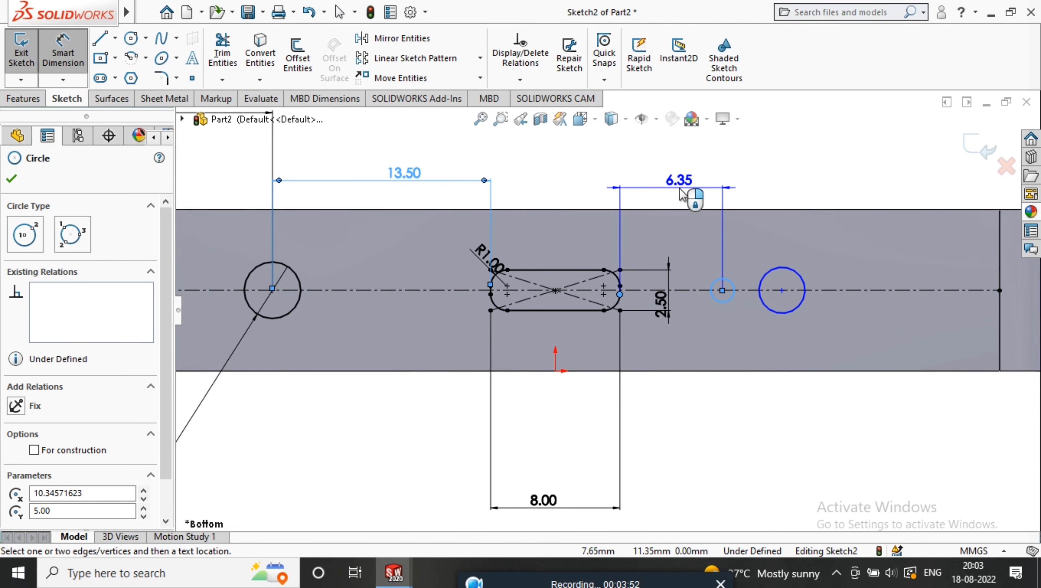
{"action": "left_click", "coordinate": [686, 190]}
{"action": "type", "text": "6.34571623mm"}
{"action": "key", "text": "Return"}
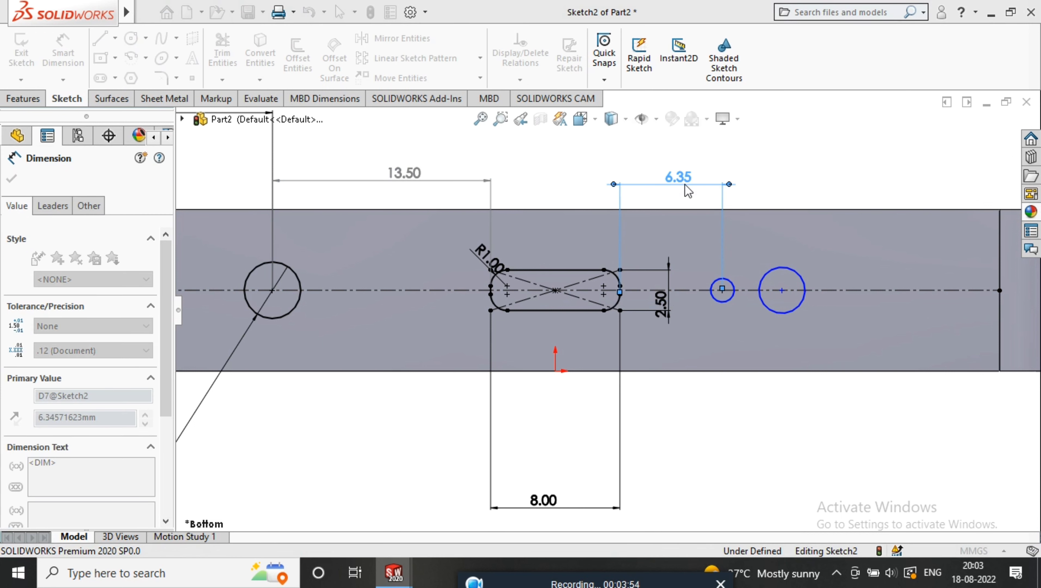
Dimension the spacing between the two circles right of the slot and set it to 5 mm.
{"action": "left_click", "coordinate": [726, 304]}
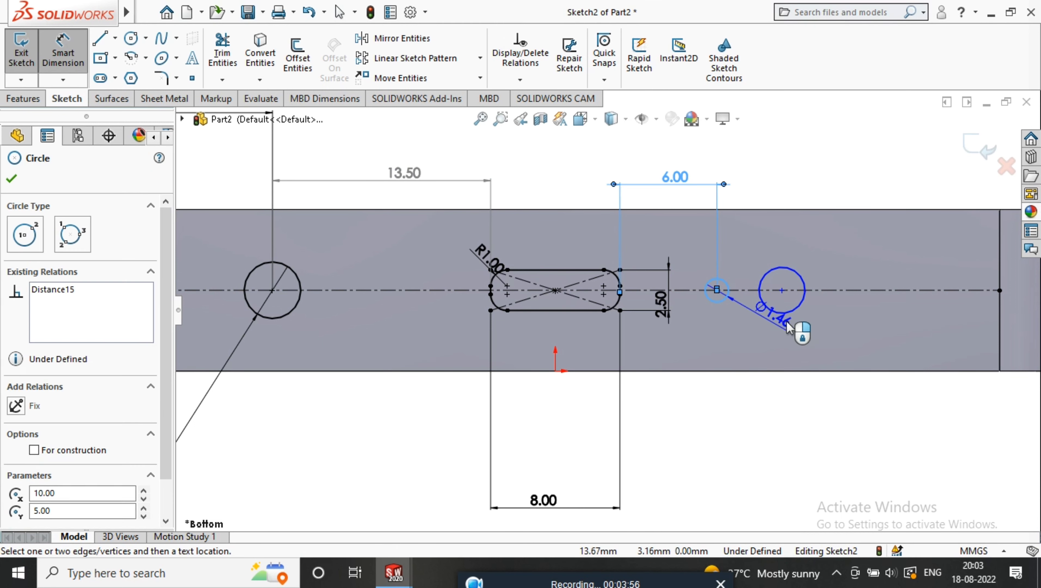
{"action": "left_click", "coordinate": [804, 298]}
{"action": "left_click", "coordinate": [748, 166]}
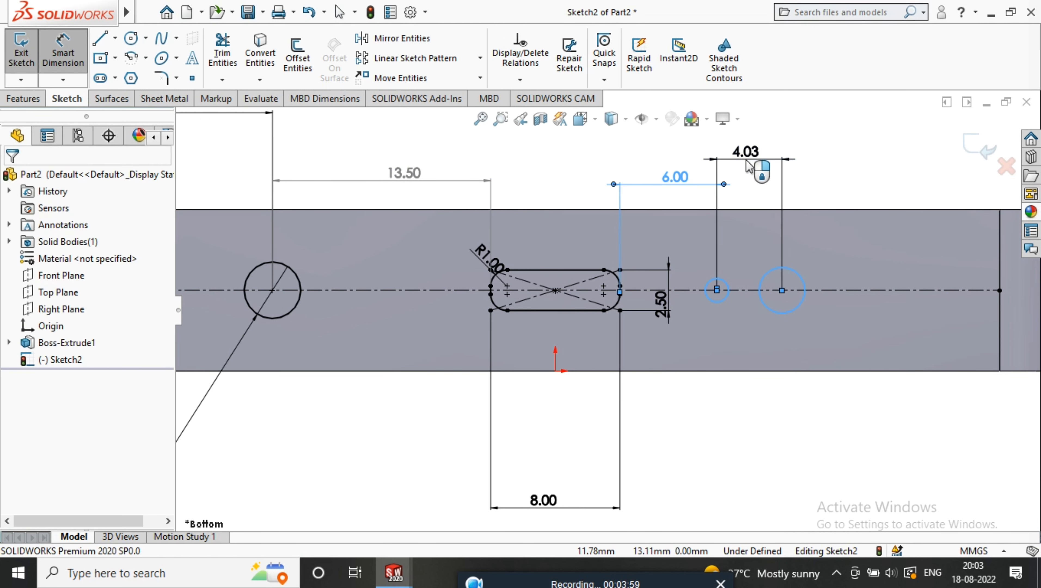
{"action": "key", "text": "Return"}
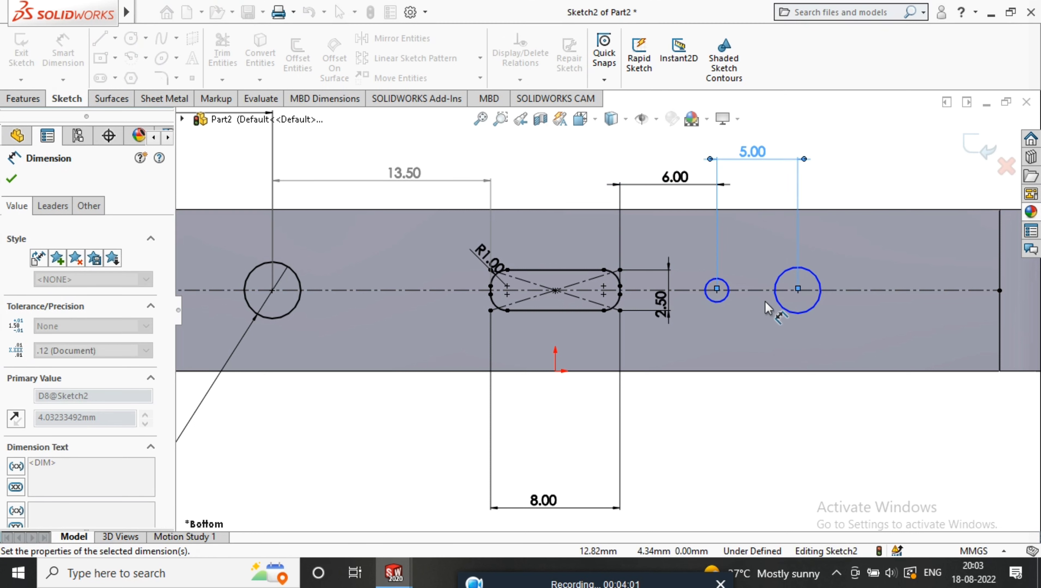
Dimension the small circle nearest the slot's right end and set its diameter to 1.5 mm.
{"action": "left_click", "coordinate": [726, 301]}
{"action": "left_click", "coordinate": [715, 431]}
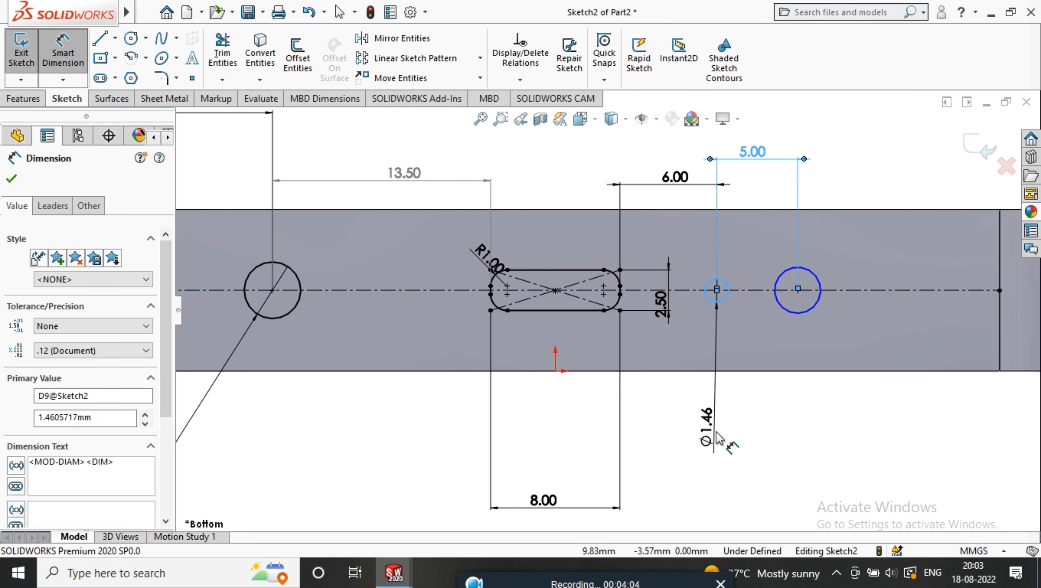
{"action": "type", "text": "1.5"}
{"action": "key", "text": "Return"}
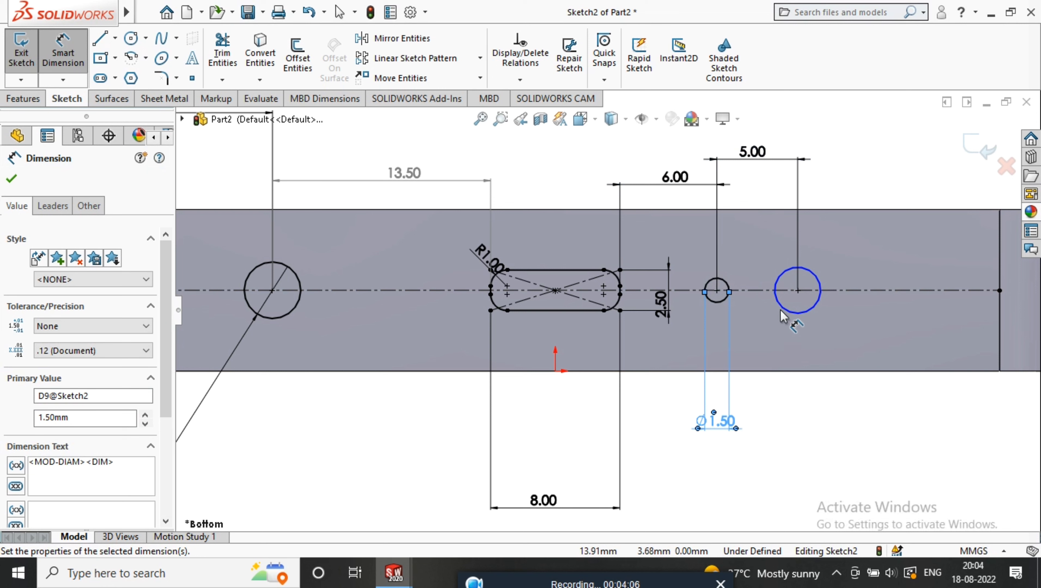
Dimension the rightmost circle on the centreline and set its diameter to 2.5 mm.
{"action": "left_click", "coordinate": [786, 312]}
{"action": "left_click", "coordinate": [814, 452]}
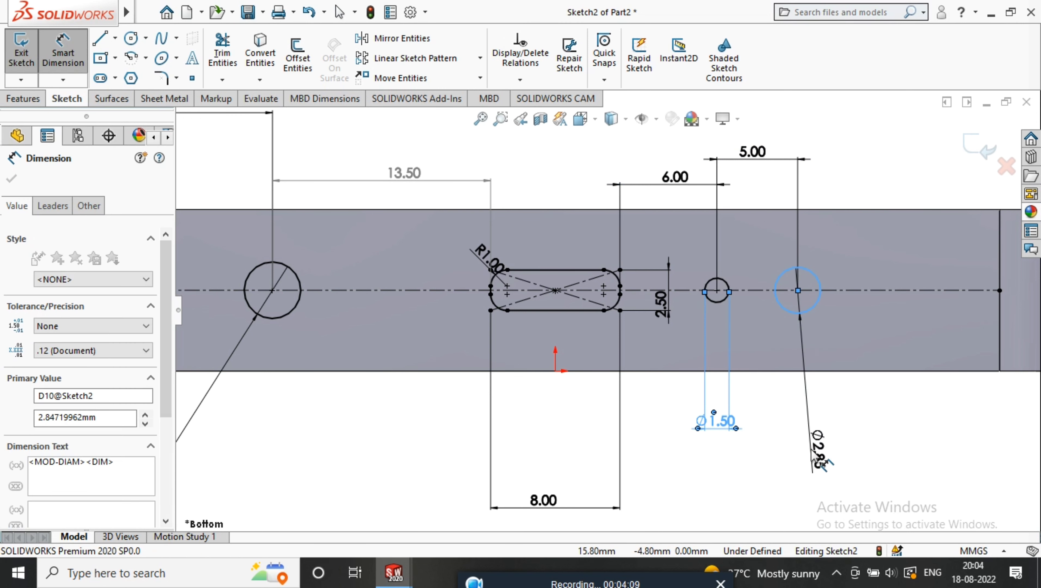
{"action": "type", "text": "2.5"}
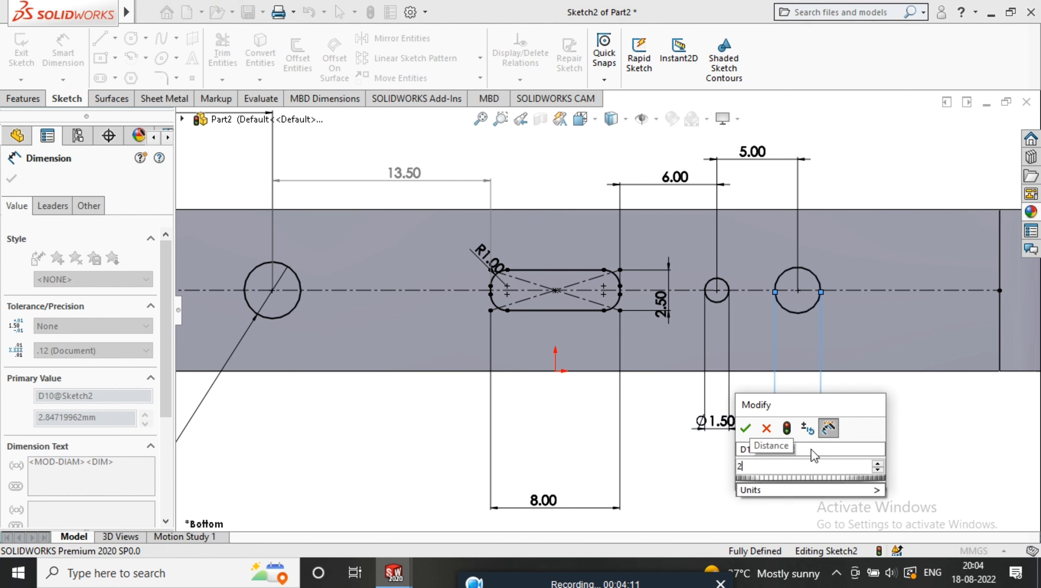
{"action": "key", "text": "Return"}
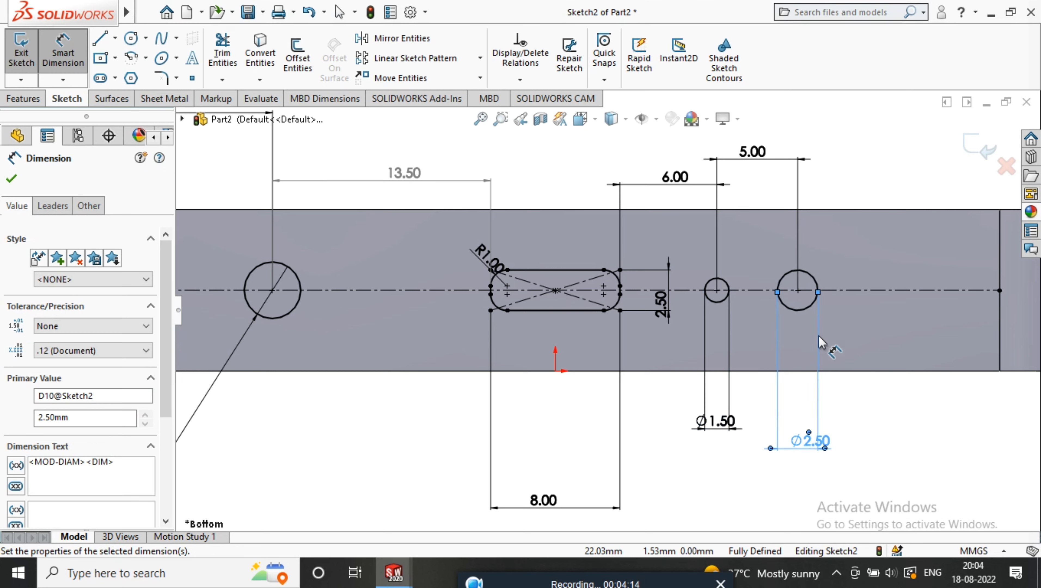
Change the rightmost circle's diameter to 2 mm and finish dimensioning.
{"action": "key", "text": "f"}
{"action": "double_click", "coordinate": [732, 402]}
{"action": "type", "text": "2"}
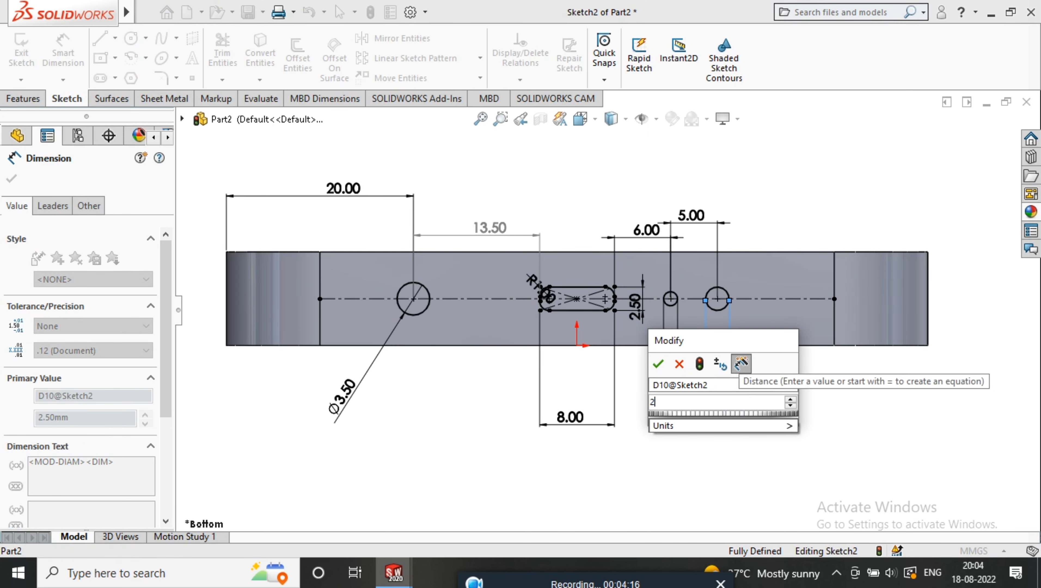
{"action": "key", "text": "Return"}
{"action": "scroll", "coordinate": [734, 275], "scroll_direction": "up", "scroll_amount": 3}
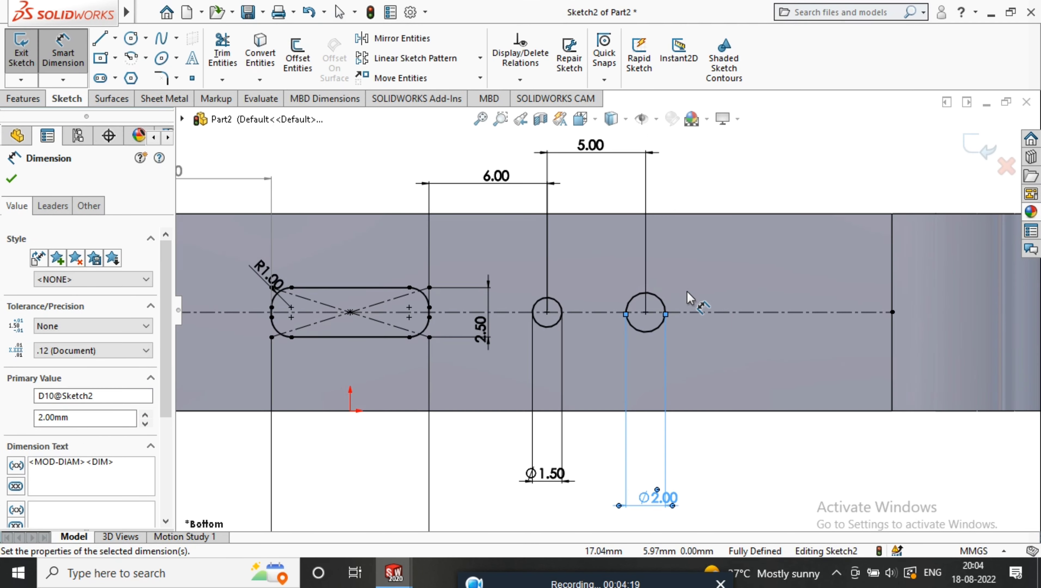
{"action": "key", "text": "Escape"}
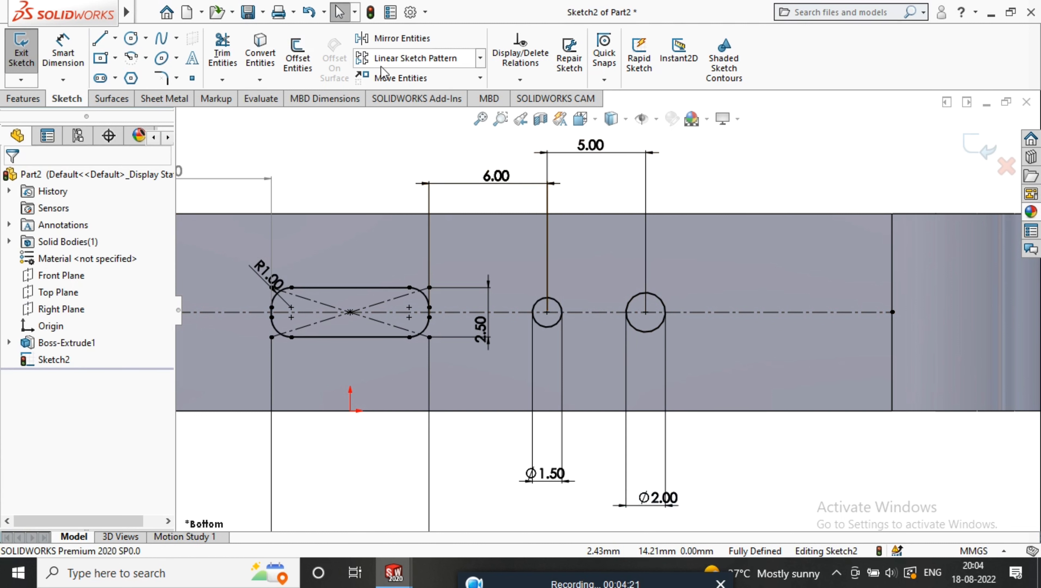
Start a linear sketch pattern of the 2 mm circle along the X-axis, directed away from the slot, with 2.5 mm spacing.
{"action": "left_click", "coordinate": [423, 61]}
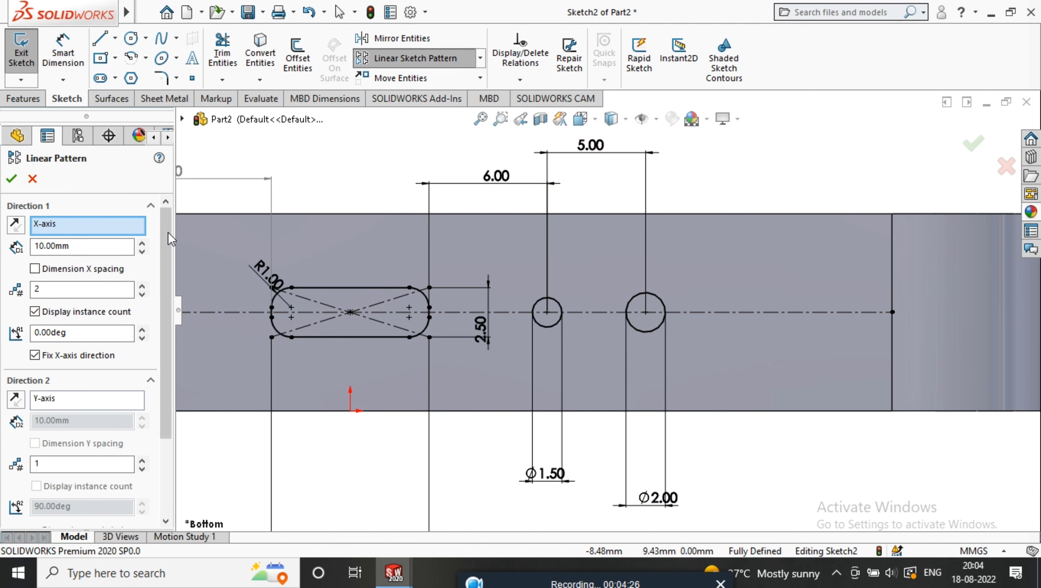
{"action": "left_click_drag", "start_coordinate": [125, 246], "coordinate": [2, 246]}
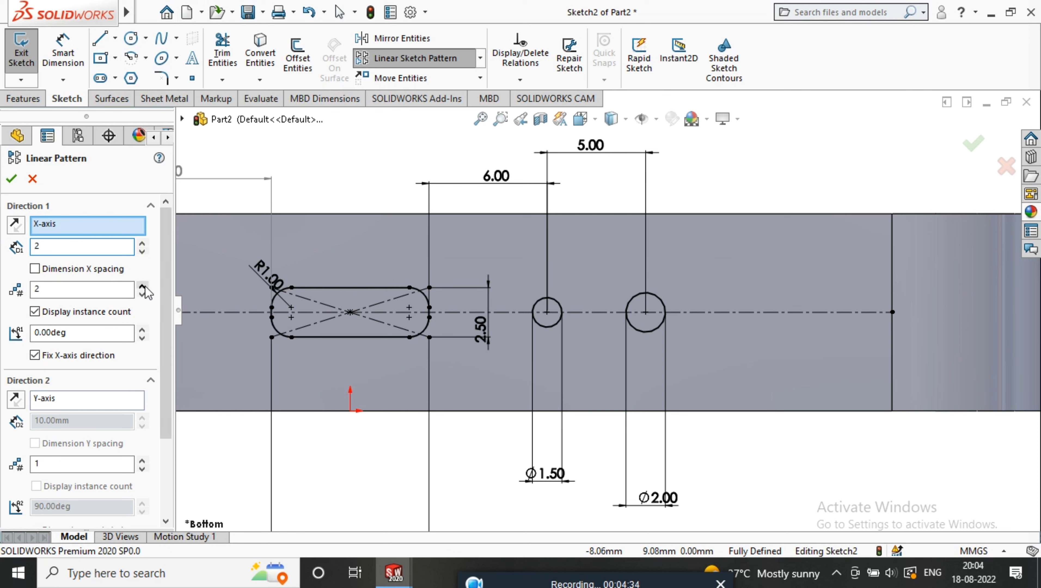
{"action": "left_click", "coordinate": [16, 225]}
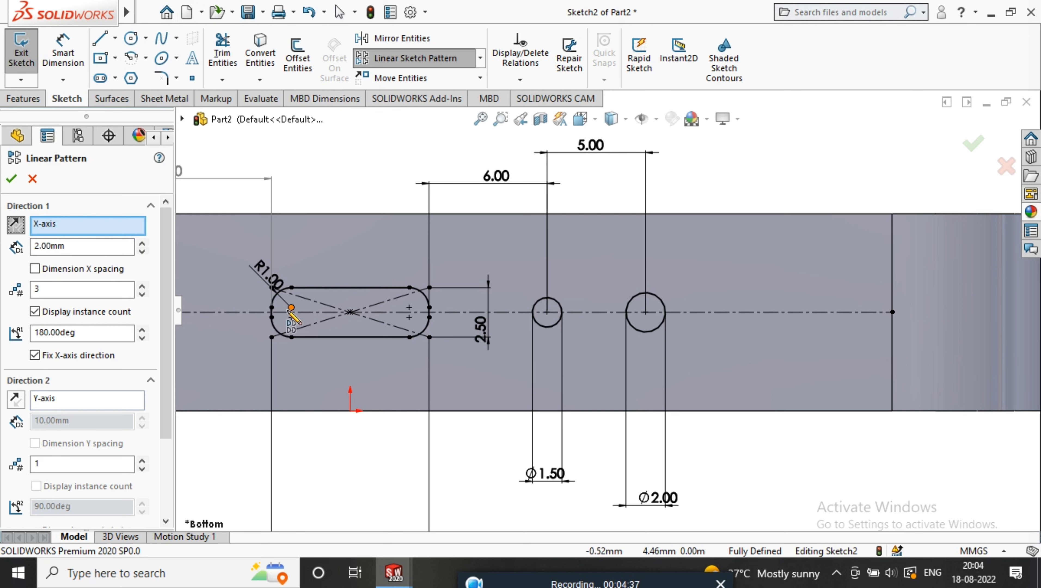
{"action": "left_click", "coordinate": [664, 312]}
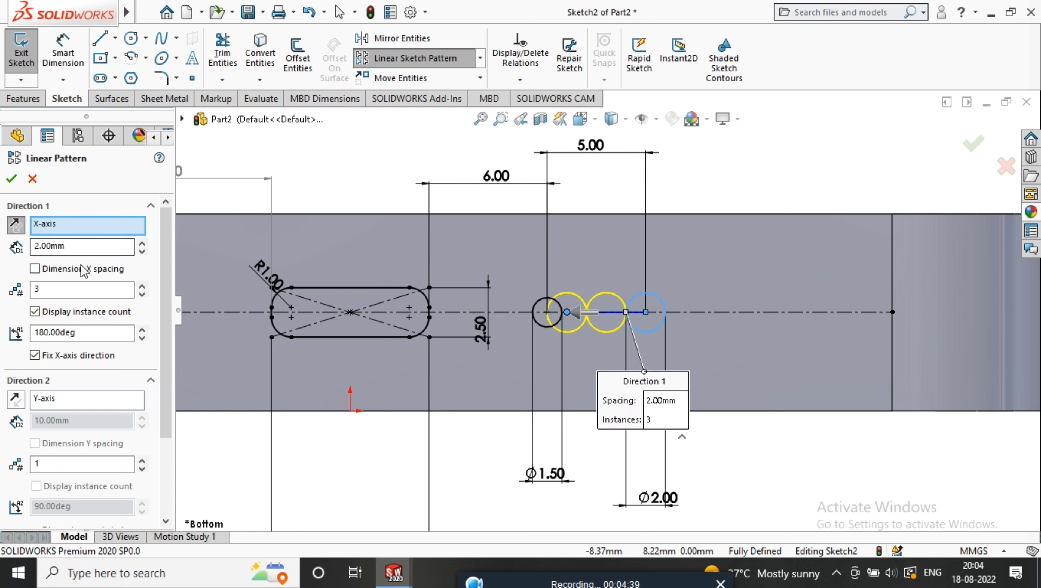
{"action": "left_click", "coordinate": [14, 231]}
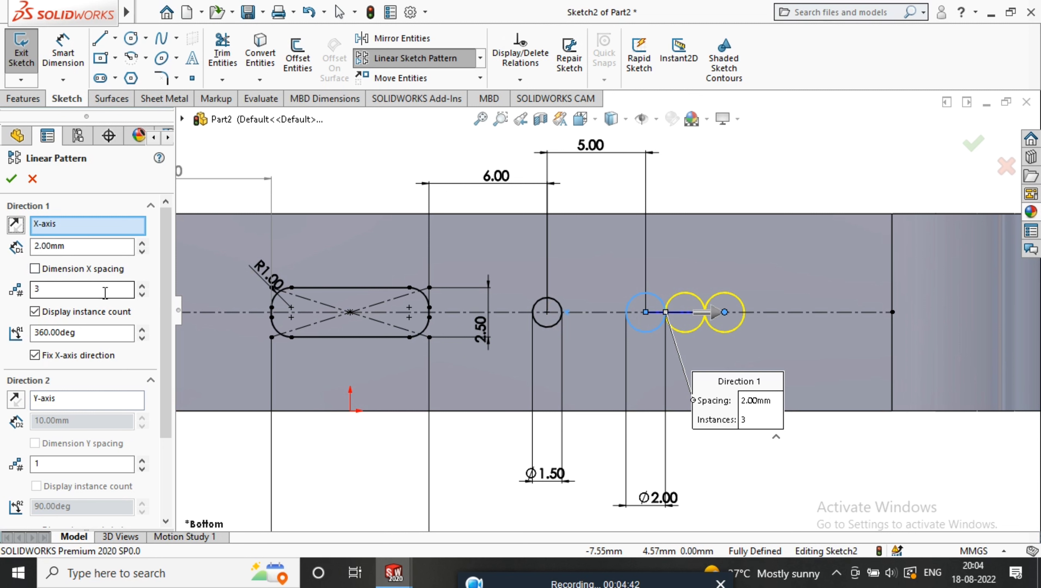
{"action": "left_click_drag", "start_coordinate": [75, 246], "coordinate": [18, 252]}
{"action": "type", "text": "2.5"}
{"action": "key", "text": "Return"}
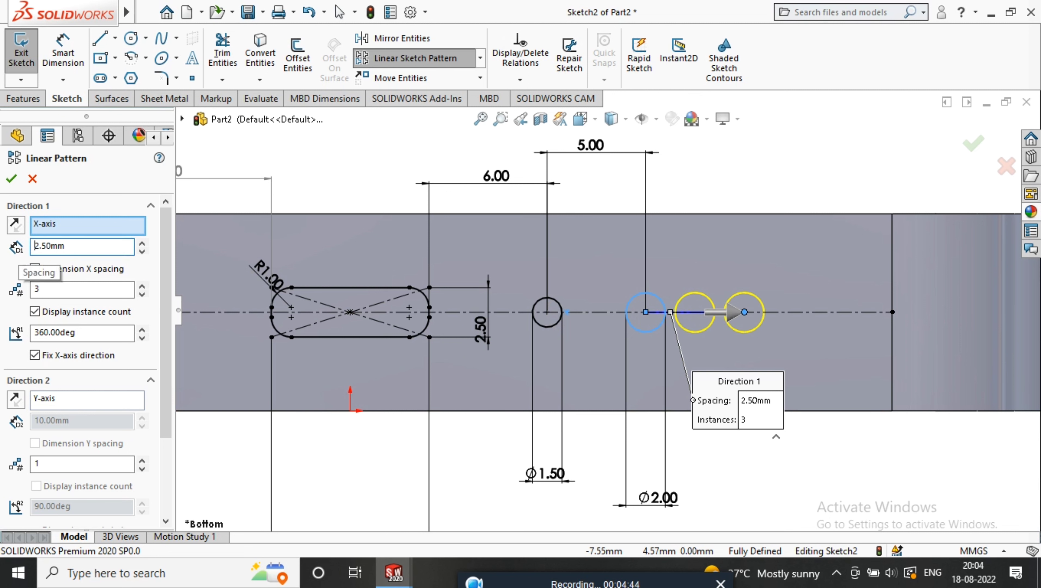
Set the linear pattern to 5 instances and create the row of speaker circles.
{"action": "left_click", "coordinate": [141, 286]}
{"action": "left_click", "coordinate": [142, 286]}
{"action": "left_click", "coordinate": [142, 293]}
{"action": "scroll", "coordinate": [609, 315], "scroll_direction": "up", "scroll_amount": 3}
{"action": "mouse_move", "coordinate": [612, 316]}
{"action": "middle_mouse_down"}
{"action": "mouse_move", "coordinate": [601, 316]}
{"action": "mouse_move", "coordinate": [622, 325]}
{"action": "middle_mouse_up"}
{"action": "scroll", "coordinate": [623, 326], "scroll_direction": "up", "scroll_amount": 2}
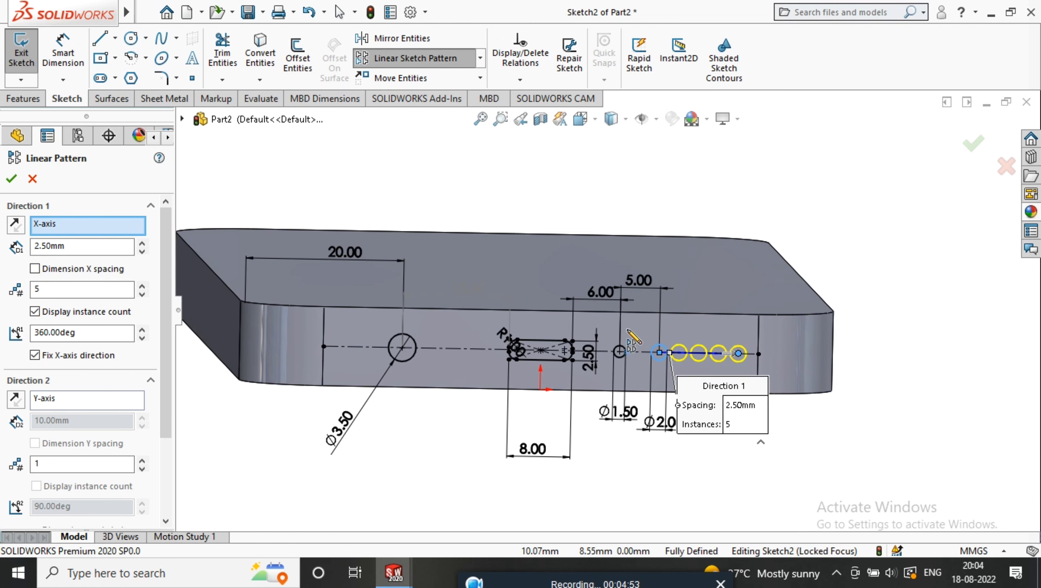
{"action": "left_click", "coordinate": [11, 178]}
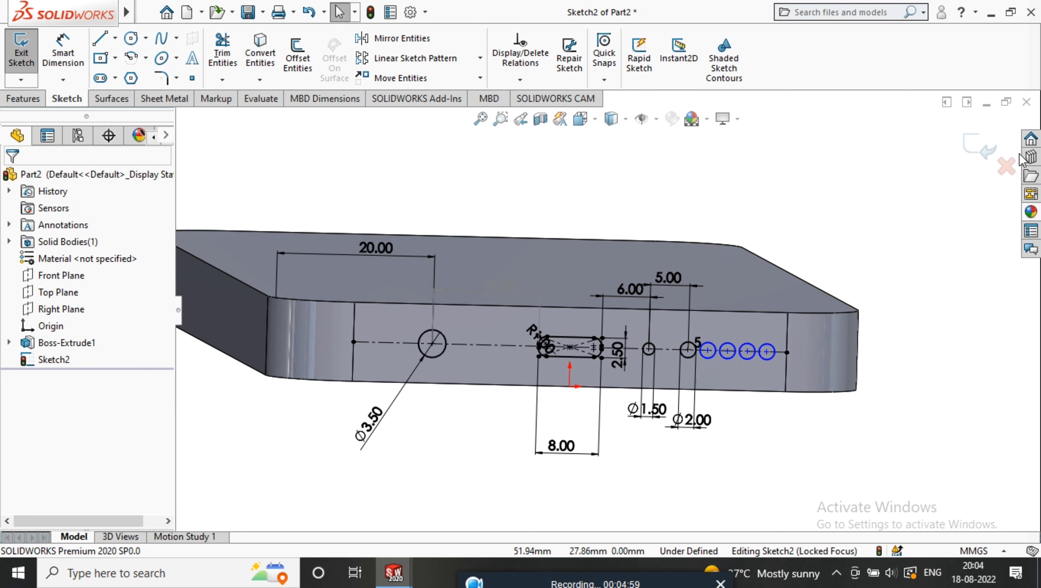
Finish the end-face sketch and cut-extrude all its openings to a blind depth of 7 mm.
{"action": "left_click", "coordinate": [979, 148]}
{"action": "middle_click_drag", "start_coordinate": [501, 305], "coordinate": [441, 312]}
{"action": "left_click", "coordinate": [227, 53]}
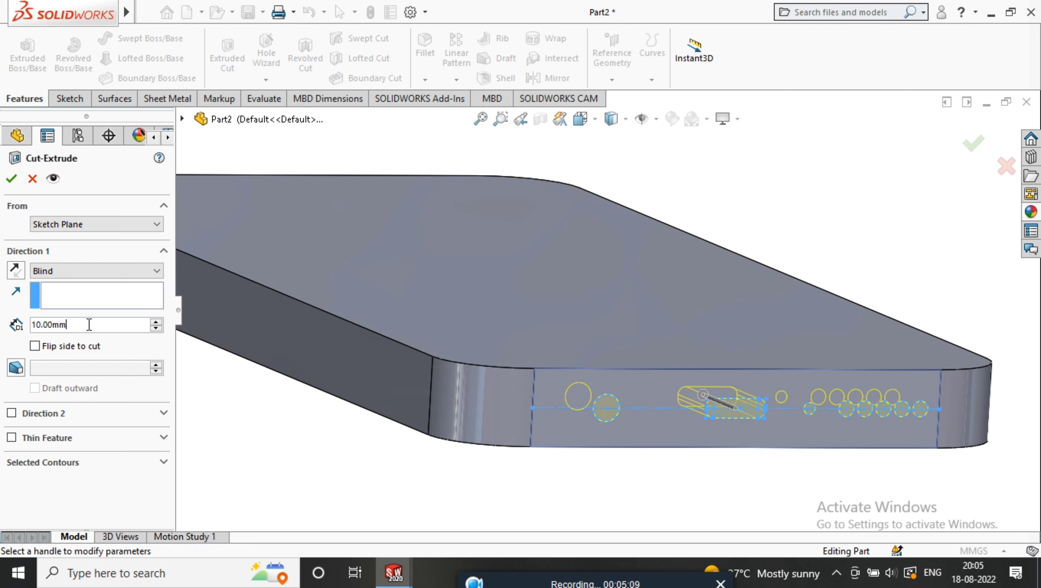
{"action": "type", "text": "7"}
{"action": "key", "text": "Return"}
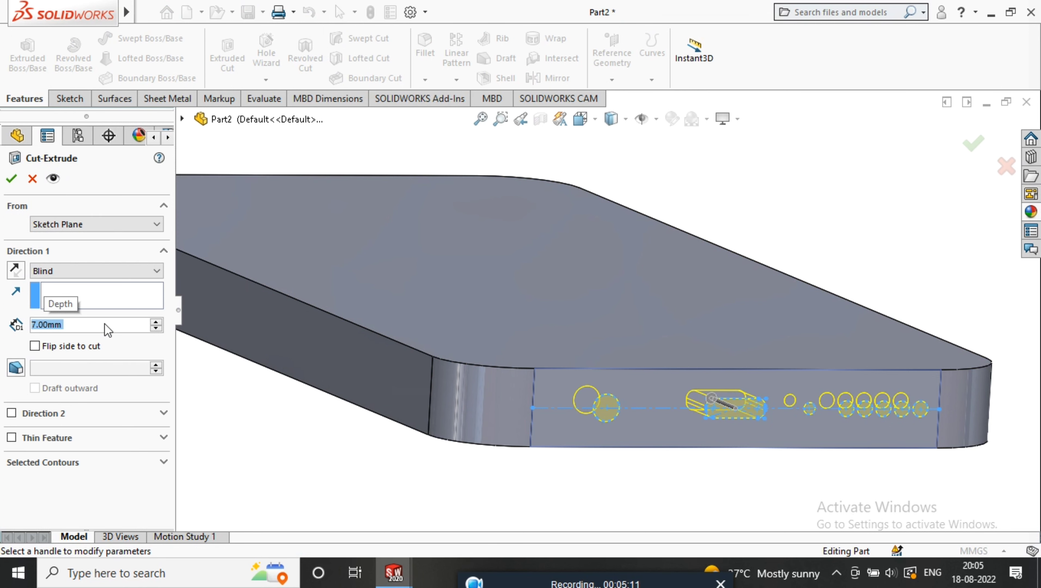
{"action": "left_click", "coordinate": [11, 178]}
Start a new sketch on the body's long flat side face, viewed normal to it.
{"action": "middle_click_drag", "start_coordinate": [471, 411], "coordinate": [649, 350]}
{"action": "scroll", "coordinate": [564, 457], "scroll_direction": "up", "scroll_amount": 4}
{"action": "scroll", "coordinate": [636, 194], "scroll_direction": "down", "scroll_amount": 3}
{"action": "middle_click_drag", "start_coordinate": [639, 179], "coordinate": [616, 202]}
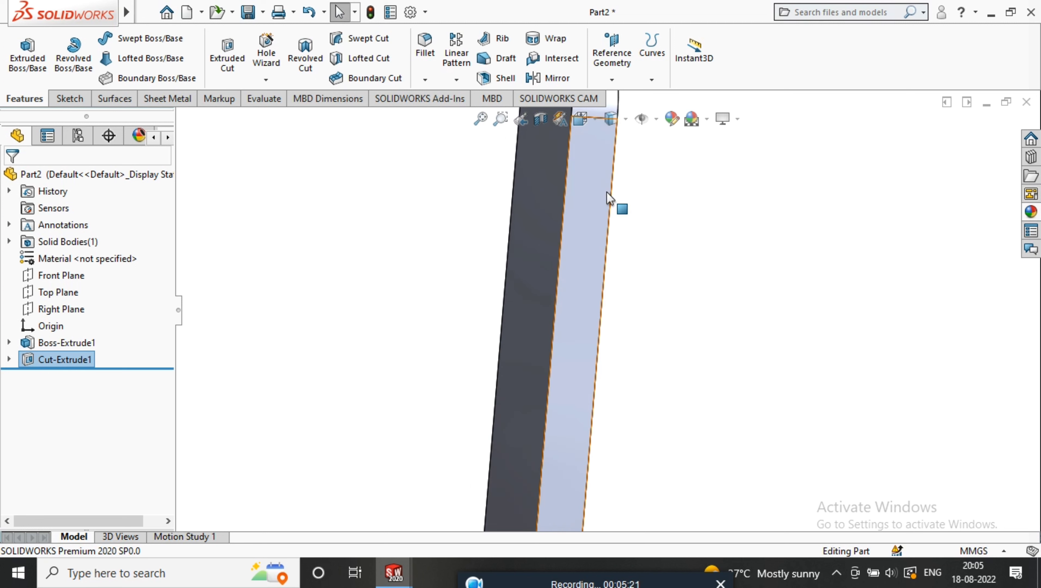
{"action": "left_click", "coordinate": [595, 188]}
{"action": "left_click", "coordinate": [731, 145]}
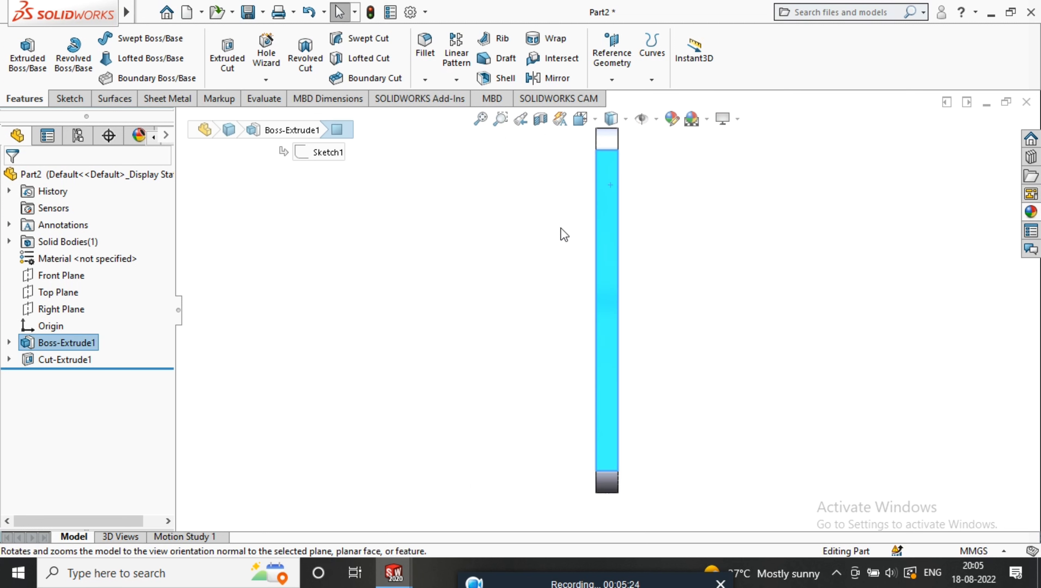
{"action": "right_click", "coordinate": [584, 190]}
{"action": "left_click", "coordinate": [626, 164]}
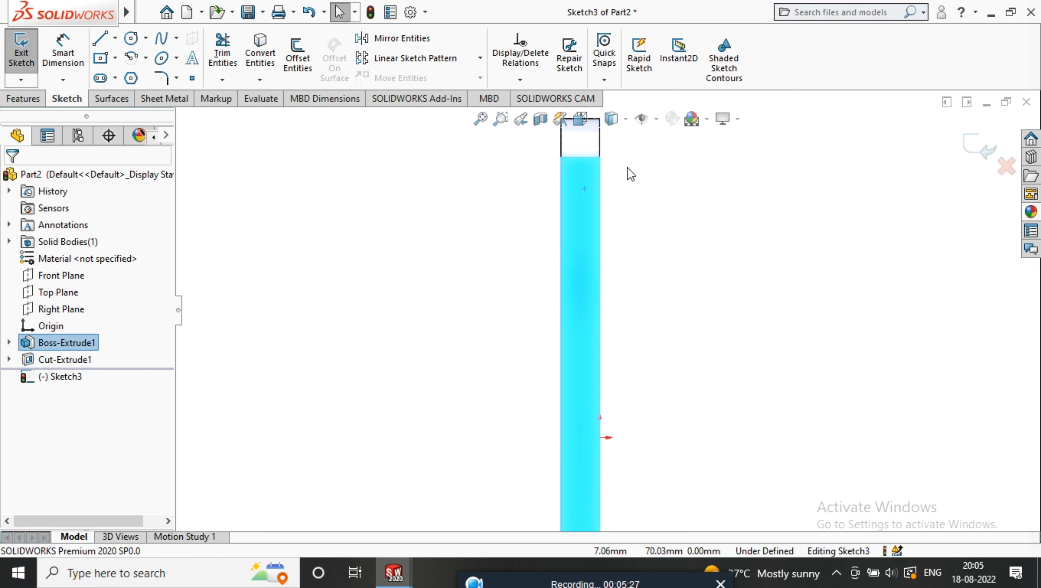
Draw a vertical centerline along the side face between the midpoints of its upper and lower end edges.
{"action": "left_click", "coordinate": [102, 59]}
{"action": "left_click", "coordinate": [116, 43]}
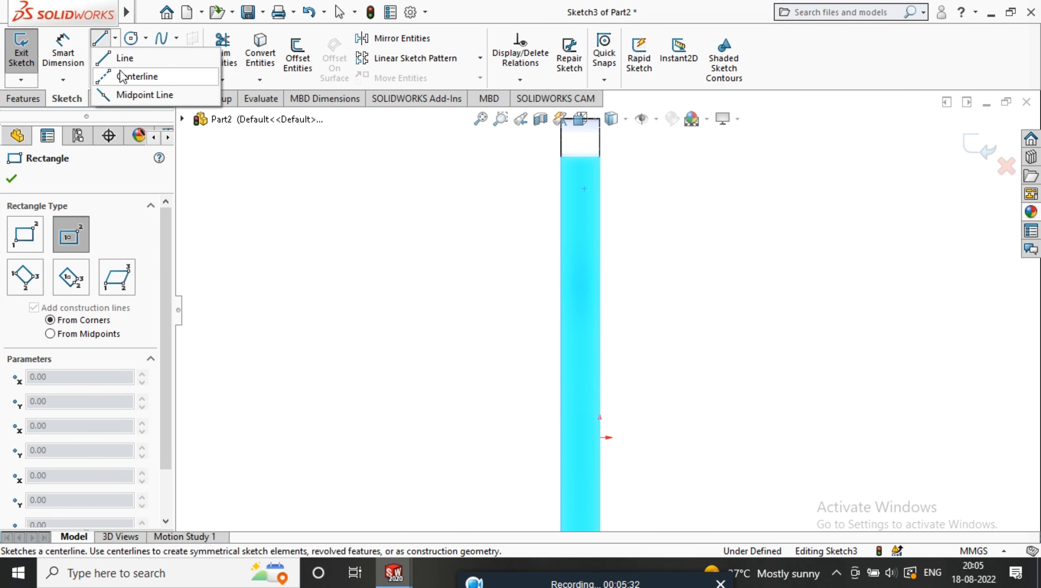
{"action": "left_click", "coordinate": [138, 76]}
{"action": "left_click", "coordinate": [579, 156]}
{"action": "scroll", "coordinate": [600, 453], "scroll_direction": "up", "scroll_amount": 7}
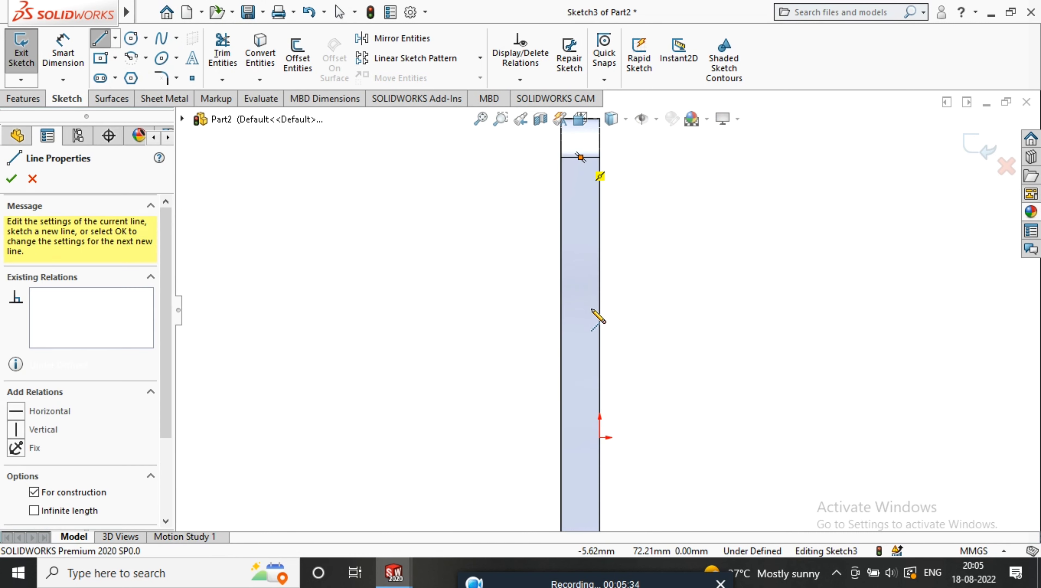
{"action": "scroll", "coordinate": [604, 432], "scroll_direction": "down", "scroll_amount": 4}
{"action": "scroll", "coordinate": [612, 428], "scroll_direction": "down", "scroll_amount": 4}
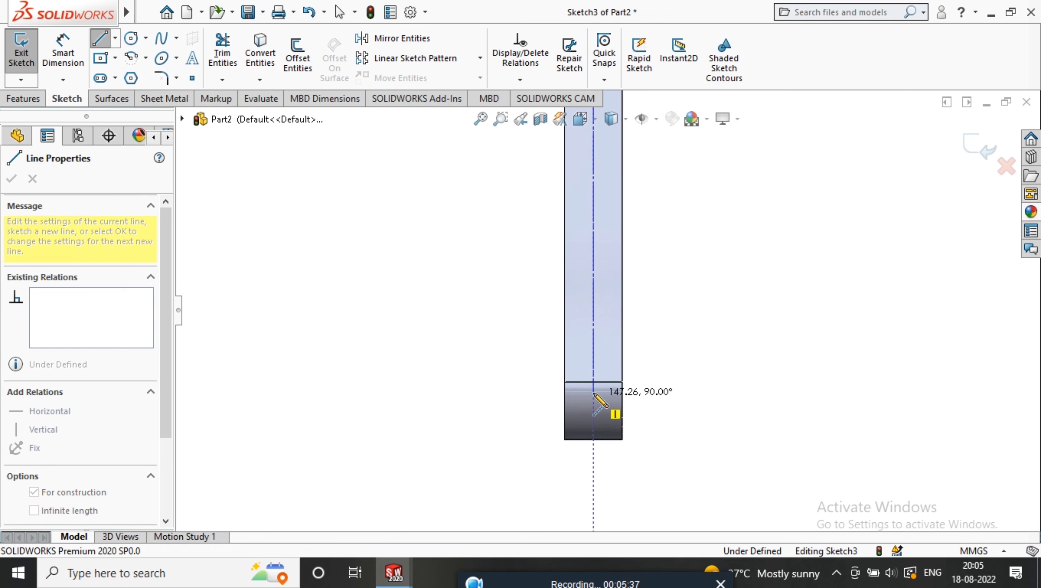
{"action": "left_click", "coordinate": [594, 381]}
{"action": "right_click", "coordinate": [695, 335]}
{"action": "left_click", "coordinate": [726, 341]}
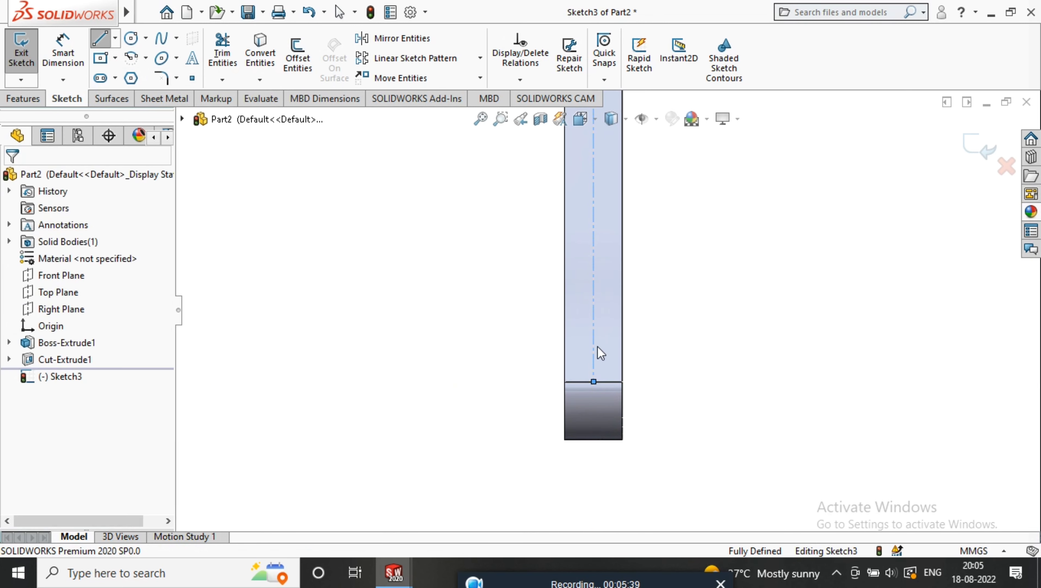
Sketch a center rectangle about 5.5 mm wide on the centerline near the upper end of the side face.
{"action": "scroll", "coordinate": [634, 313], "scroll_direction": "up", "scroll_amount": 5}
{"action": "scroll", "coordinate": [564, 165], "scroll_direction": "down", "scroll_amount": 4}
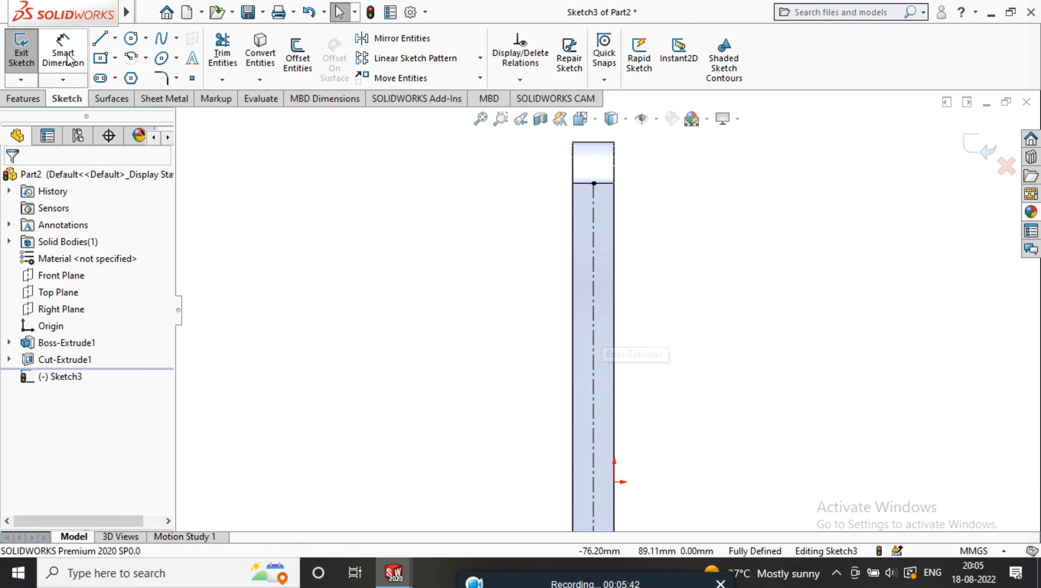
{"action": "left_click", "coordinate": [100, 57]}
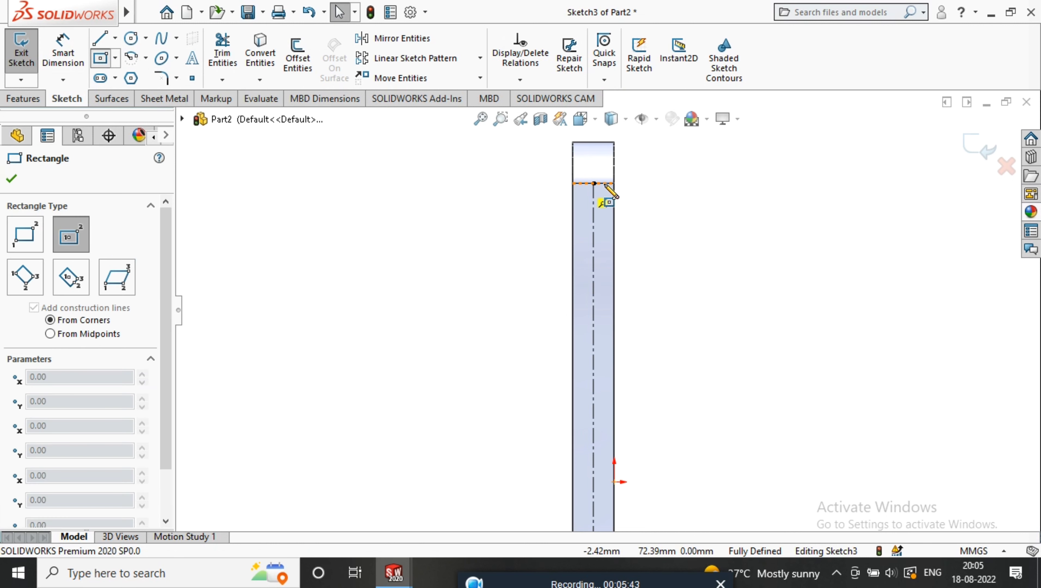
{"action": "left_click", "coordinate": [594, 238]}
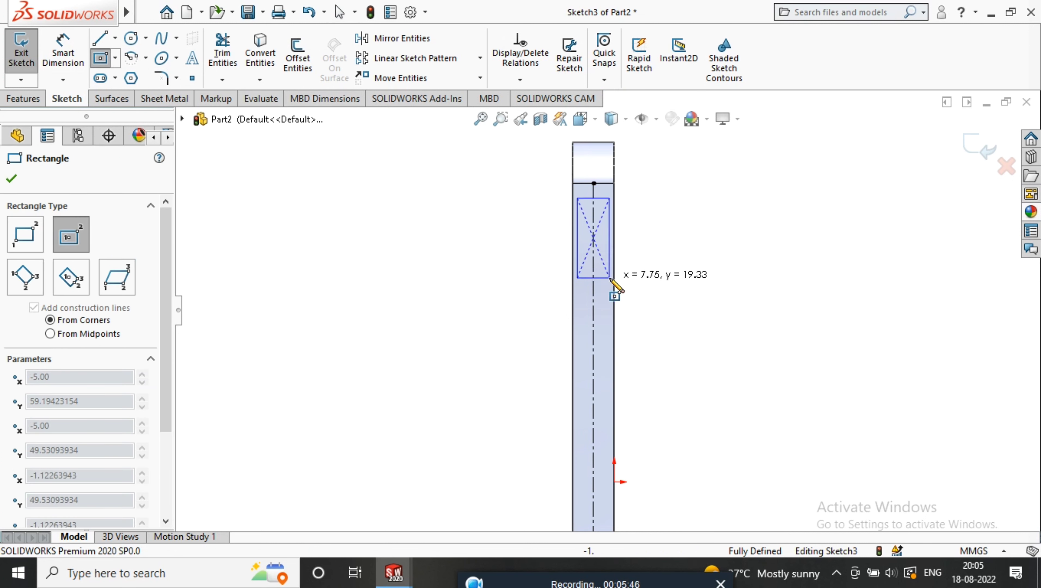
{"action": "left_click", "coordinate": [606, 275]}
Dimension the rectangle's long vertical side and set it to 20 mm.
{"action": "left_click", "coordinate": [63, 53]}
{"action": "left_click", "coordinate": [605, 238]}
{"action": "left_click", "coordinate": [686, 239]}
{"action": "type", "text": "20"}
{"action": "key", "text": "Return"}
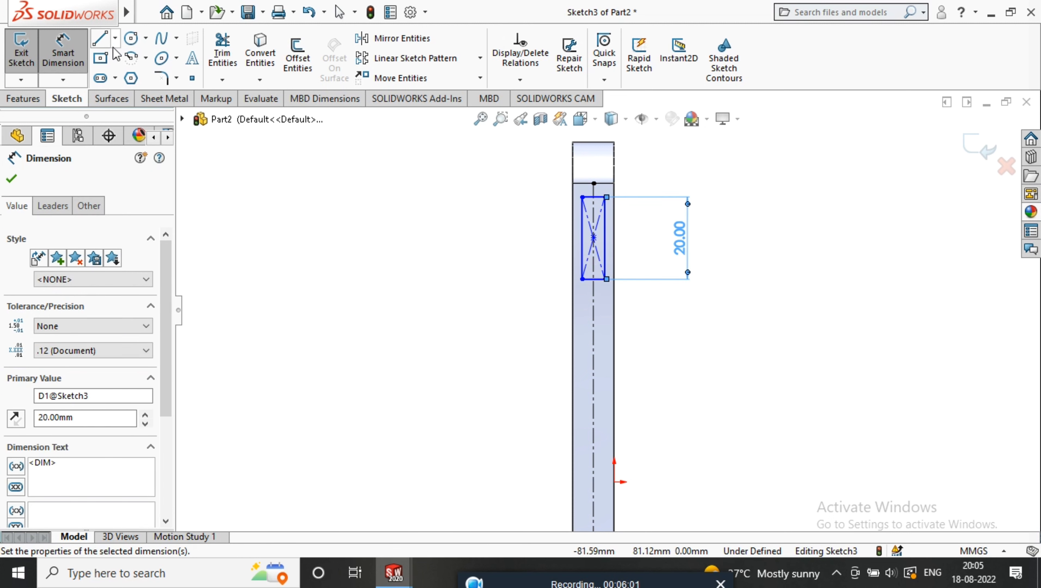
Sketch a second center rectangle, about 5.5 mm wide and 10.8 mm tall, on the centerline below the first one.
{"action": "left_click", "coordinate": [101, 57]}
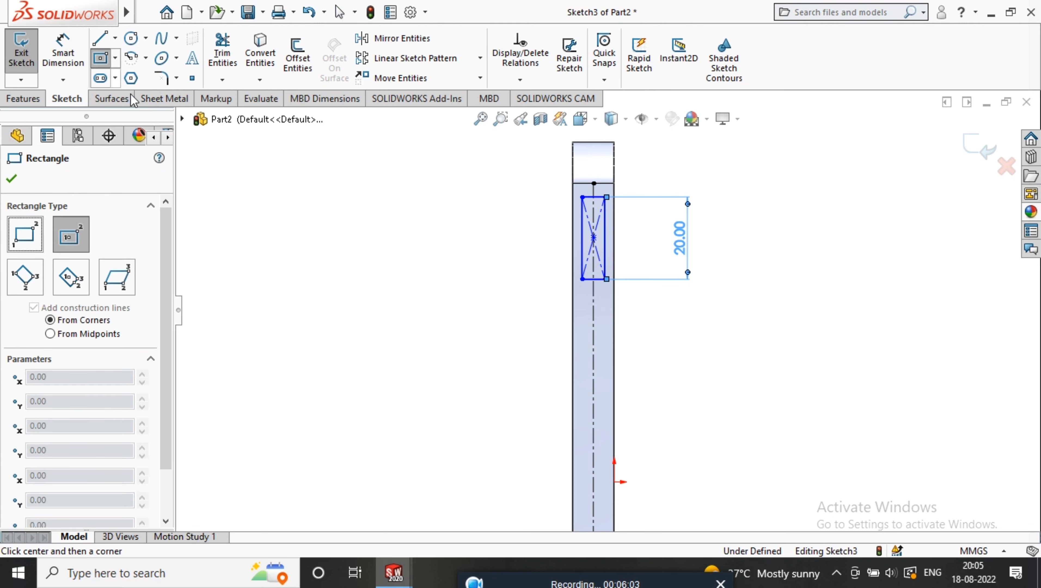
{"action": "left_click", "coordinate": [593, 358]}
{"action": "left_click", "coordinate": [605, 335]}
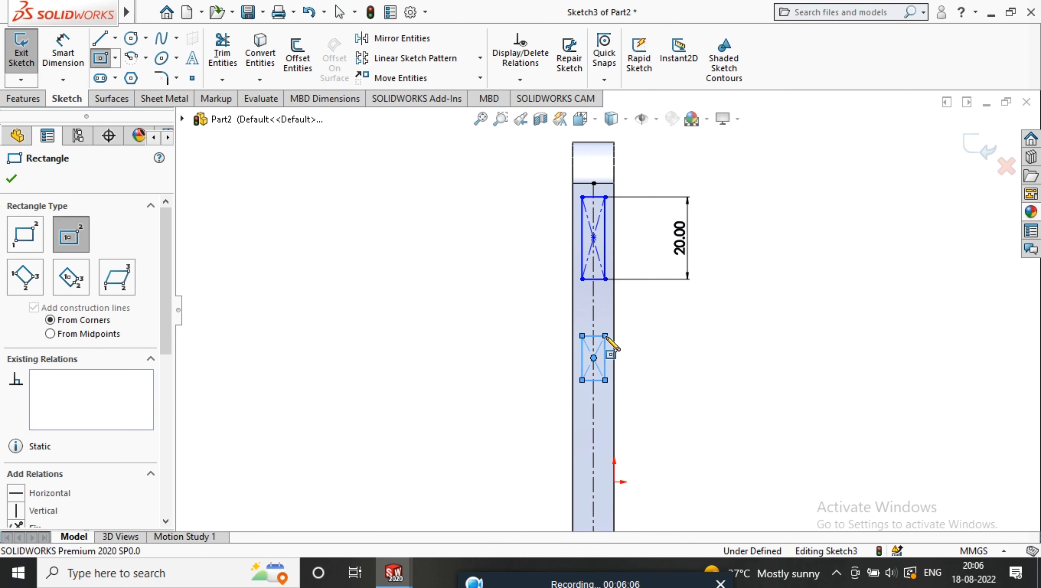
Dimension the lower rectangle's vertical side and set it to 10 mm.
{"action": "left_click", "coordinate": [47, 54]}
{"action": "left_click", "coordinate": [606, 358]}
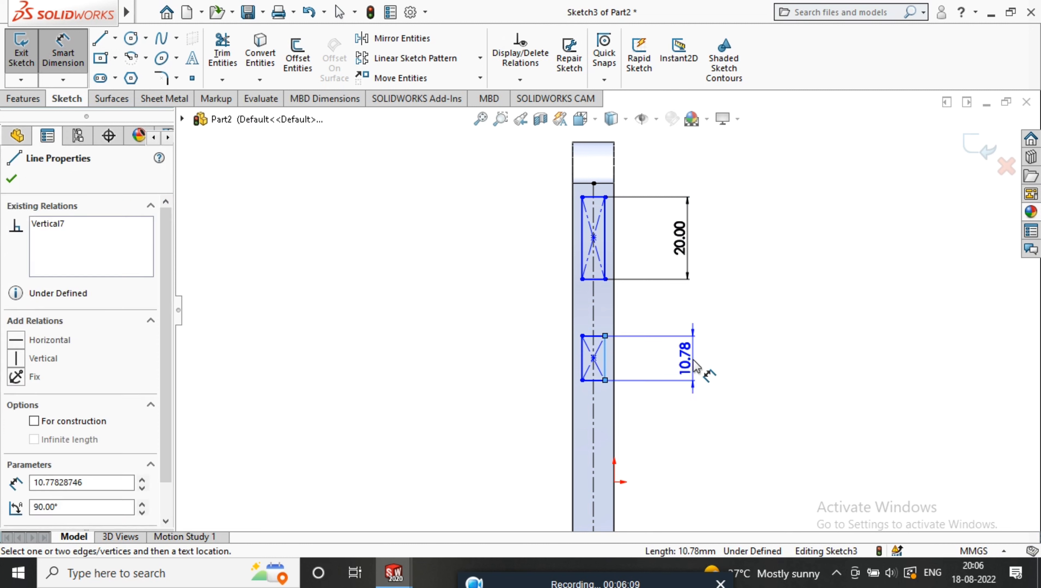
{"action": "left_click", "coordinate": [694, 365]}
{"action": "type", "text": "10"}
{"action": "key", "text": "Return"}
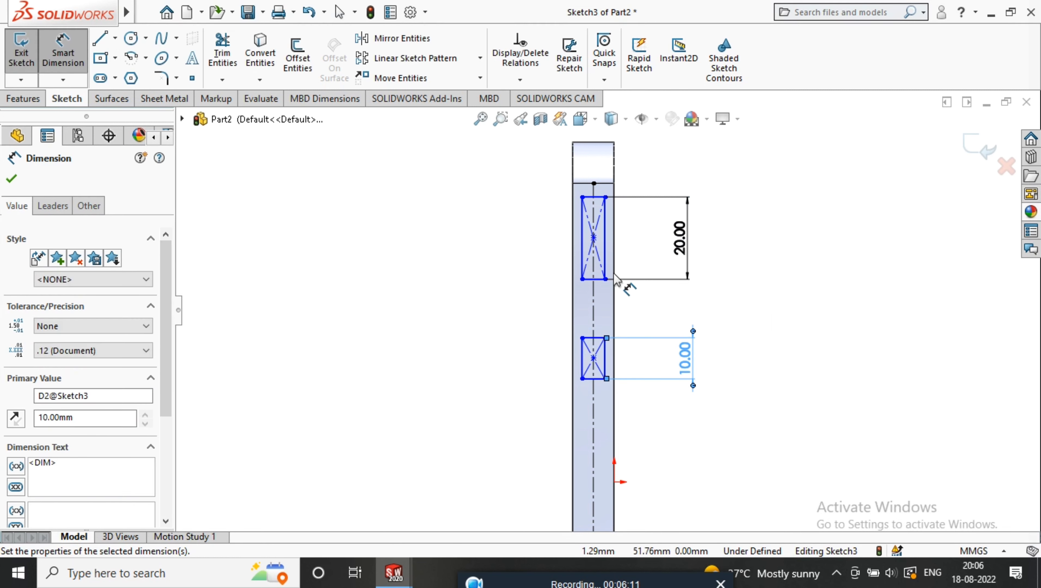
Dimension the upper rectangle's width and set it to 3 mm.
{"action": "left_click", "coordinate": [597, 280]}
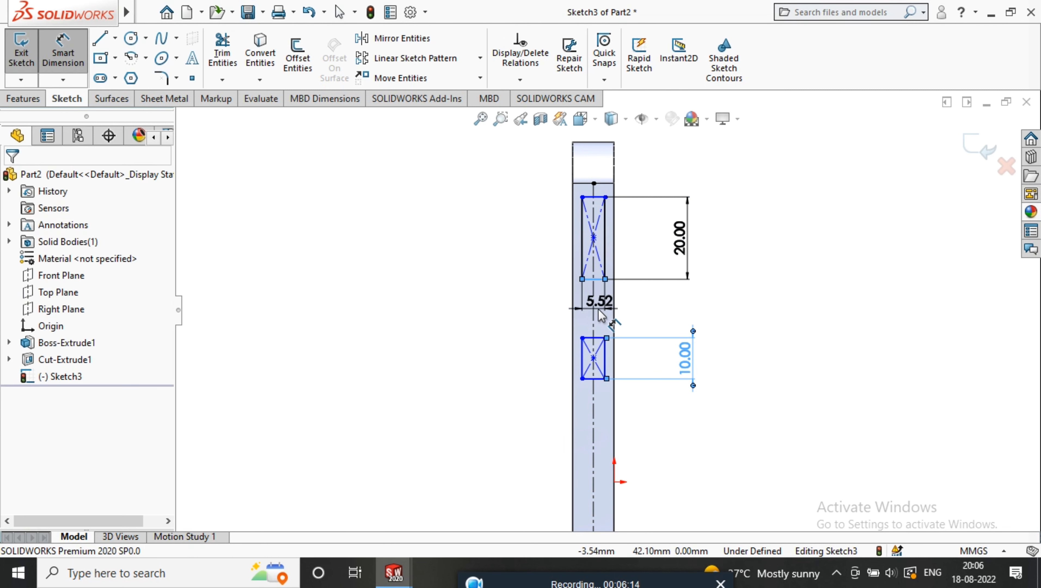
{"action": "left_click", "coordinate": [600, 315]}
{"action": "key", "text": "Return"}
{"action": "double_click", "coordinate": [603, 307]}
{"action": "type", "text": "3"}
{"action": "key", "text": "Return"}
Dimension the lower rectangle's width and set it to 3 mm.
{"action": "left_click", "coordinate": [596, 379]}
{"action": "left_click", "coordinate": [594, 411]}
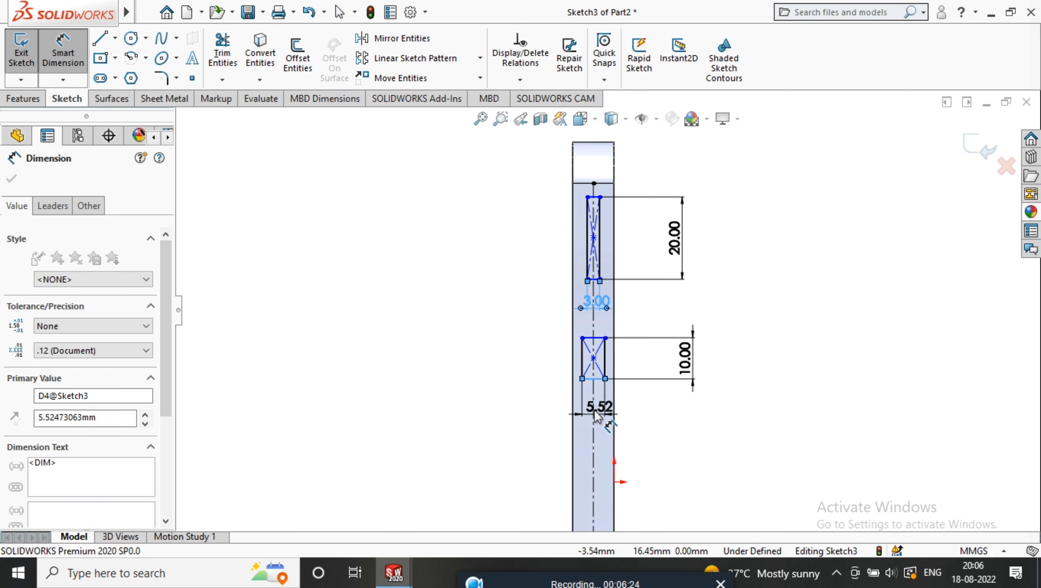
{"action": "type", "text": "3"}
{"action": "key", "text": "Return"}
Dimension the distance from the body's top edge to the upper rectangle's top edge.
{"action": "scroll", "coordinate": [652, 177], "scroll_direction": "down", "scroll_amount": 5}
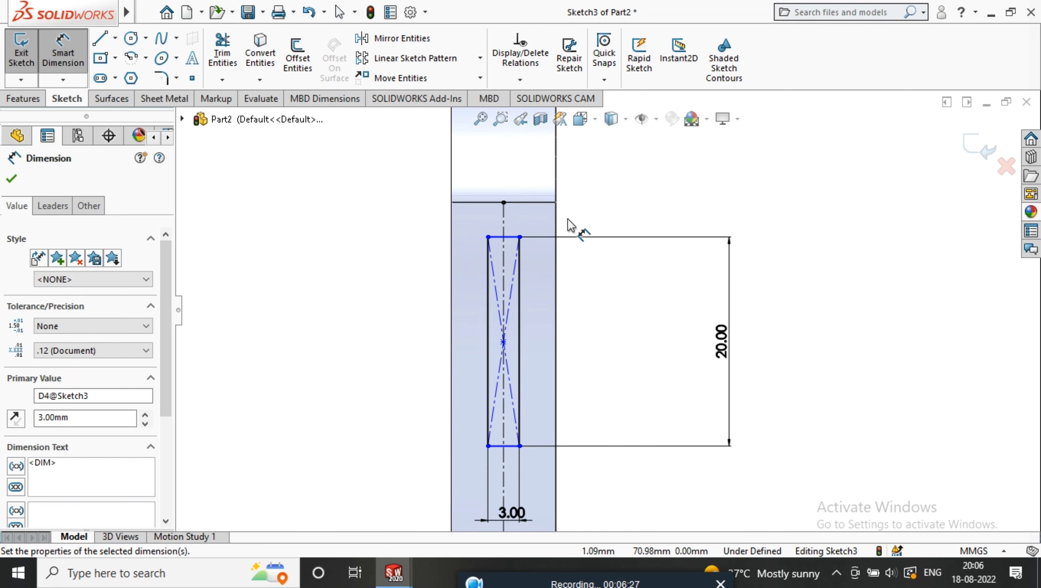
{"action": "scroll", "coordinate": [572, 233], "scroll_direction": "up", "scroll_amount": 2}
{"action": "left_click", "coordinate": [556, 164]}
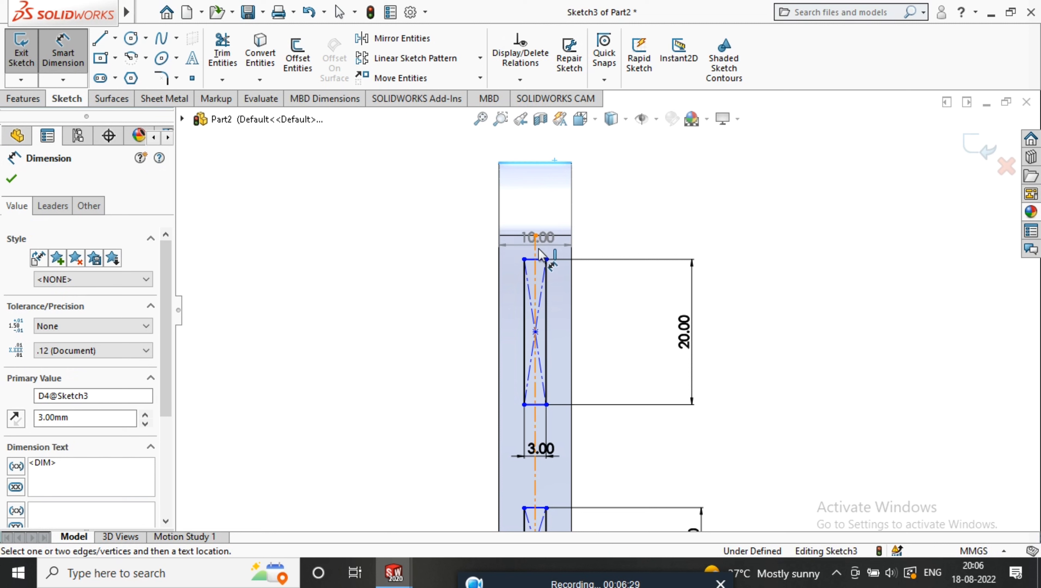
{"action": "left_click", "coordinate": [537, 259]}
{"action": "left_click", "coordinate": [709, 208]}
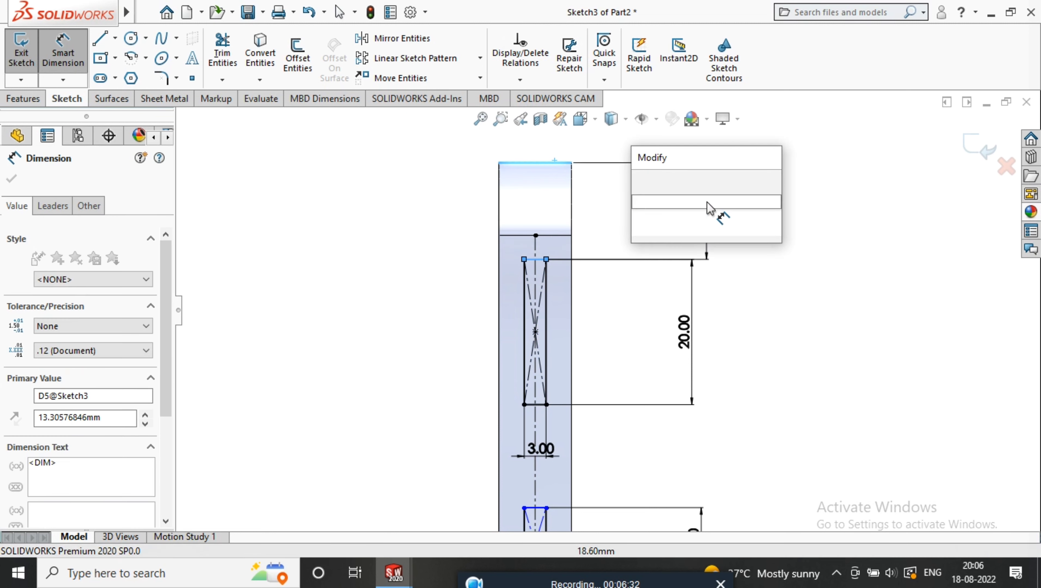
Try a 38 mm distance between the body's top edge and the upper rectangle, and undo that value change.
{"action": "type", "text": "38"}
{"action": "key", "text": "Return"}
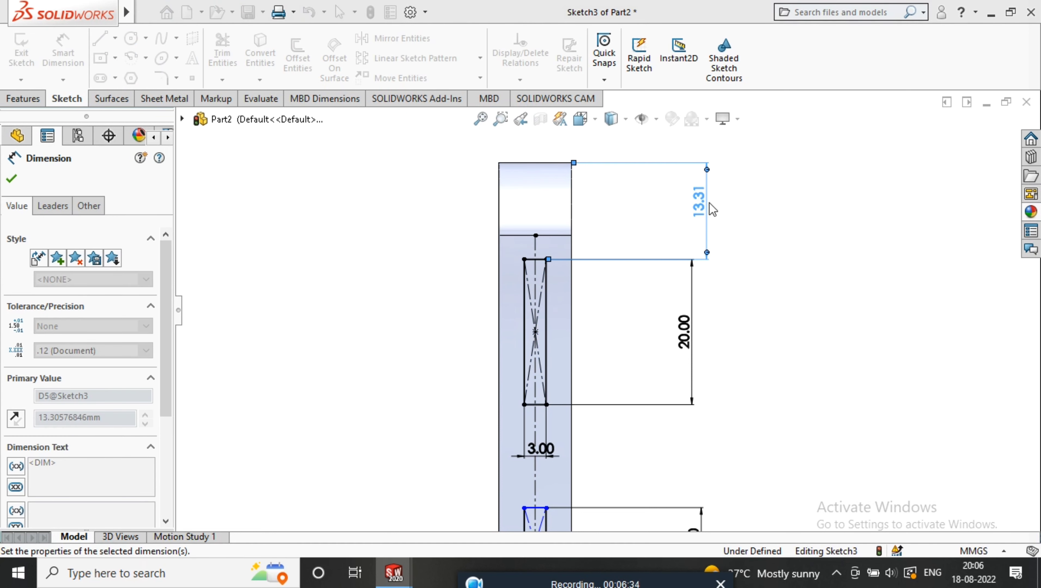
{"action": "scroll", "coordinate": [606, 309], "scroll_direction": "up", "scroll_amount": 5}
{"action": "scroll", "coordinate": [741, 419], "scroll_direction": "down", "scroll_amount": 3}
{"action": "scroll", "coordinate": [739, 409], "scroll_direction": "up", "scroll_amount": 1}
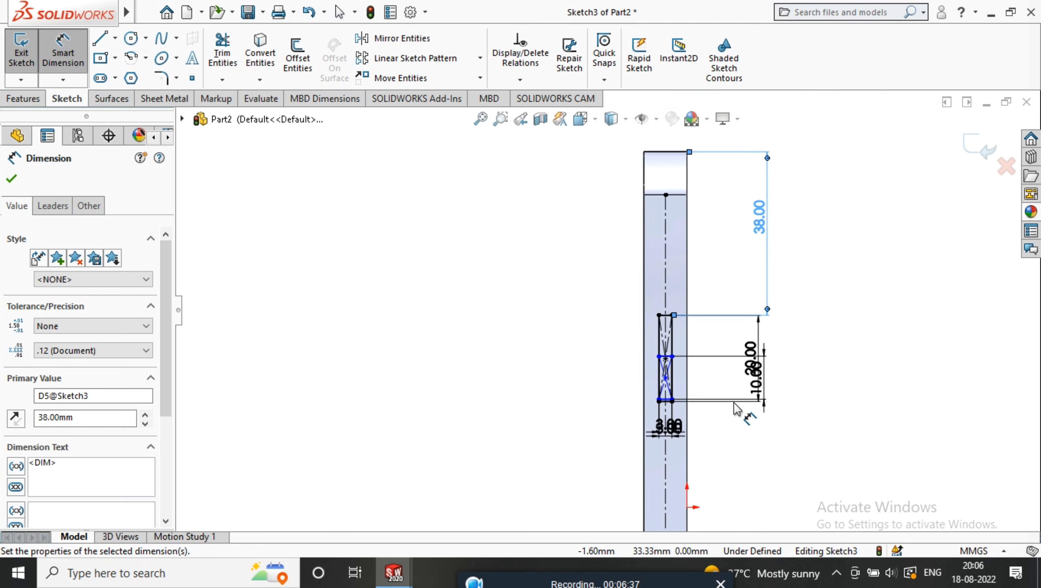
{"action": "scroll", "coordinate": [679, 377], "scroll_direction": "down", "scroll_amount": 2}
{"action": "key", "text": "Escape"}
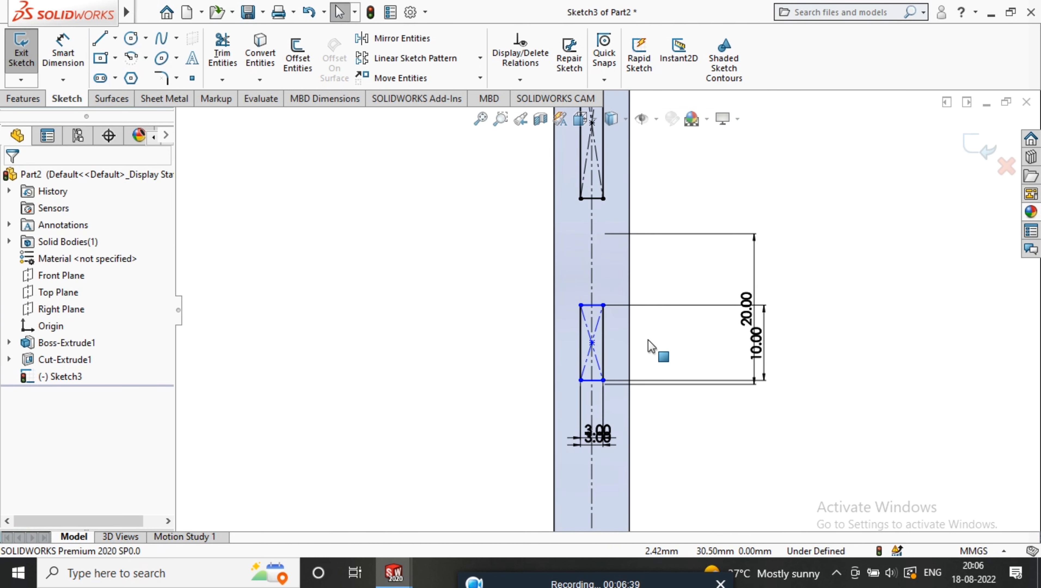
Dimension the gap between the upper rectangle's lower edge and the lower rectangle's top edge as 10 mm.
{"action": "scroll", "coordinate": [651, 341], "scroll_direction": "up", "scroll_amount": 3}
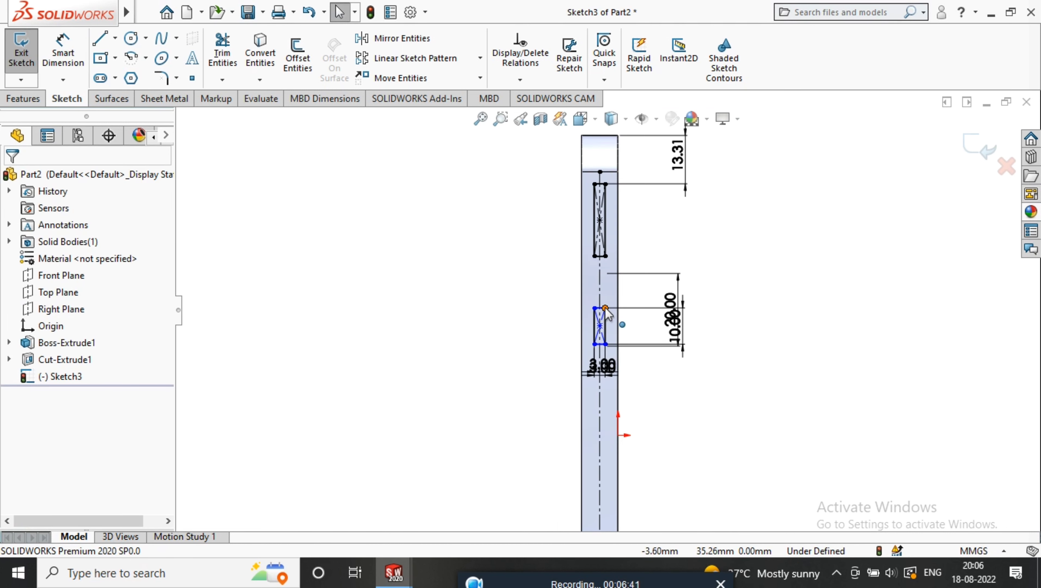
{"action": "left_click", "coordinate": [63, 50]}
{"action": "scroll", "coordinate": [599, 257], "scroll_direction": "down", "scroll_amount": 3}
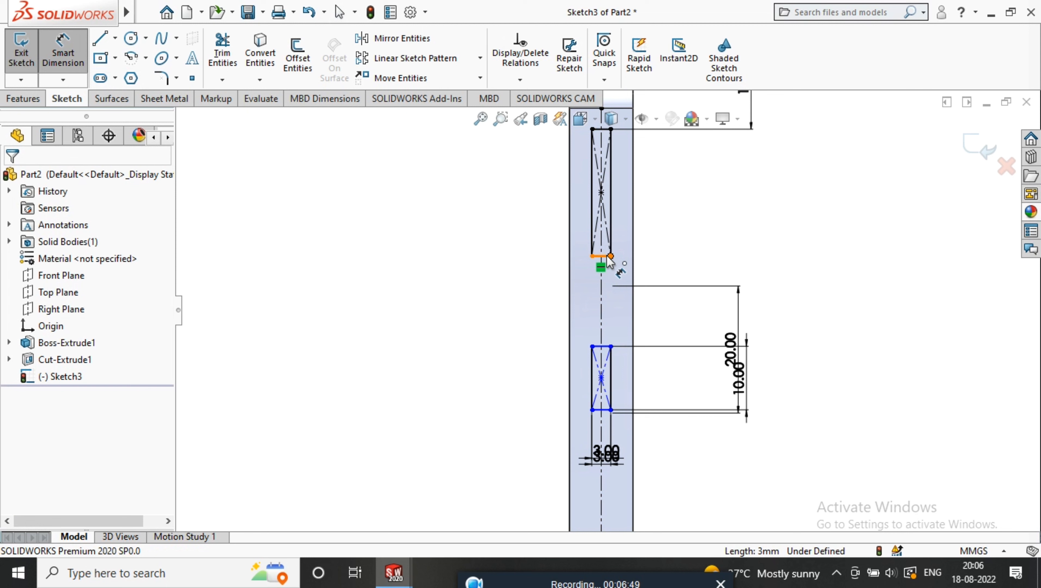
{"action": "left_click", "coordinate": [610, 256]}
{"action": "left_click", "coordinate": [611, 346]}
{"action": "left_click", "coordinate": [630, 345]}
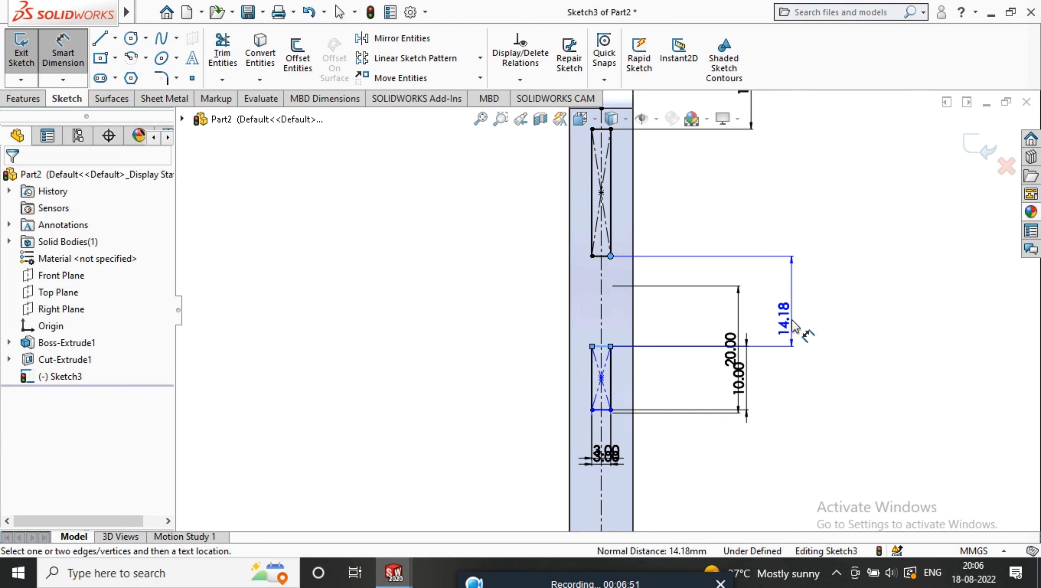
{"action": "left_click", "coordinate": [795, 323]}
{"action": "type", "text": "10"}
{"action": "key", "text": "Return"}
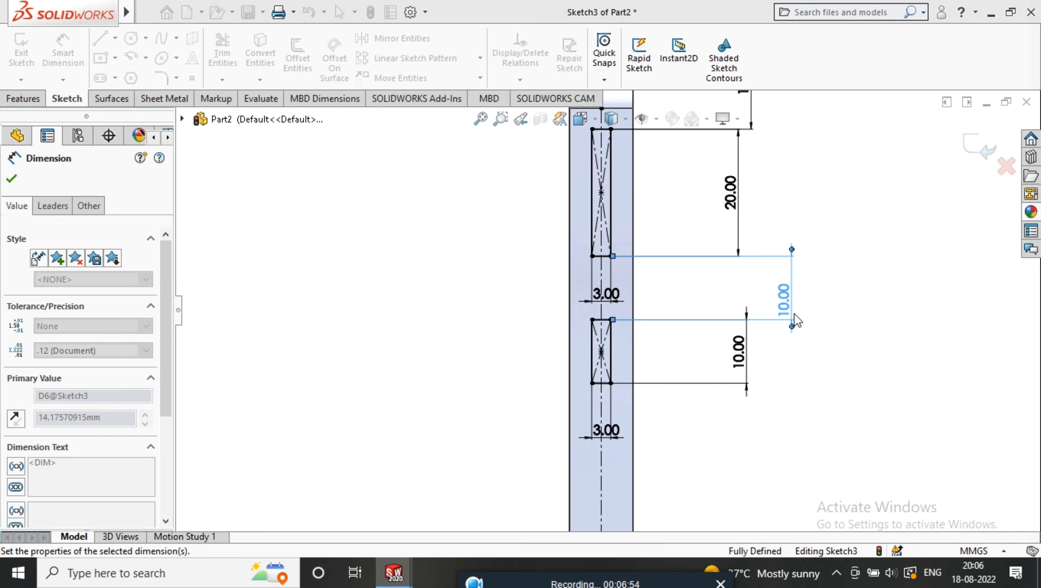
Set the distance from the body's top edge to the upper rectangle's top edge to 38 mm.
{"action": "scroll", "coordinate": [734, 308], "scroll_direction": "up", "scroll_amount": 2}
{"action": "double_click", "coordinate": [720, 117]}
{"action": "type", "text": "38"}
{"action": "key", "text": "Return"}
{"action": "scroll", "coordinate": [587, 267], "scroll_direction": "down", "scroll_amount": 2}
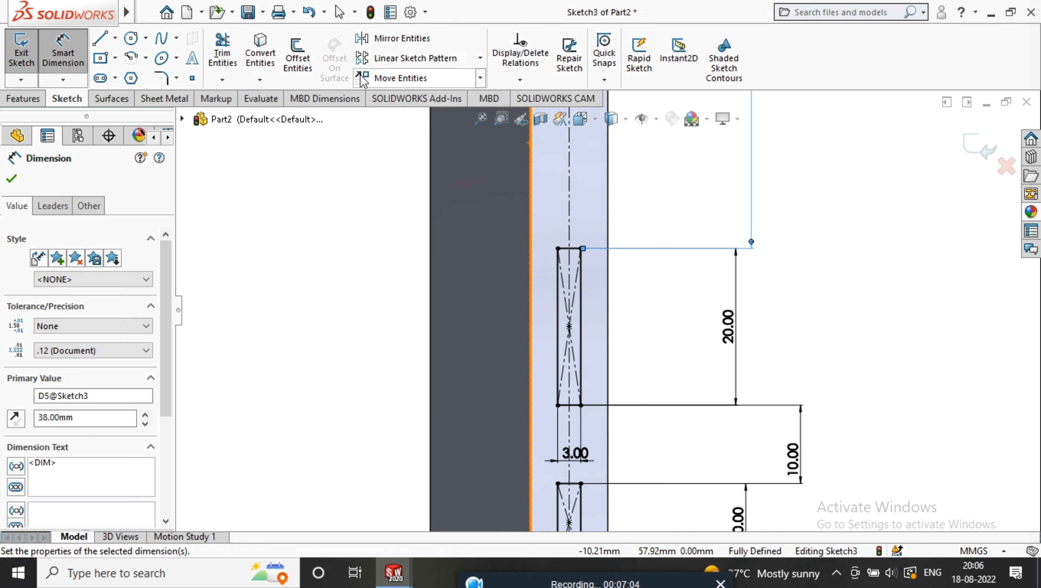
Start a sketch fillet and select all eight corners of the two button rectangles.
{"action": "left_click", "coordinate": [161, 78]}
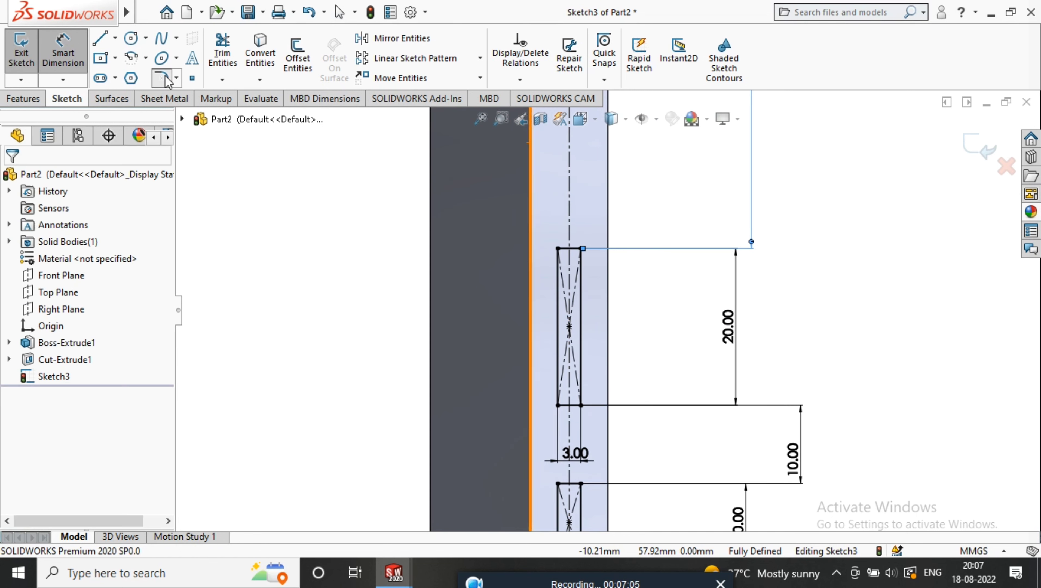
{"action": "left_click", "coordinate": [580, 249]}
{"action": "scroll", "coordinate": [576, 259], "scroll_direction": "down", "scroll_amount": 2}
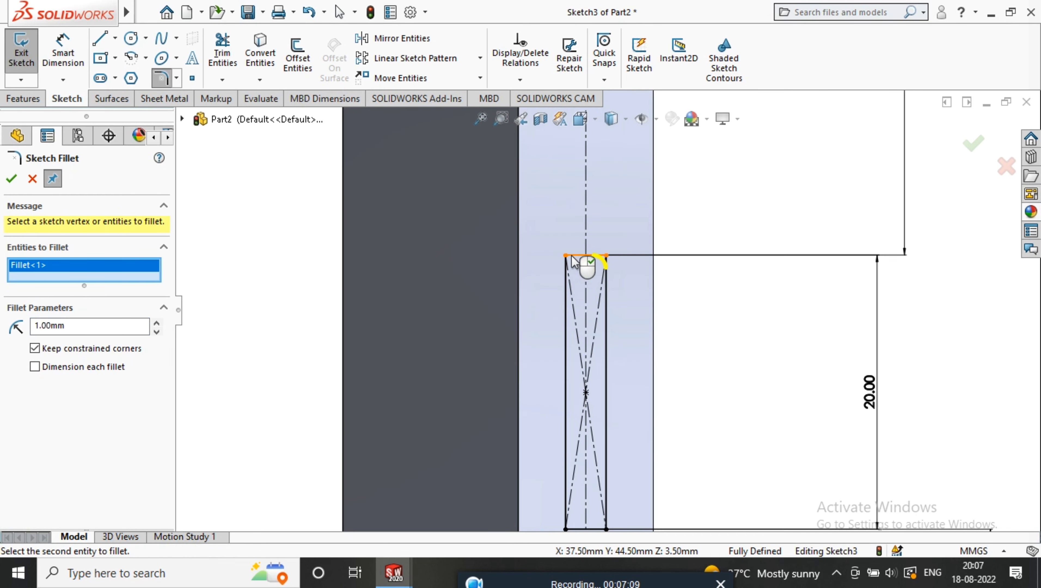
{"action": "left_click", "coordinate": [616, 430]}
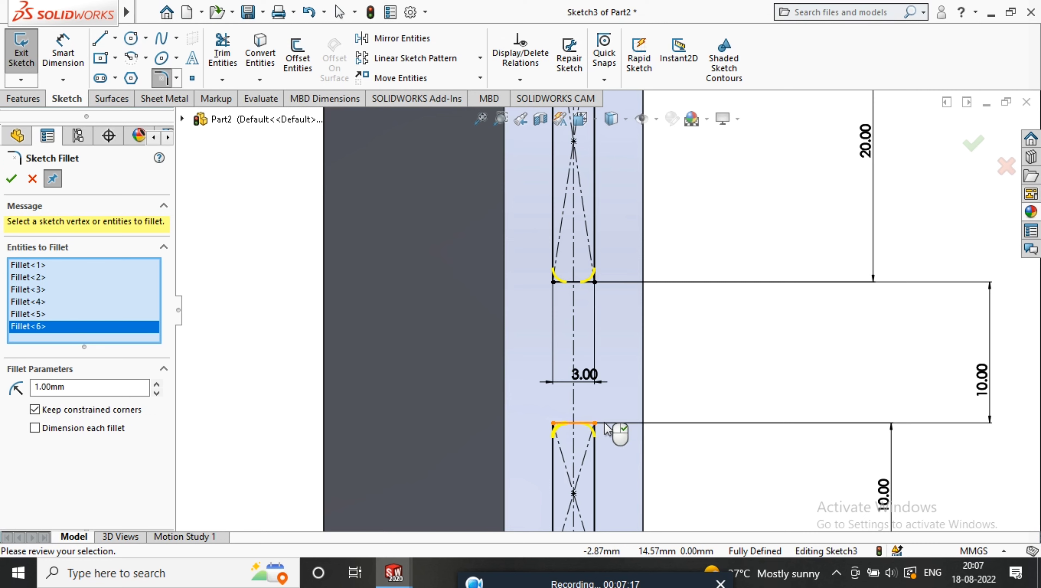
{"action": "scroll", "coordinate": [600, 467], "scroll_direction": "up", "scroll_amount": 2}
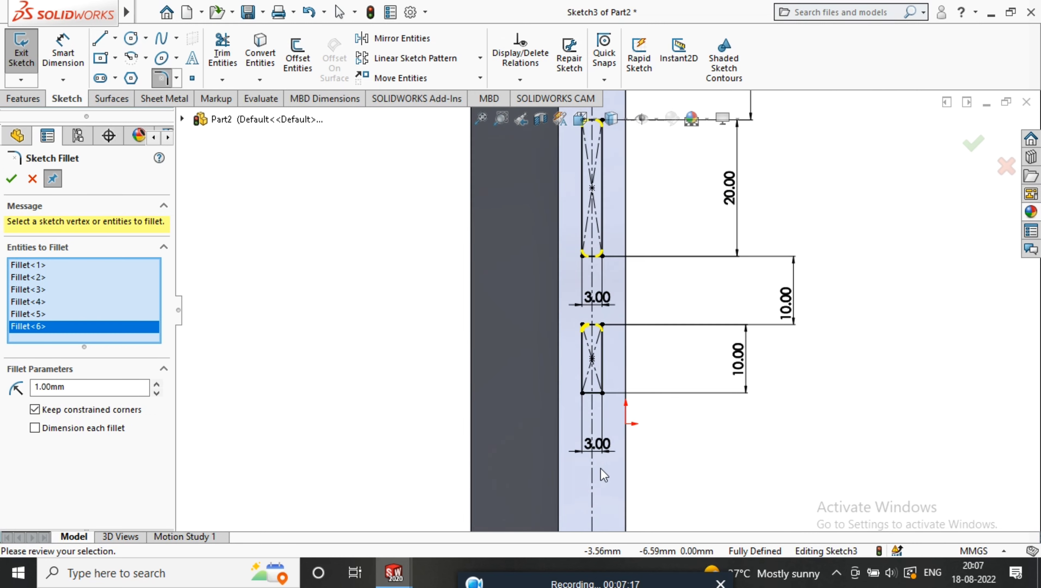
{"action": "scroll", "coordinate": [609, 337], "scroll_direction": "down", "scroll_amount": 2}
{"action": "left_click", "coordinate": [604, 308]}
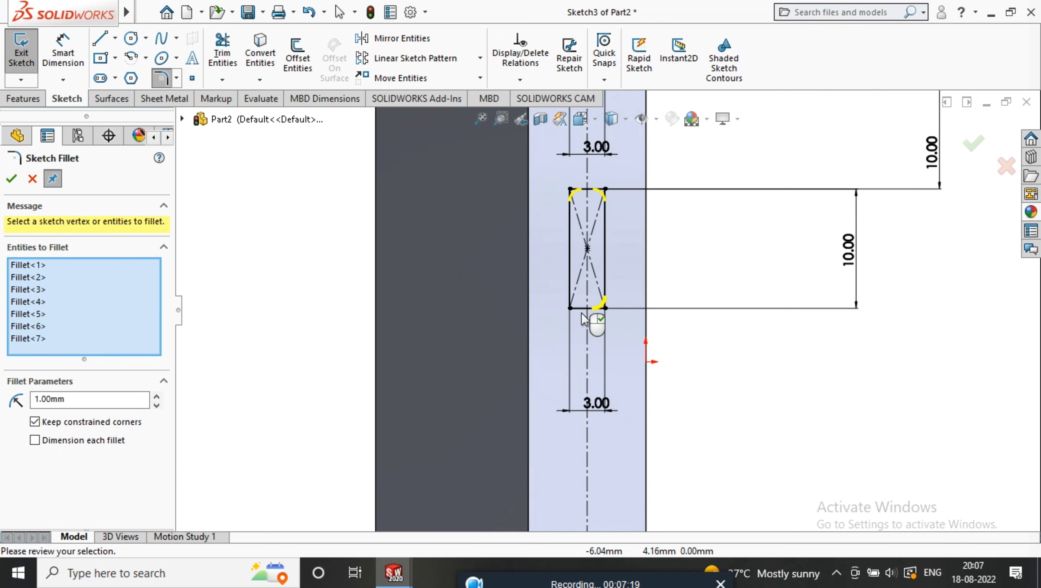
{"action": "left_click", "coordinate": [570, 308]}
Try a 1.5 mm radius for the corner fillets, and apply them at 1 mm.
{"action": "left_click_drag", "start_coordinate": [142, 412], "coordinate": [2, 420]}
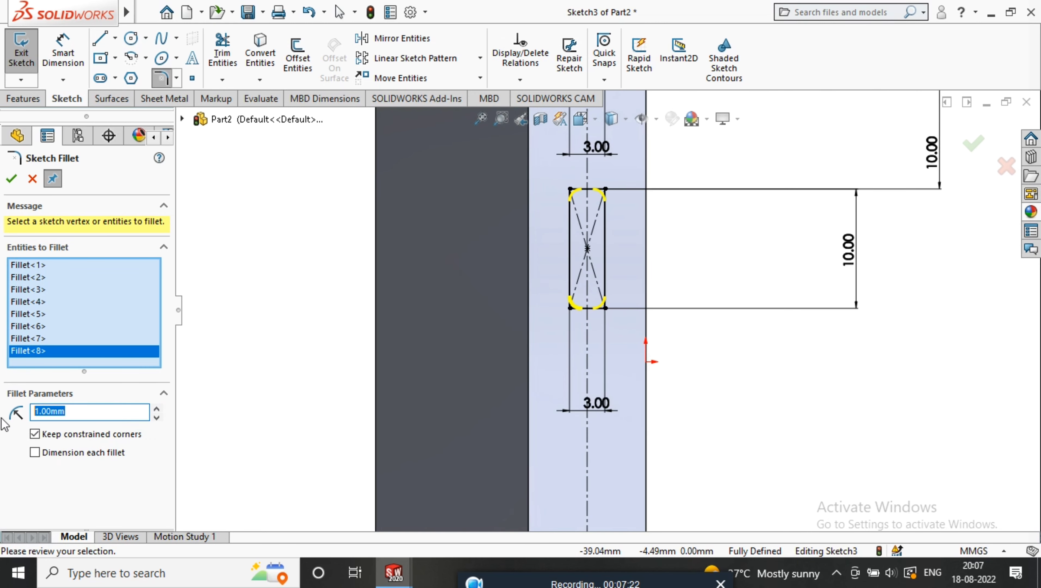
{"action": "type", "text": "1.5"}
{"action": "key", "text": "Return"}
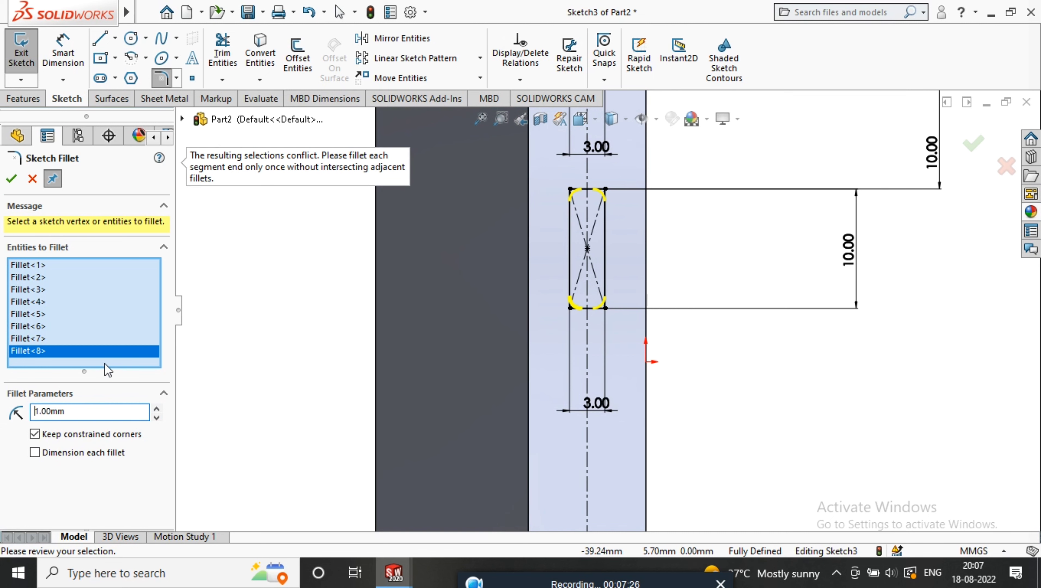
{"action": "left_click", "coordinate": [13, 176]}
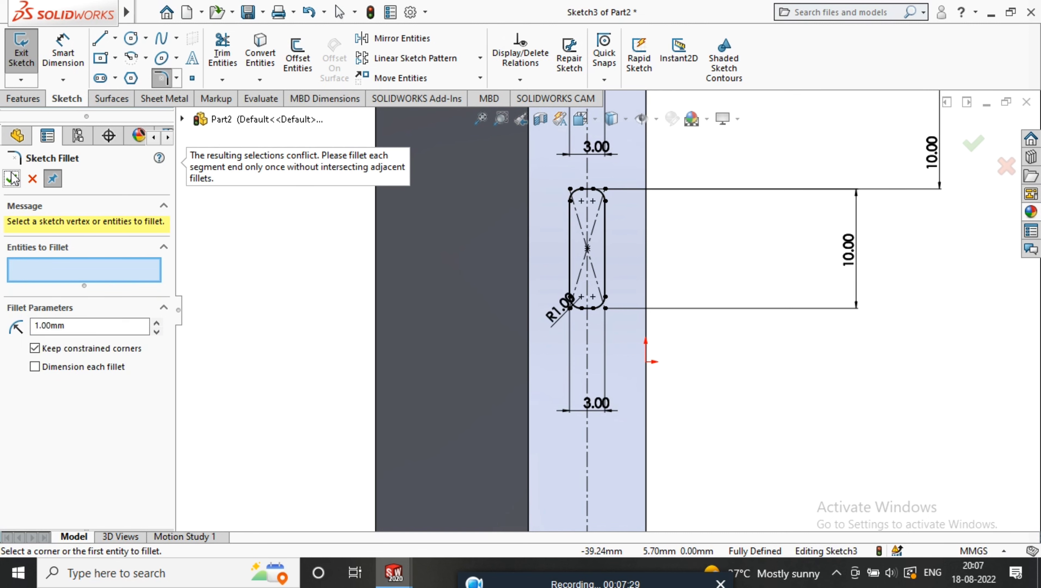
Extrude the two rounded button profiles 1 mm outward from the body's side face, merging the result.
{"action": "scroll", "coordinate": [696, 261], "scroll_direction": "up", "scroll_amount": 3}
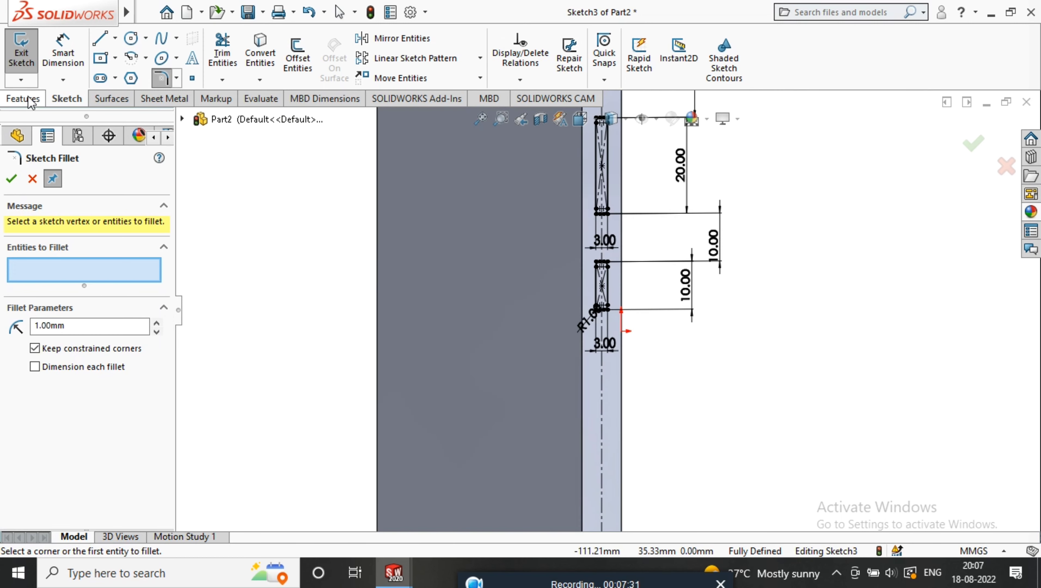
{"action": "left_click", "coordinate": [23, 98]}
{"action": "left_click", "coordinate": [12, 179]}
{"action": "left_click", "coordinate": [28, 54]}
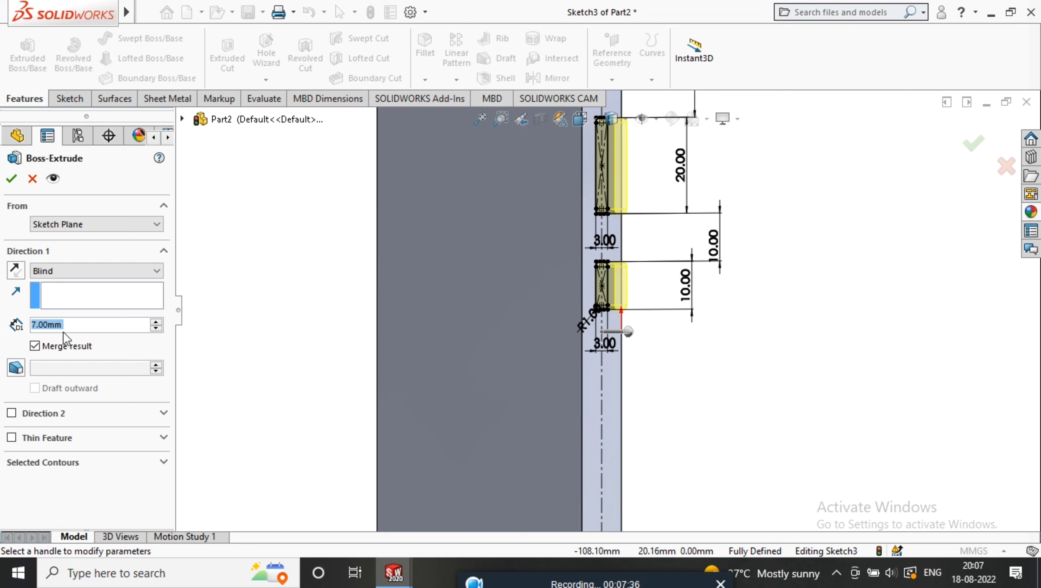
{"action": "type", "text": "1"}
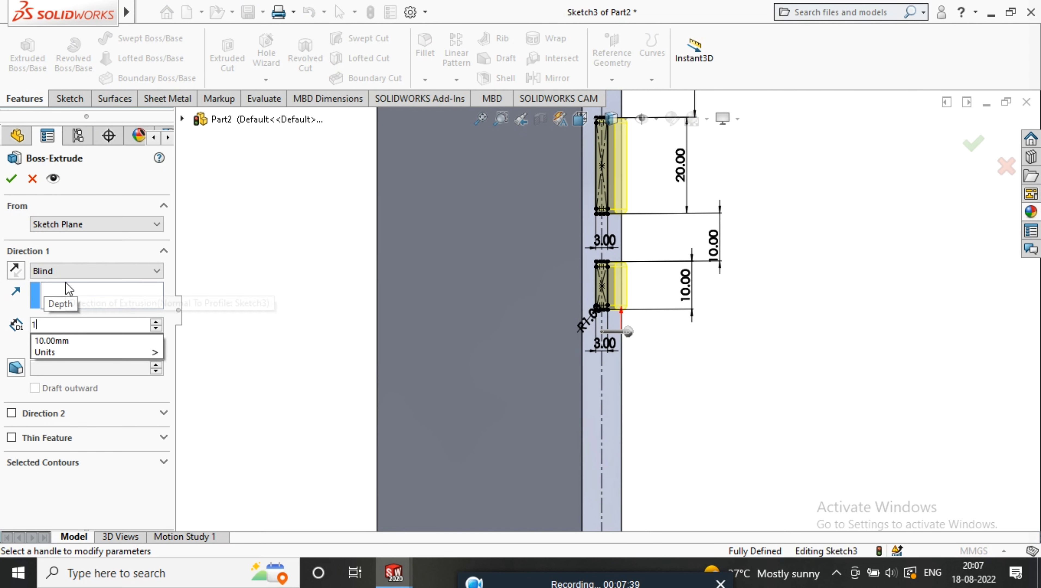
{"action": "key", "text": "Return"}
{"action": "left_click", "coordinate": [10, 179]}
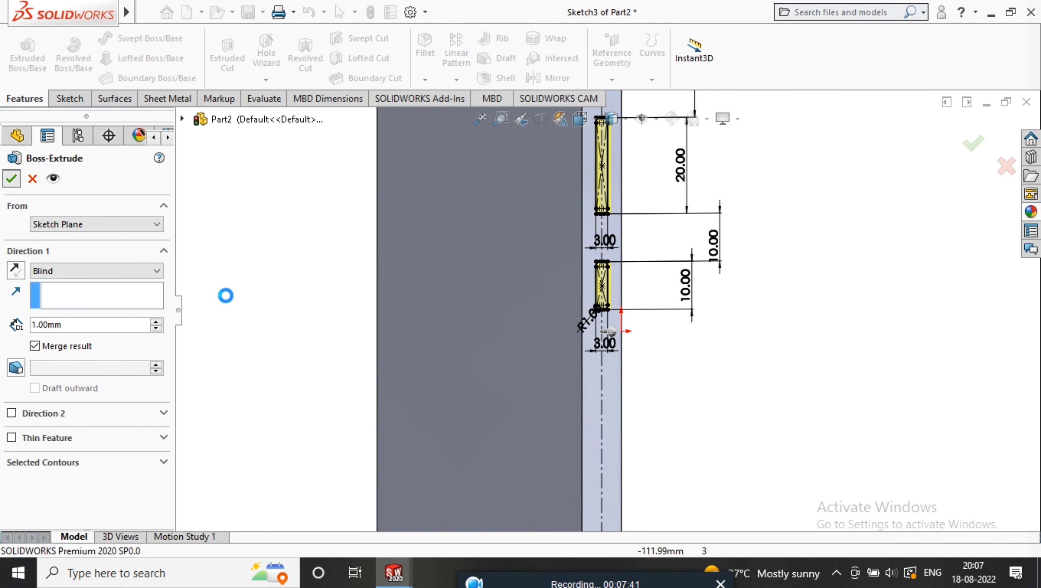
Fillet the perimeter of the phone's front face with a 1 mm radius.
{"action": "middle_click_drag", "start_coordinate": [550, 327], "coordinate": [469, 389]}
{"action": "scroll", "coordinate": [635, 273], "scroll_direction": "down", "scroll_amount": 2}
{"action": "scroll", "coordinate": [559, 230], "scroll_direction": "up", "scroll_amount": 3}
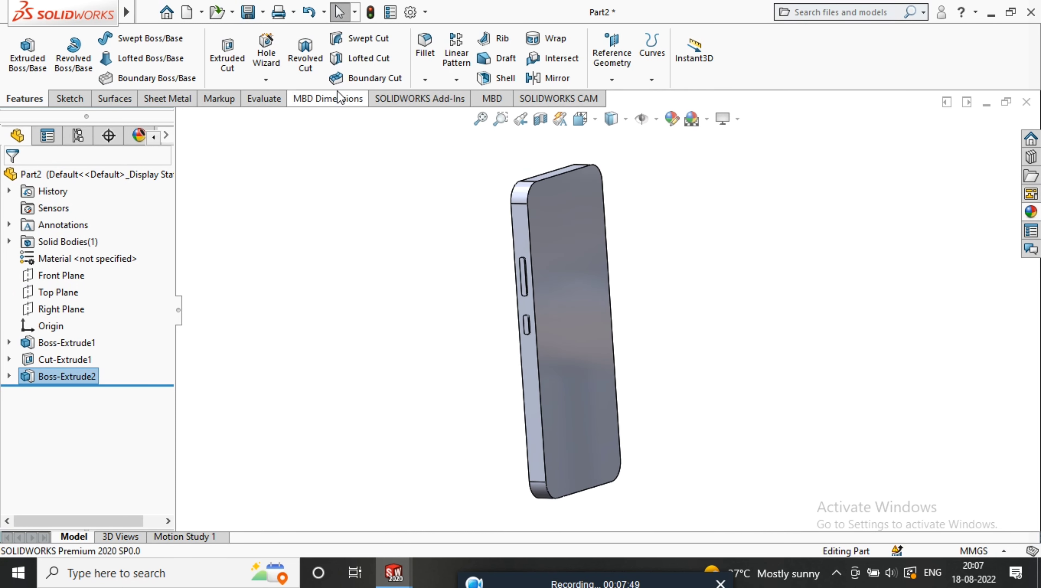
{"action": "left_click", "coordinate": [426, 53]}
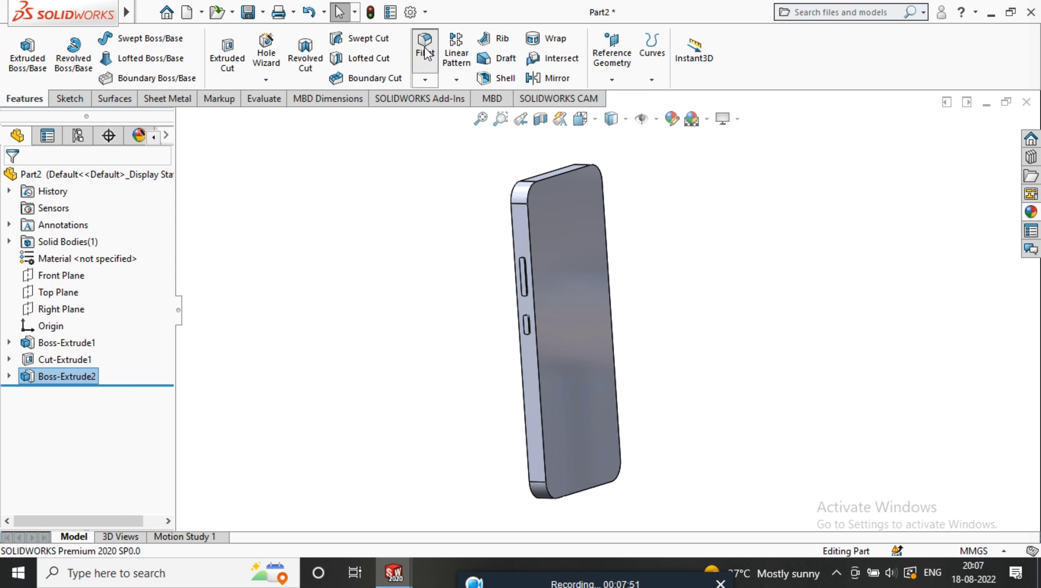
{"action": "middle_click_drag", "start_coordinate": [419, 309], "coordinate": [505, 284]}
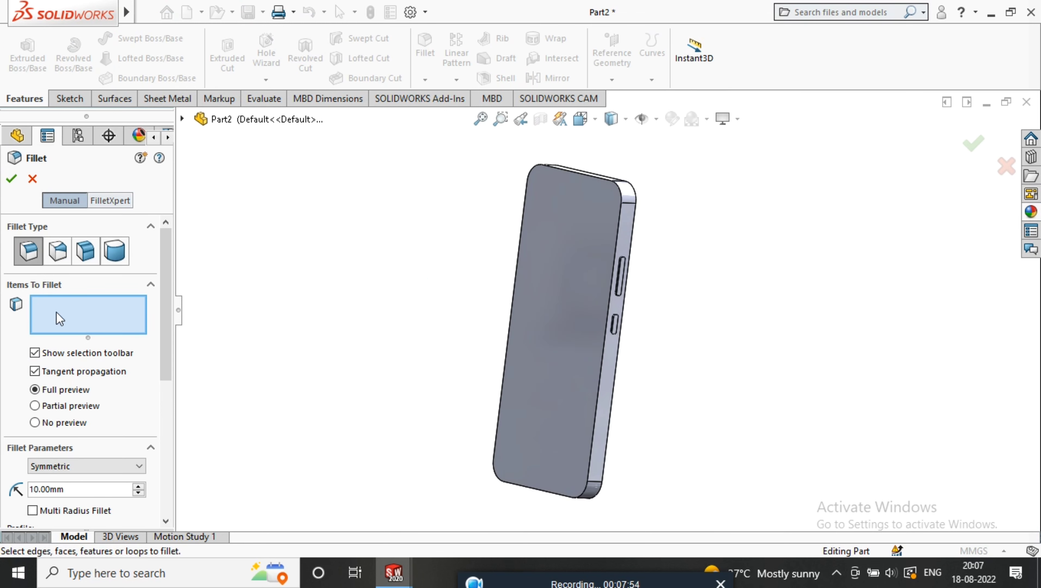
{"action": "left_click", "coordinate": [72, 492]}
{"action": "type", "text": "1"}
{"action": "left_click", "coordinate": [561, 334]}
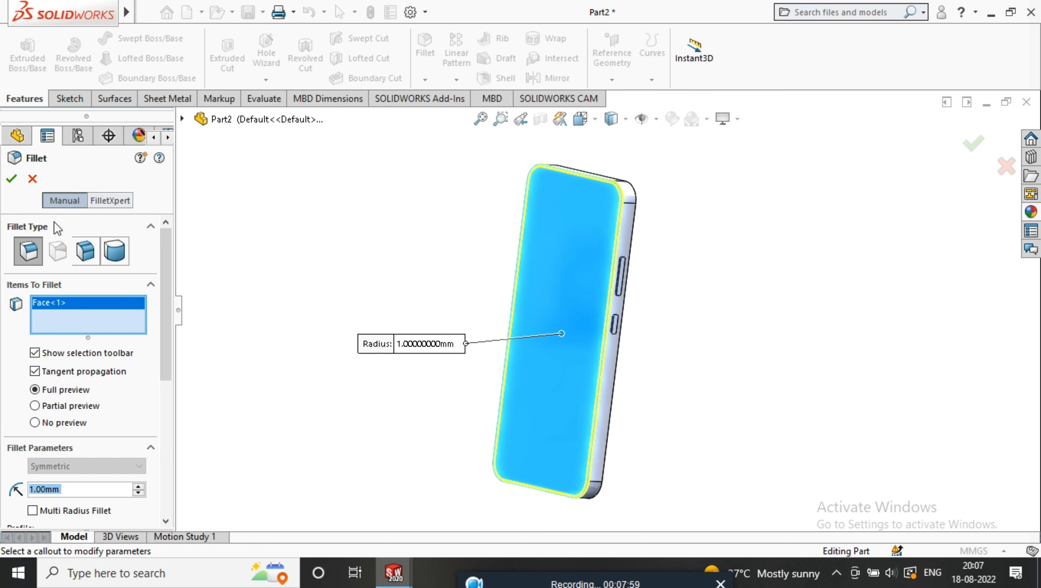
{"action": "left_click", "coordinate": [11, 179]}
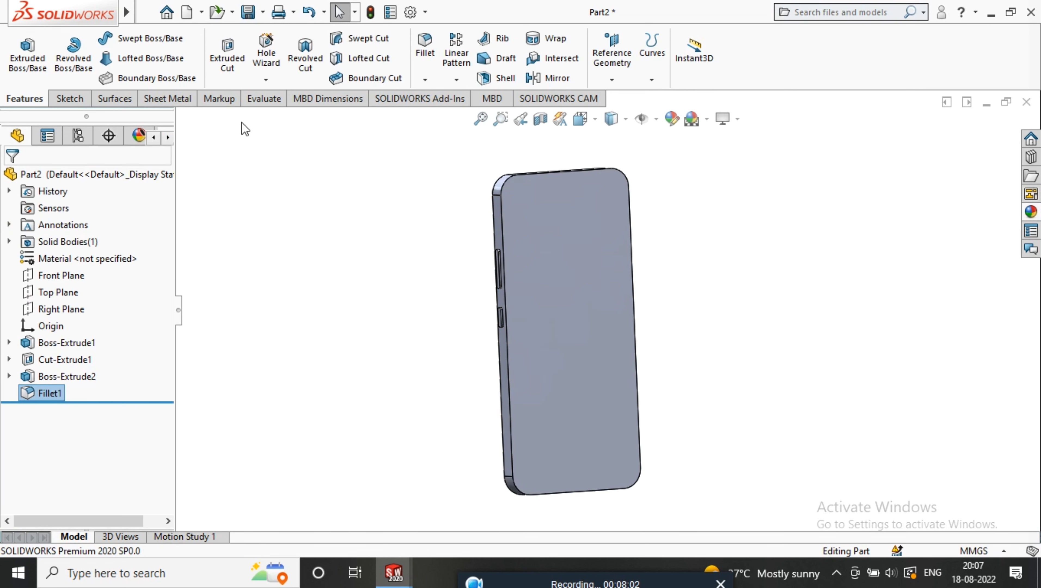
Fillet the perimeter of the phone's back face with a 5 mm radius.
{"action": "left_click", "coordinate": [423, 68]}
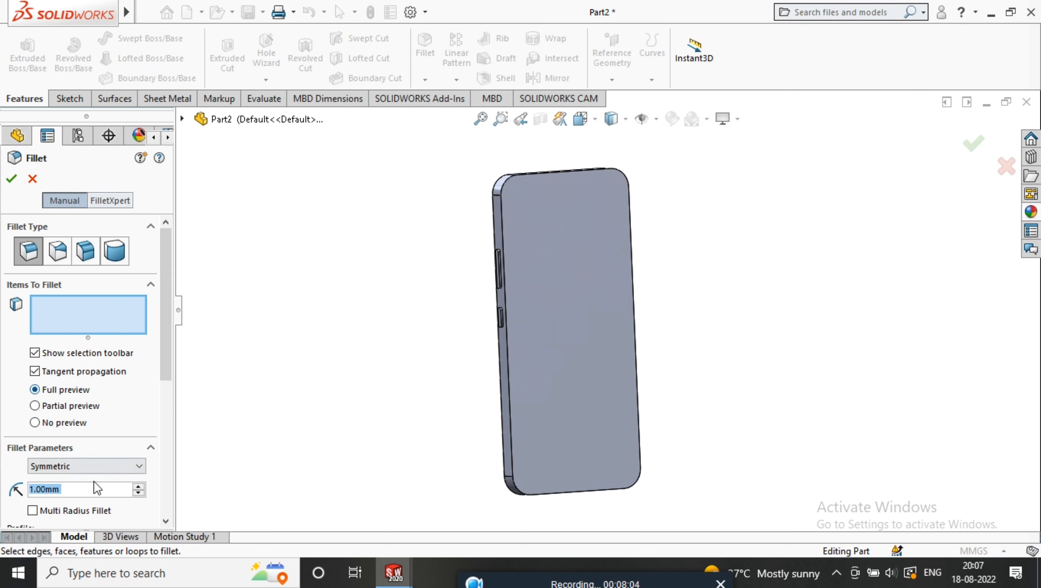
{"action": "type", "text": "5"}
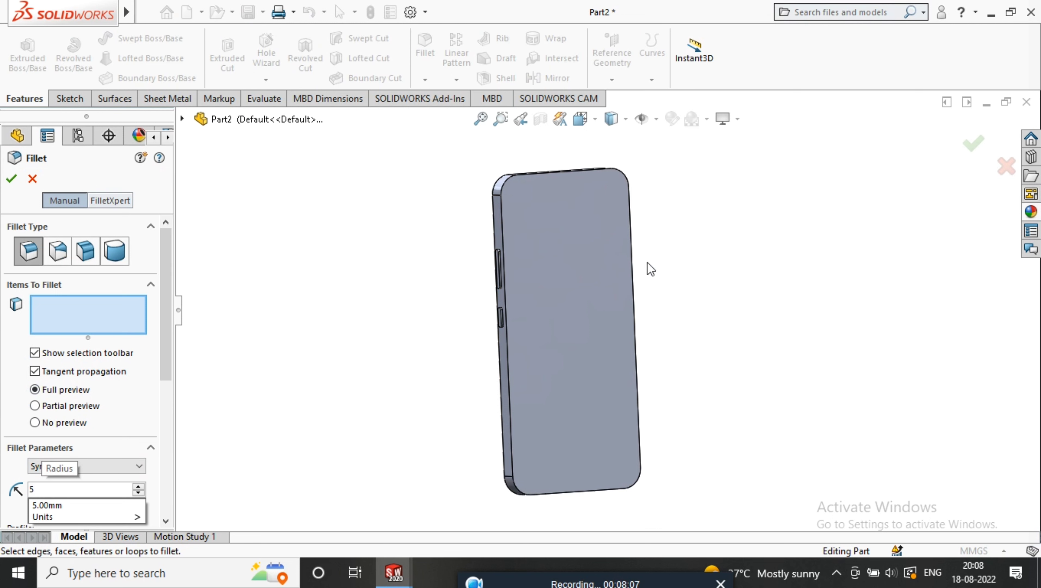
{"action": "key", "text": "Return"}
{"action": "left_click", "coordinate": [600, 284]}
{"action": "middle_click_drag", "start_coordinate": [599, 288], "coordinate": [629, 283]}
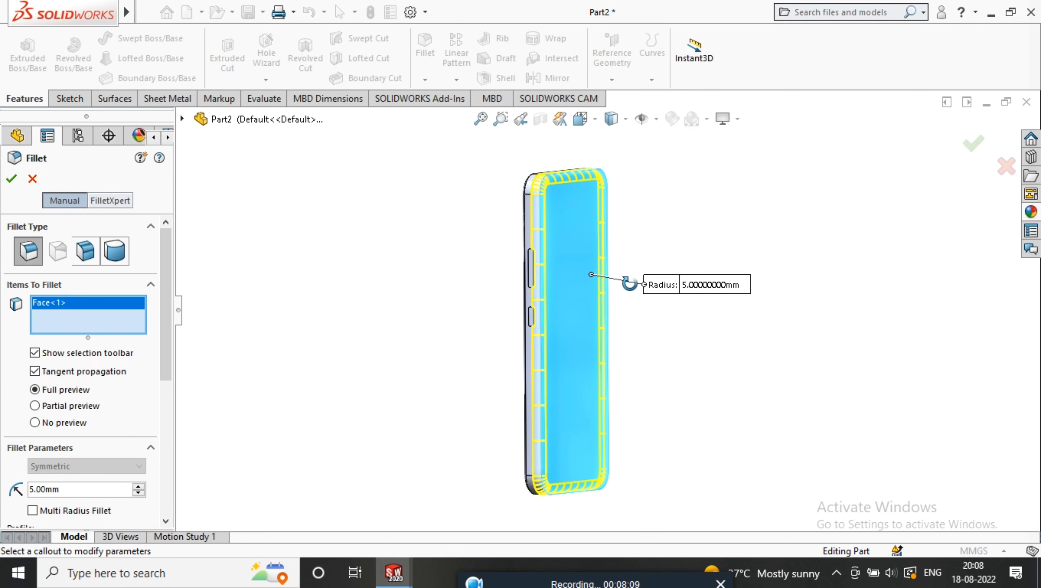
{"action": "left_click", "coordinate": [12, 177]}
Sketch a corner rectangle about 106 mm tall on the phone's back face, ending near the face's lower rounded corner.
{"action": "scroll", "coordinate": [535, 255], "scroll_direction": "down", "scroll_amount": 6}
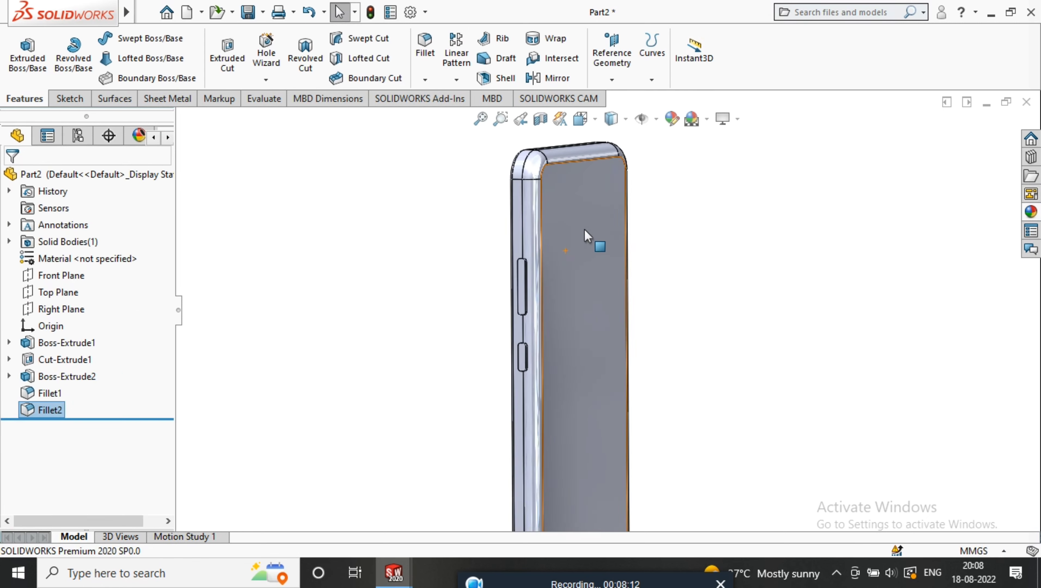
{"action": "middle_click_drag", "start_coordinate": [530, 251], "coordinate": [627, 239]}
{"action": "scroll", "coordinate": [653, 278], "scroll_direction": "up", "scroll_amount": 4}
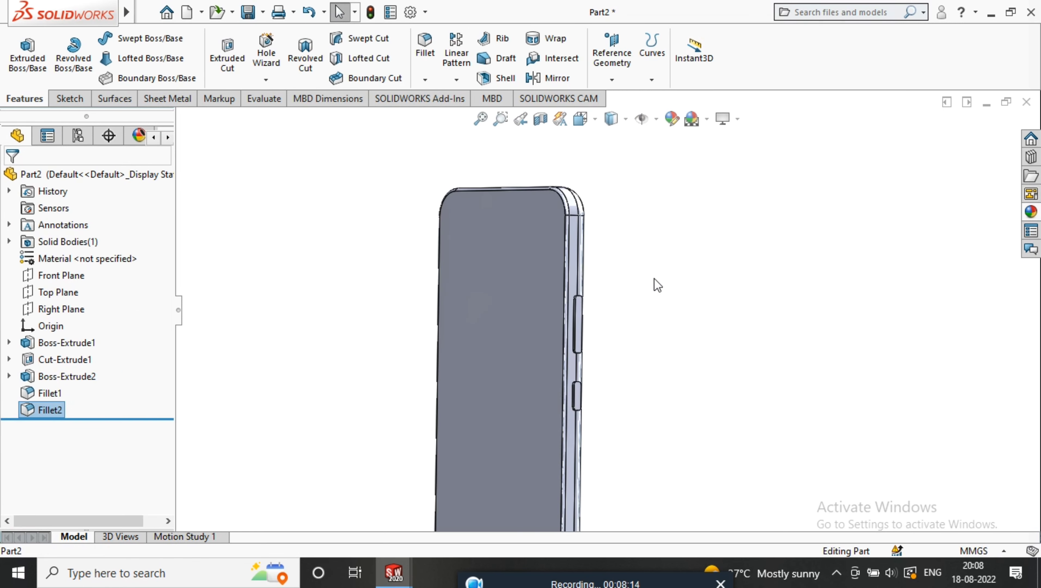
{"action": "middle_click_drag", "start_coordinate": [652, 279], "coordinate": [654, 239]}
{"action": "scroll", "coordinate": [665, 260], "scroll_direction": "up", "scroll_amount": 4}
{"action": "middle_click_drag", "start_coordinate": [709, 290], "coordinate": [580, 464]}
{"action": "scroll", "coordinate": [581, 464], "scroll_direction": "down", "scroll_amount": 2}
{"action": "mouse_move", "coordinate": [622, 341]}
{"action": "middle_mouse_down"}
{"action": "mouse_move", "coordinate": [652, 358]}
{"action": "mouse_move", "coordinate": [510, 346]}
{"action": "middle_mouse_up"}
{"action": "left_click", "coordinate": [511, 346]}
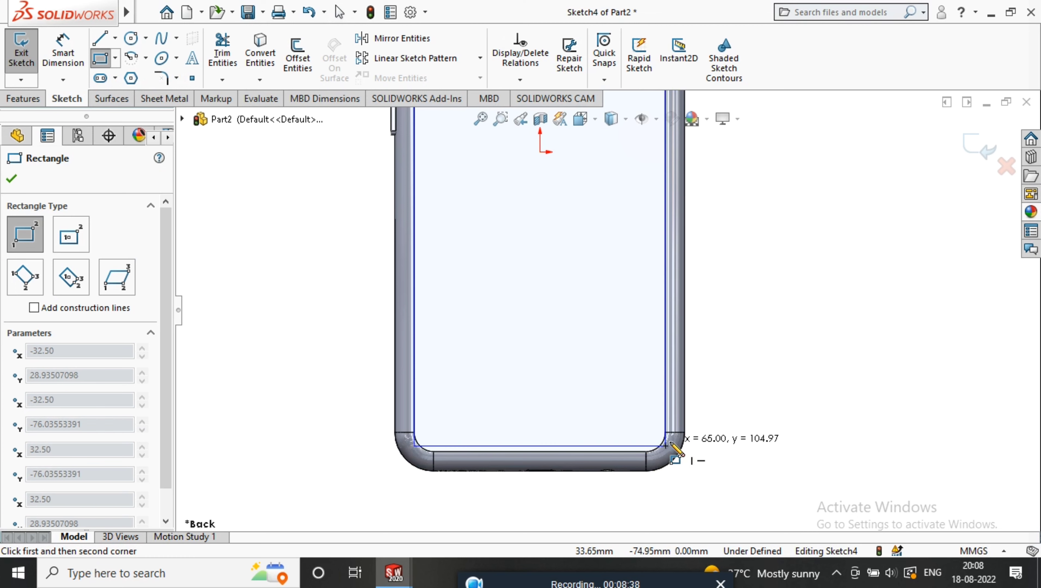
{"action": "scroll", "coordinate": [673, 446], "scroll_direction": "down", "scroll_amount": 5}
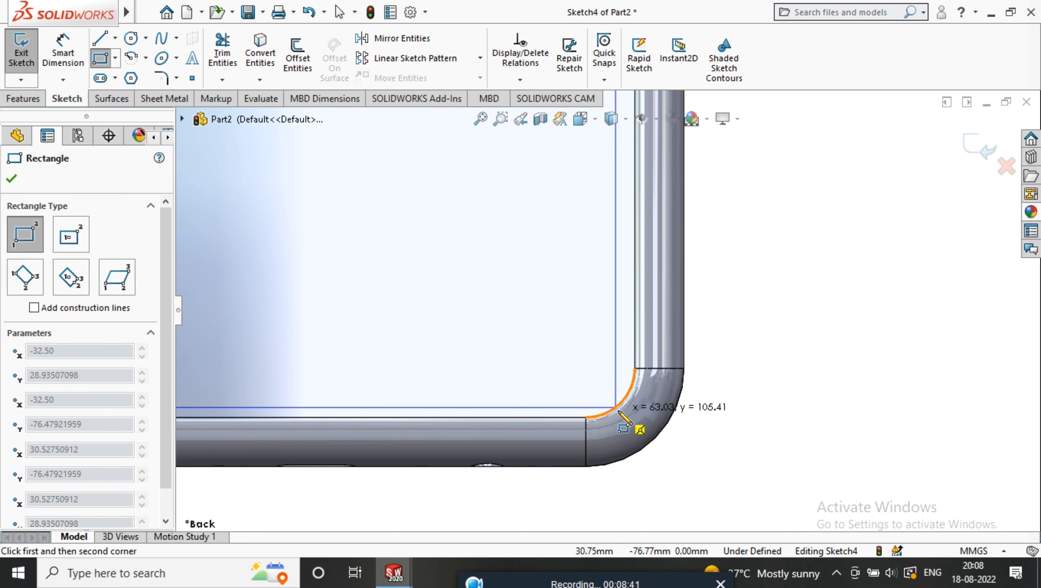
{"action": "left_click", "coordinate": [644, 420]}
{"action": "scroll", "coordinate": [658, 411], "scroll_direction": "down", "scroll_amount": 4}
{"action": "key", "text": "Escape"}
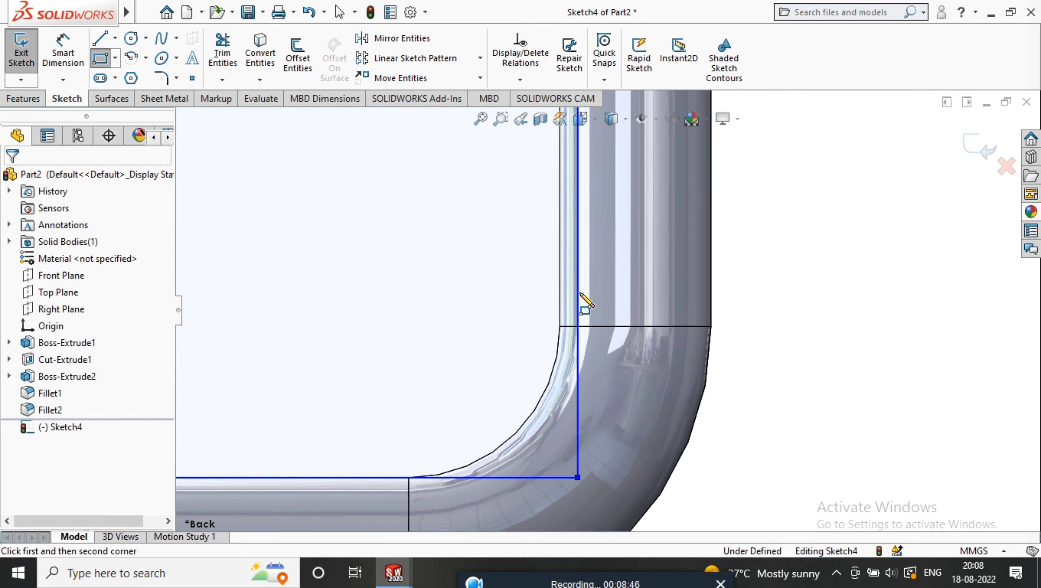
Make the rectangle's right side collinear with the back face's straight right edge.
{"action": "left_click", "coordinate": [561, 304]}
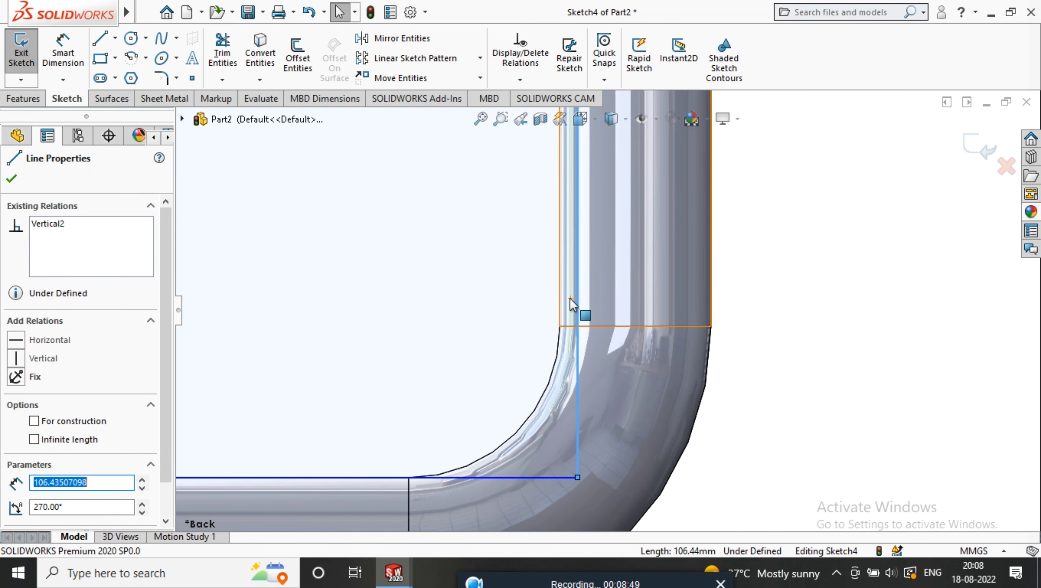
{"action": "left_click", "coordinate": [561, 299], "text": "ctrl"}
{"action": "left_click", "coordinate": [28, 426]}
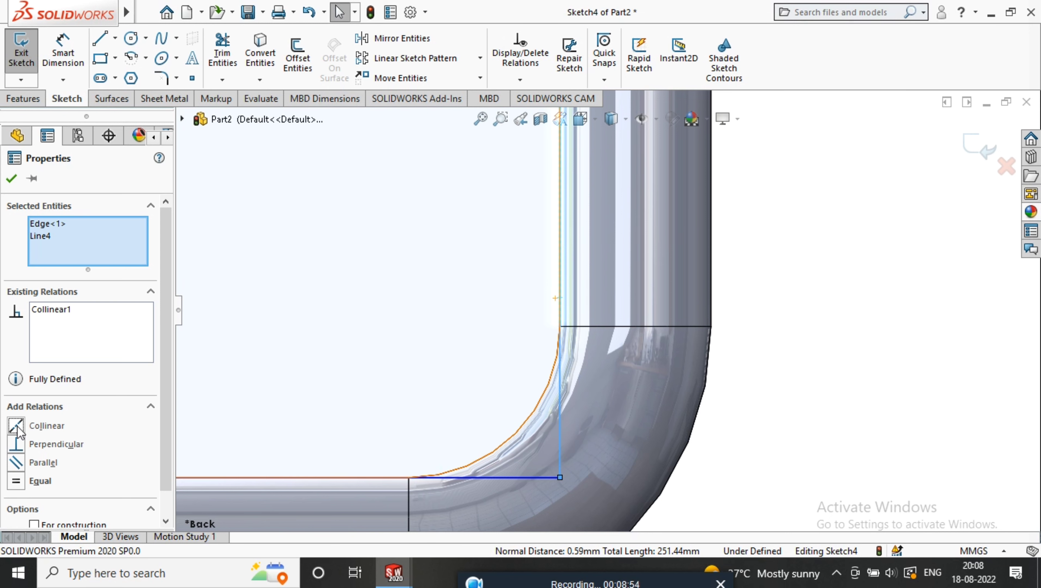
{"action": "scroll", "coordinate": [569, 411], "scroll_direction": "up", "scroll_amount": 4}
{"action": "key", "text": "Escape"}
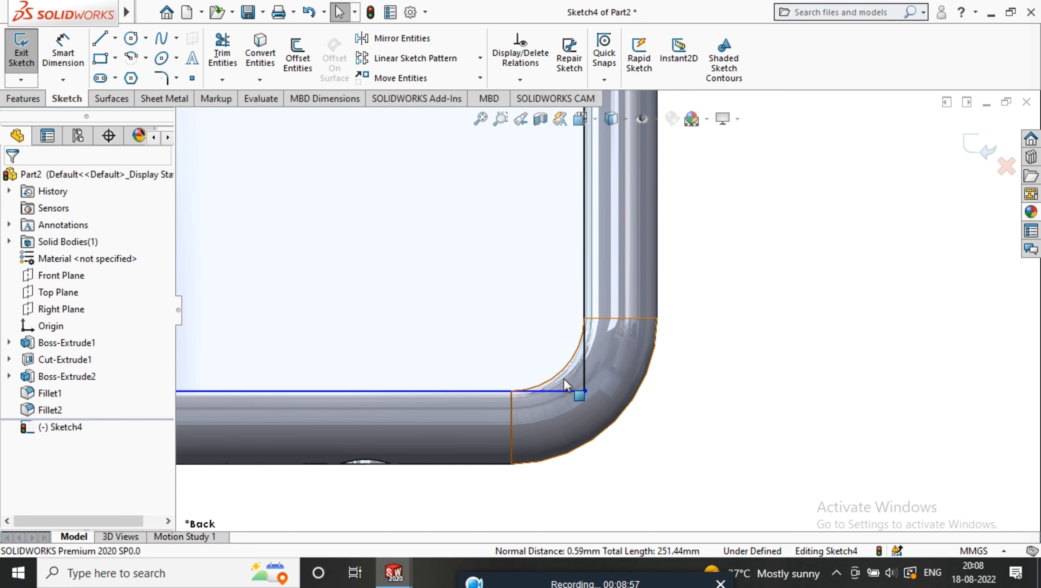
Measure the radius of the back face's rounded lower corner edge.
{"action": "left_click", "coordinate": [62, 52]}
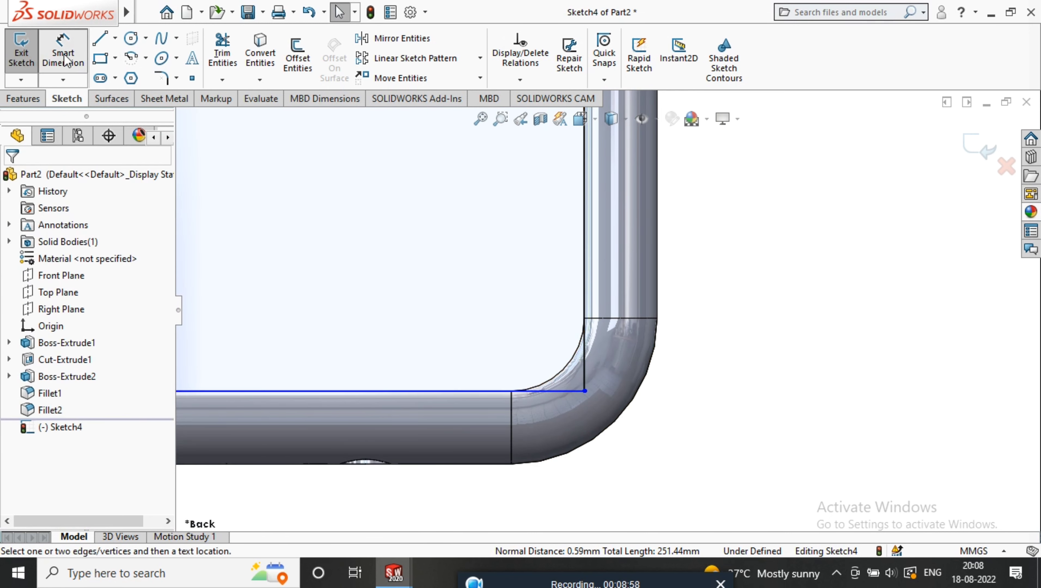
{"action": "left_click", "coordinate": [562, 370]}
{"action": "key", "text": "Escape"}
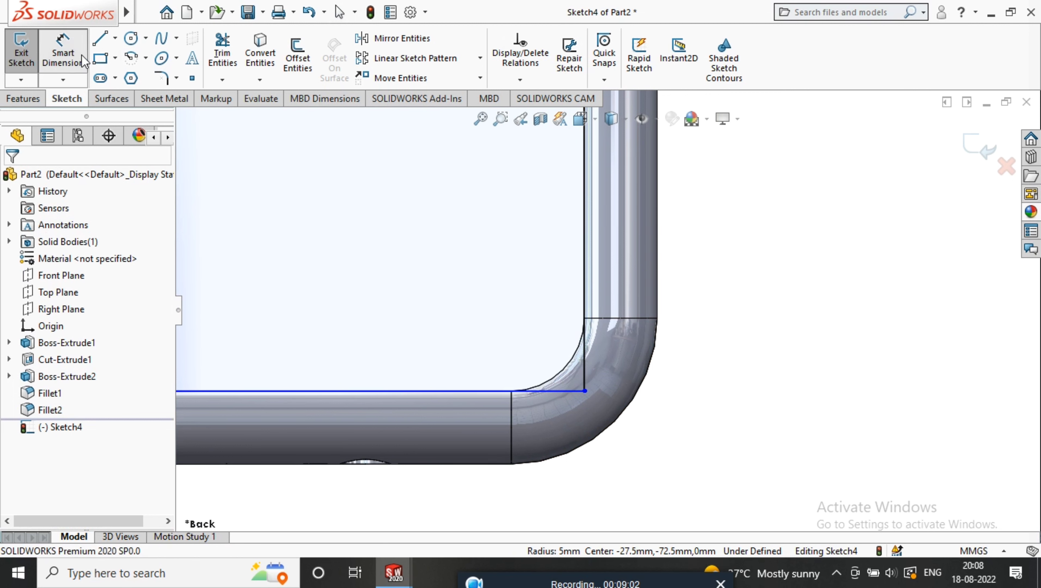
Round both lower corners of the back-face rectangle with 5 mm sketch fillets.
{"action": "left_click", "coordinate": [161, 78]}
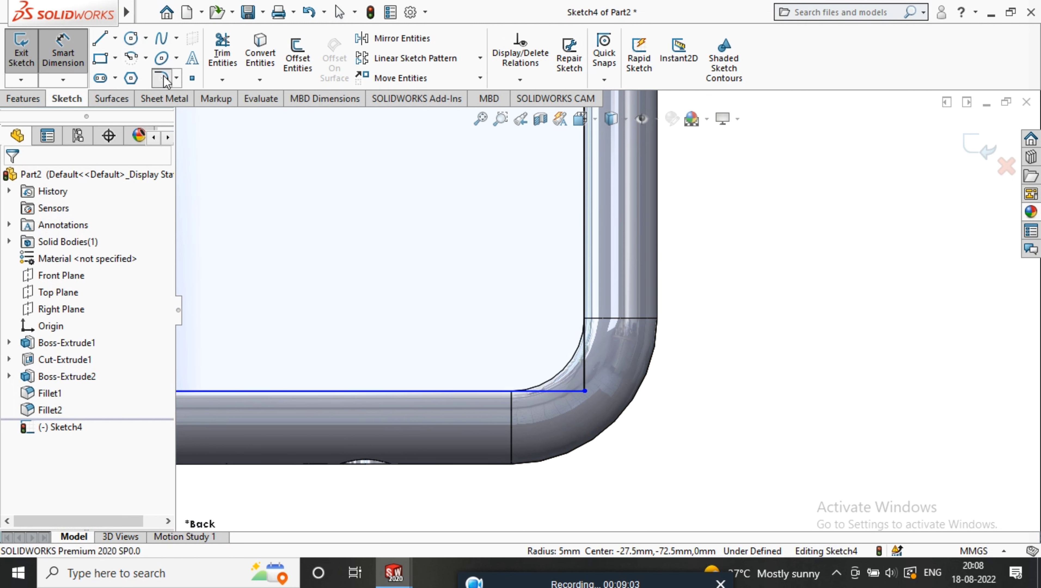
{"action": "left_click", "coordinate": [585, 390]}
{"action": "double_click", "coordinate": [82, 325]}
{"action": "type", "text": "5"}
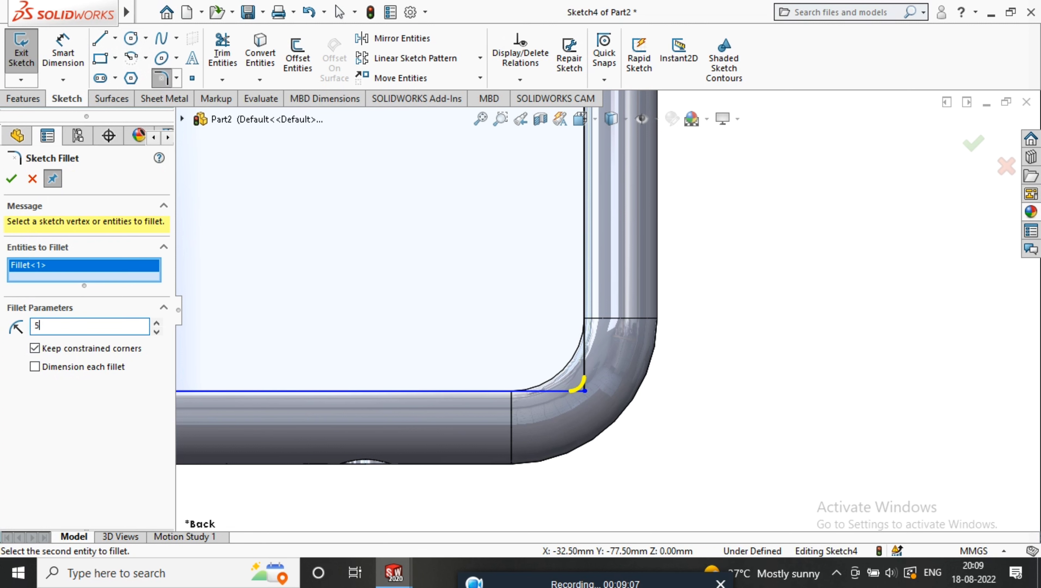
{"action": "key", "text": "Return"}
{"action": "scroll", "coordinate": [572, 388], "scroll_direction": "up", "scroll_amount": 5}
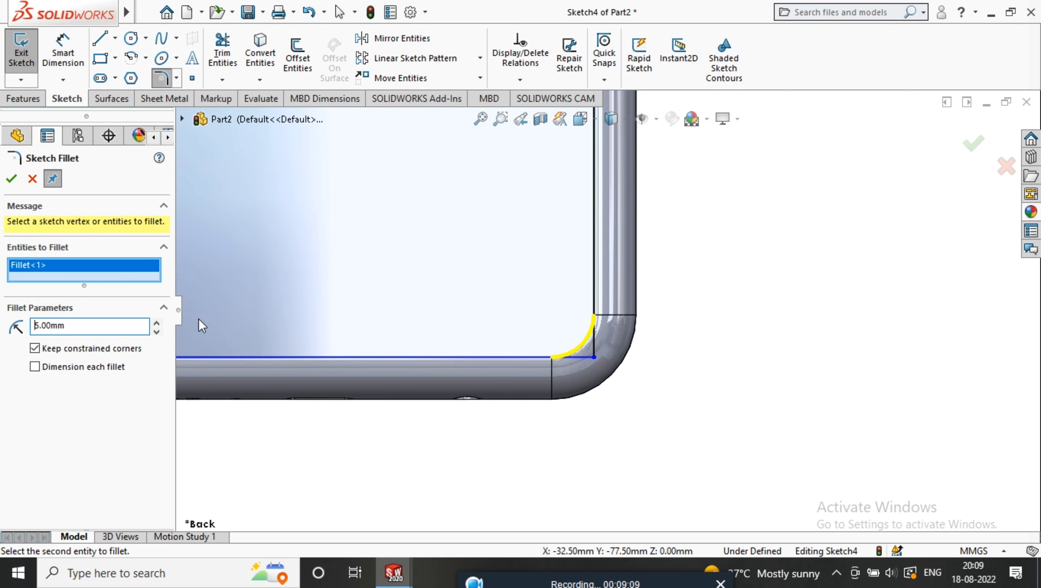
{"action": "scroll", "coordinate": [498, 373], "scroll_direction": "down", "scroll_amount": 5}
{"action": "left_click", "coordinate": [497, 370]}
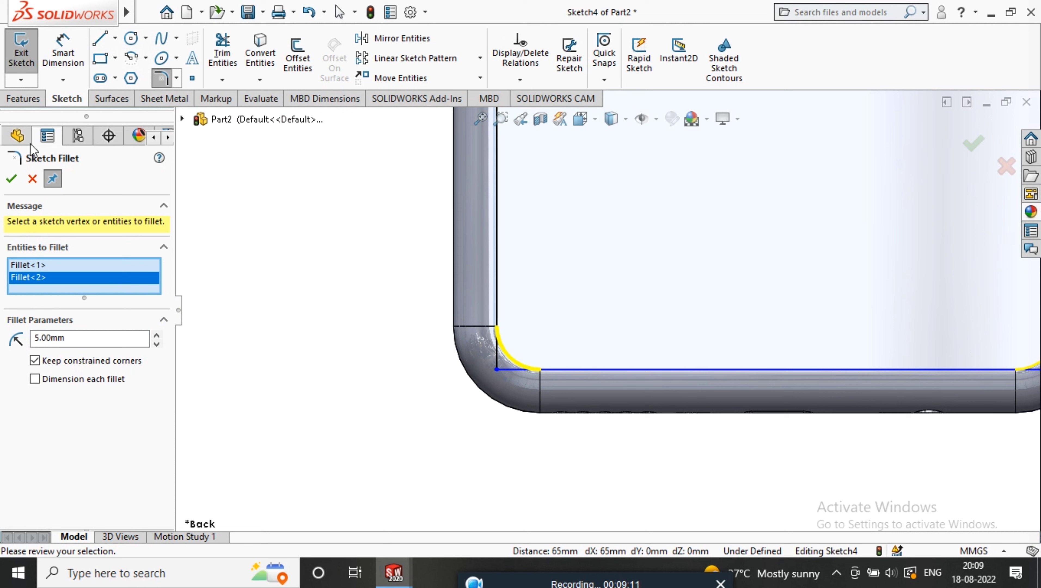
{"action": "left_click", "coordinate": [12, 179]}
{"action": "scroll", "coordinate": [572, 459], "scroll_direction": "up", "scroll_amount": 5}
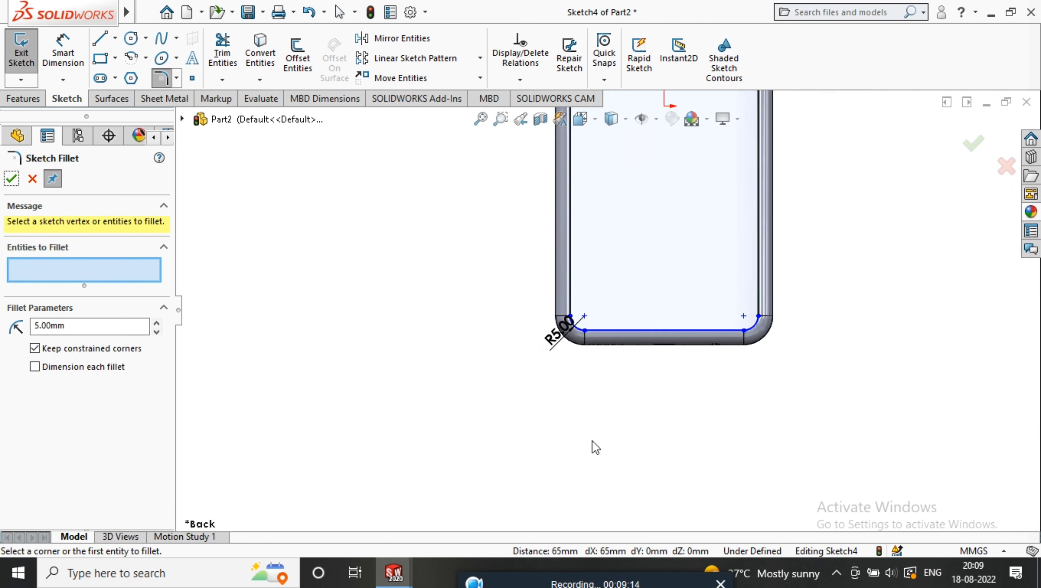
Dimension the straight right side of the back-face rectangle to 100 mm.
{"action": "middle_click_drag", "start_coordinate": [674, 179], "coordinate": [739, 203]}
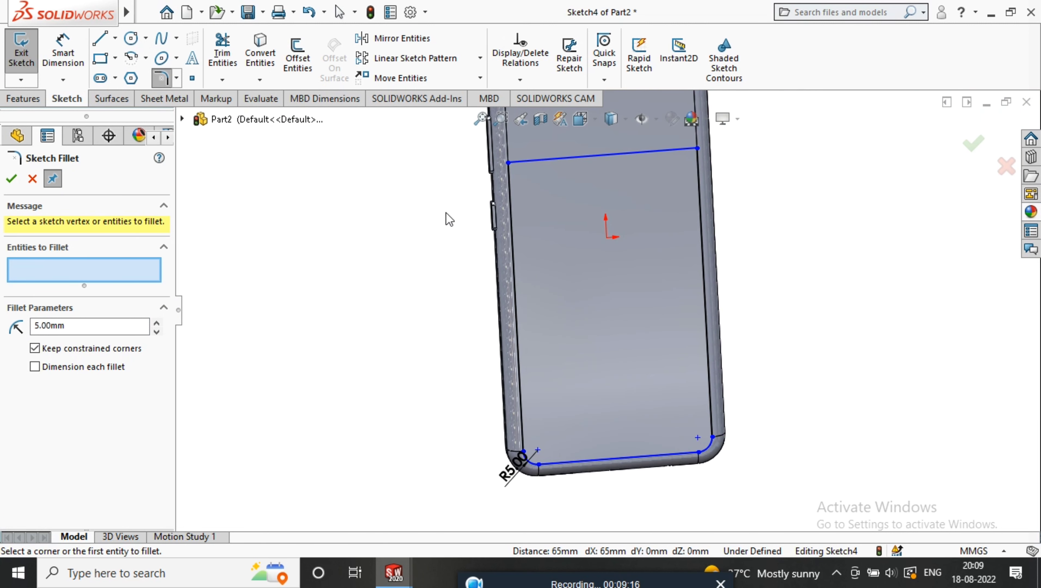
{"action": "scroll", "coordinate": [460, 289], "scroll_direction": "up", "scroll_amount": 3}
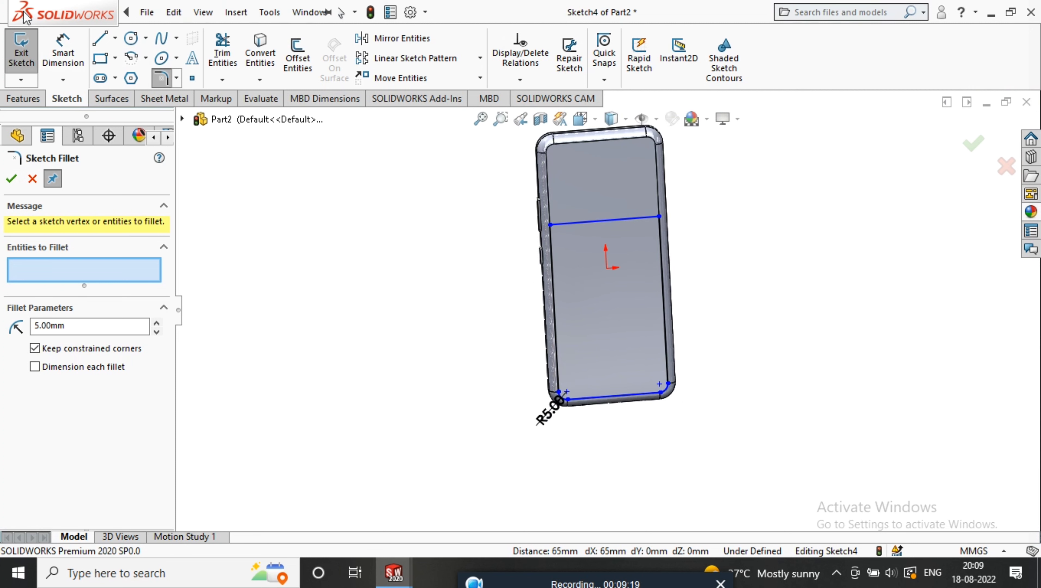
{"action": "left_click", "coordinate": [62, 48]}
{"action": "left_click", "coordinate": [663, 272]}
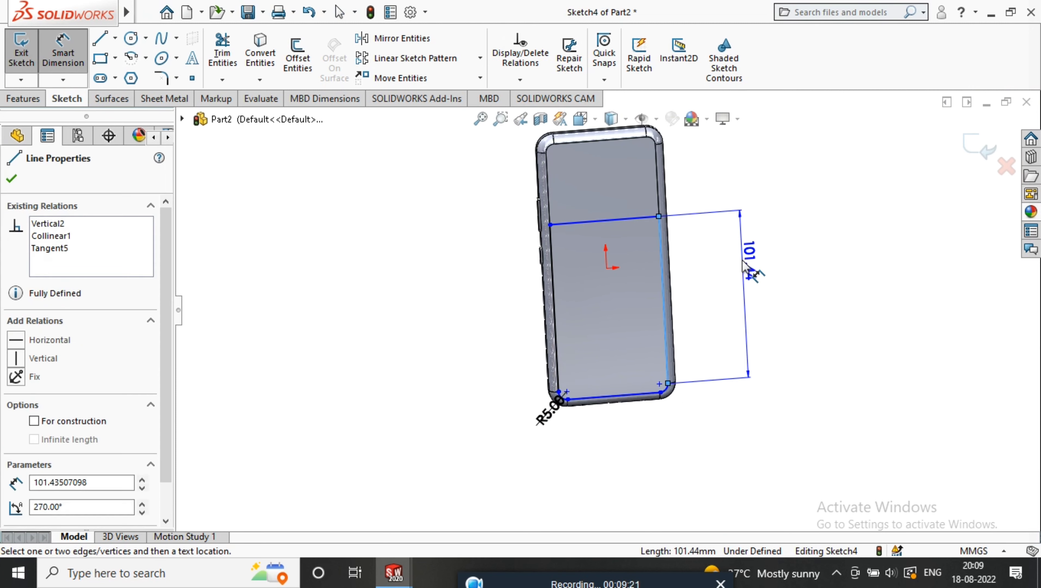
{"action": "left_click", "coordinate": [779, 290]}
{"action": "type", "text": "100"}
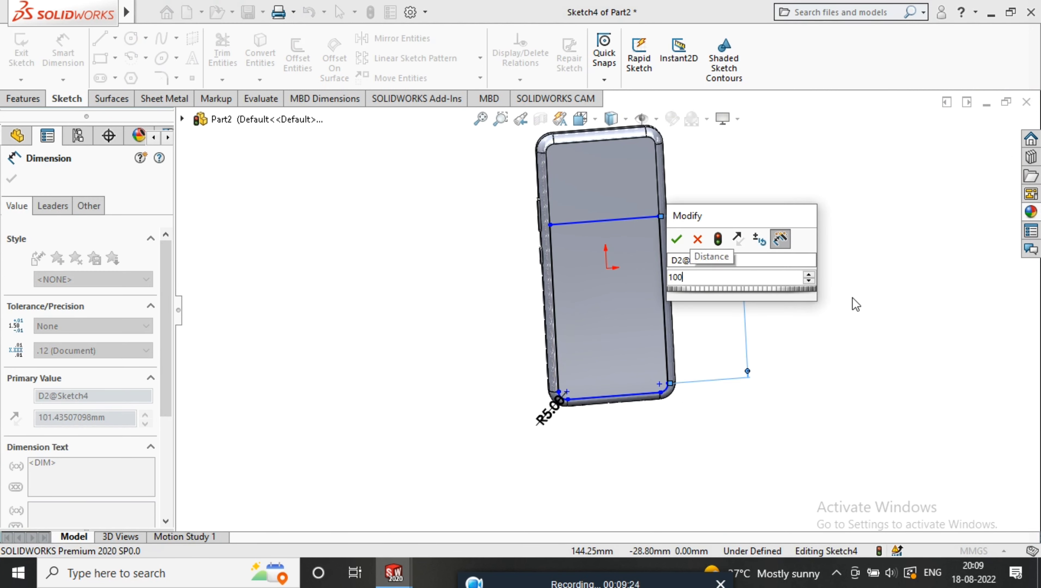
{"action": "key", "text": "Return"}
{"action": "middle_click_drag", "start_coordinate": [808, 262], "coordinate": [772, 185]}
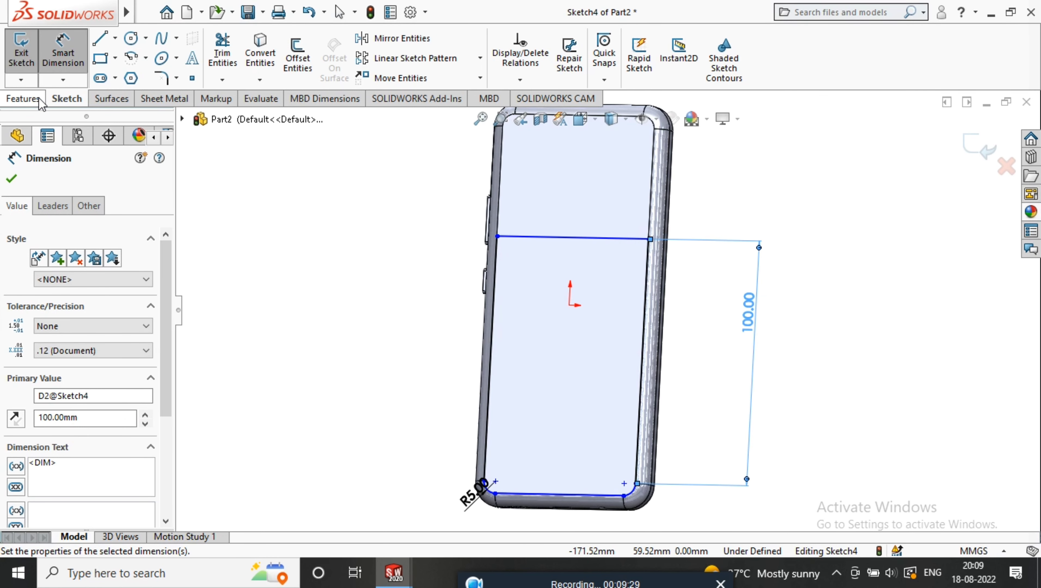
{"action": "left_click", "coordinate": [12, 179]}
Extrude the rounded rectangle on the back face as a boss with a blind depth of 0.001 mm.
{"action": "left_click", "coordinate": [23, 98]}
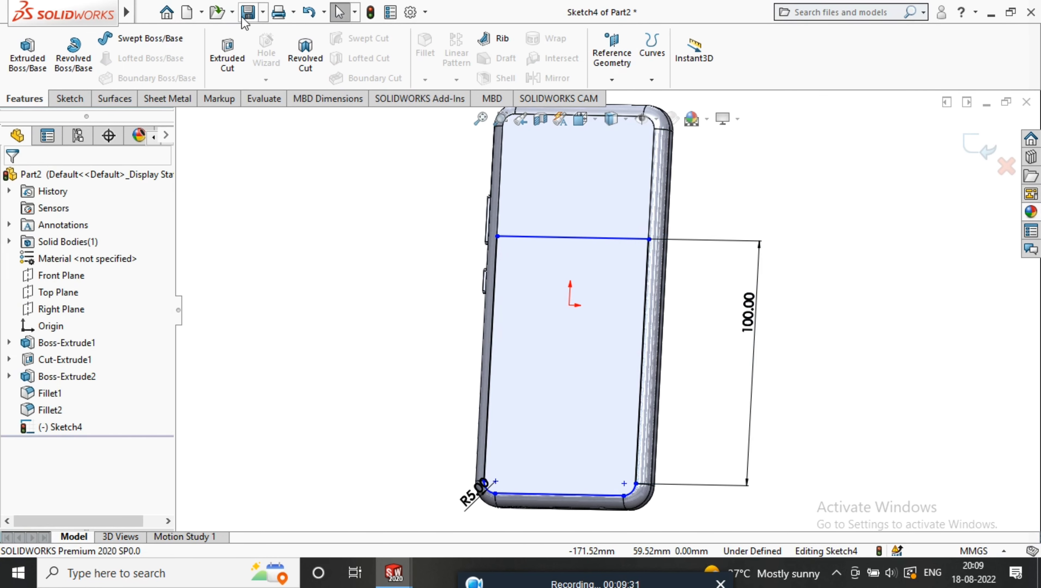
{"action": "left_click", "coordinate": [15, 66]}
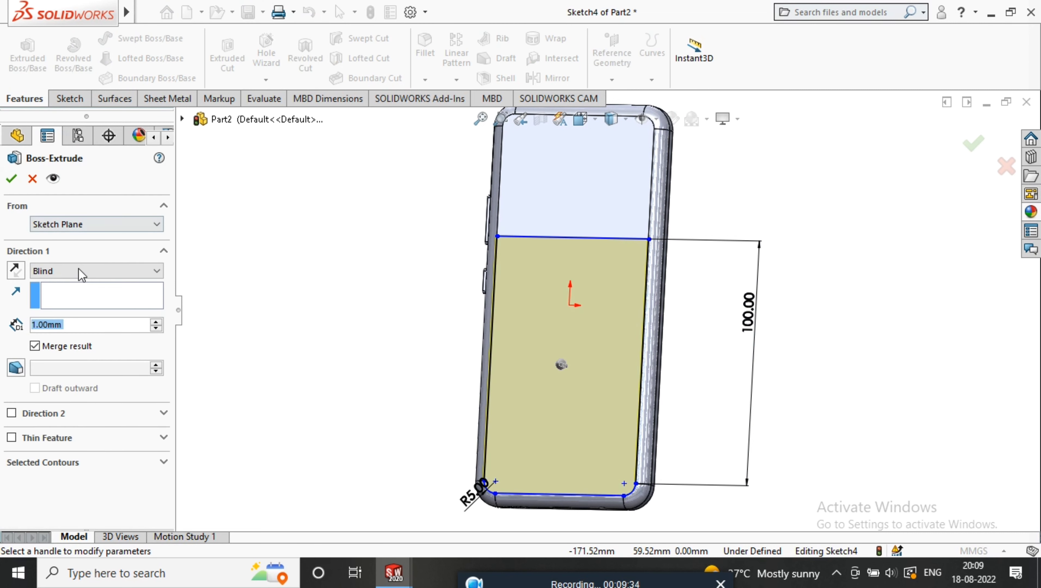
{"action": "type", "text": ".001"}
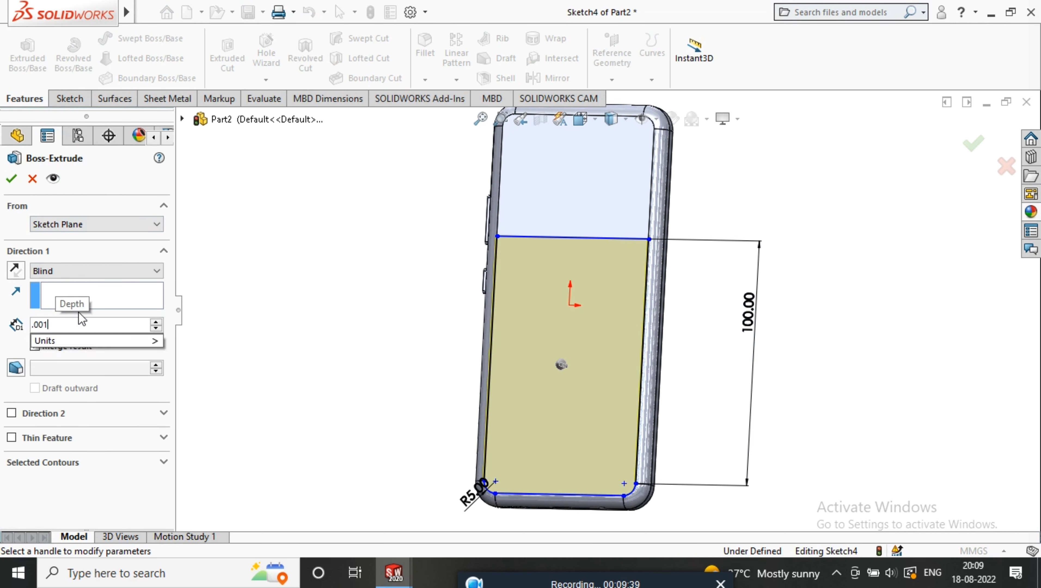
{"action": "key", "text": "Return"}
Dimension the center rectangle on the phone's front face to 160 mm high and 65 mm wide.
{"action": "middle_click_drag", "start_coordinate": [890, 268], "coordinate": [807, 254]}
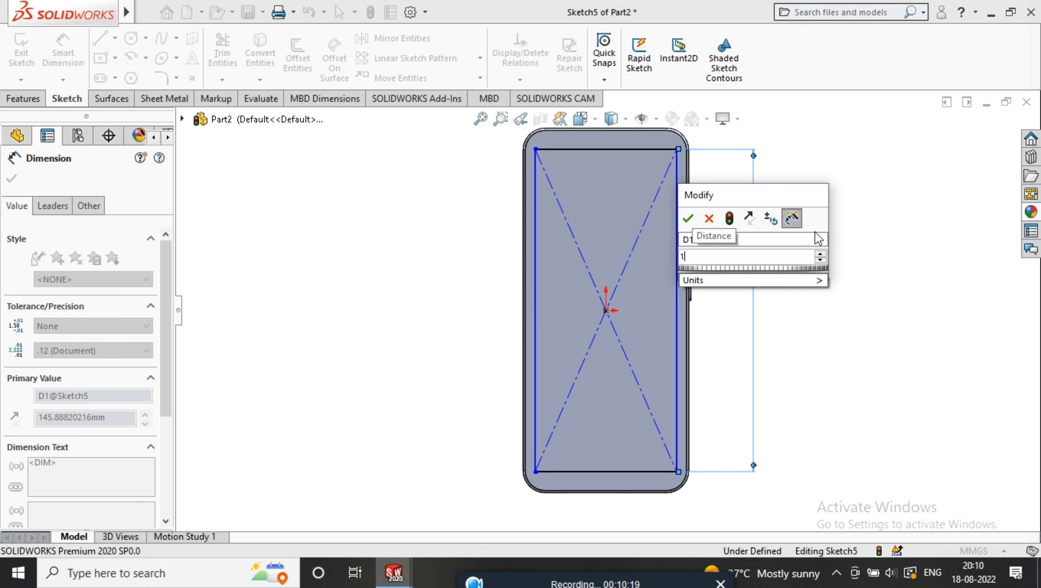
{"action": "type", "text": "160"}
{"action": "key", "text": "Return"}
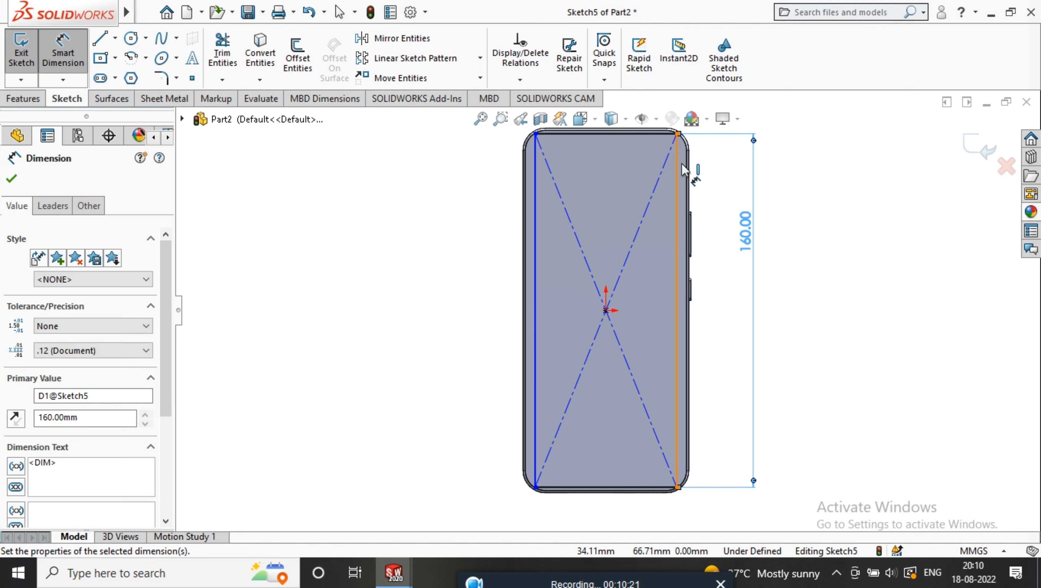
{"action": "scroll", "coordinate": [657, 205], "scroll_direction": "down", "scroll_amount": 3}
{"action": "left_click", "coordinate": [658, 218]}
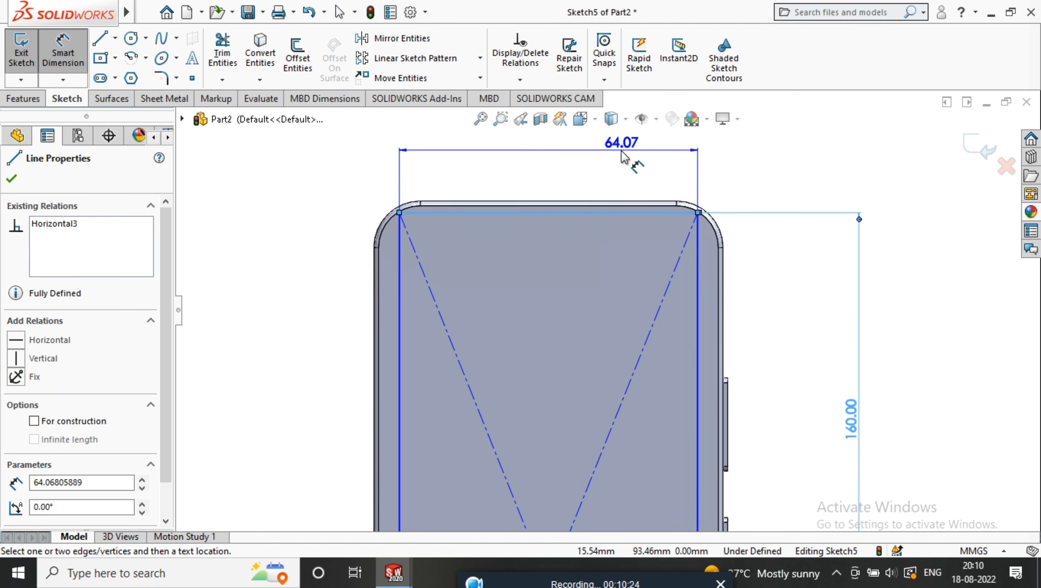
{"action": "left_click", "coordinate": [607, 167]}
{"action": "type", "text": "65"}
{"action": "key", "text": "Return"}
Round all four corners of the front-face rectangle with 5 mm sketch fillets.
{"action": "scroll", "coordinate": [577, 156], "scroll_direction": "down", "scroll_amount": 2}
{"action": "left_click", "coordinate": [162, 77]}
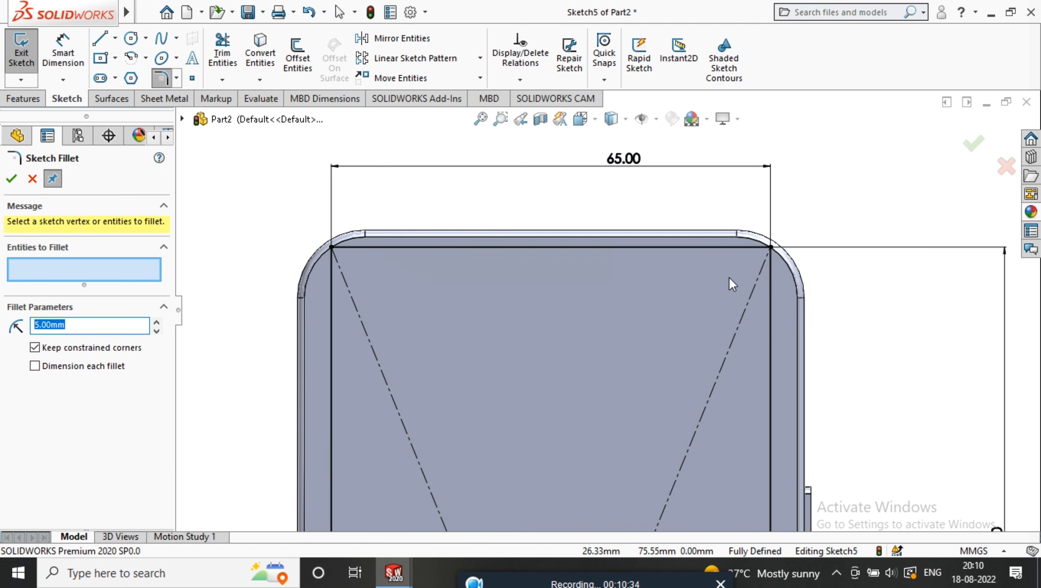
{"action": "left_click", "coordinate": [770, 247]}
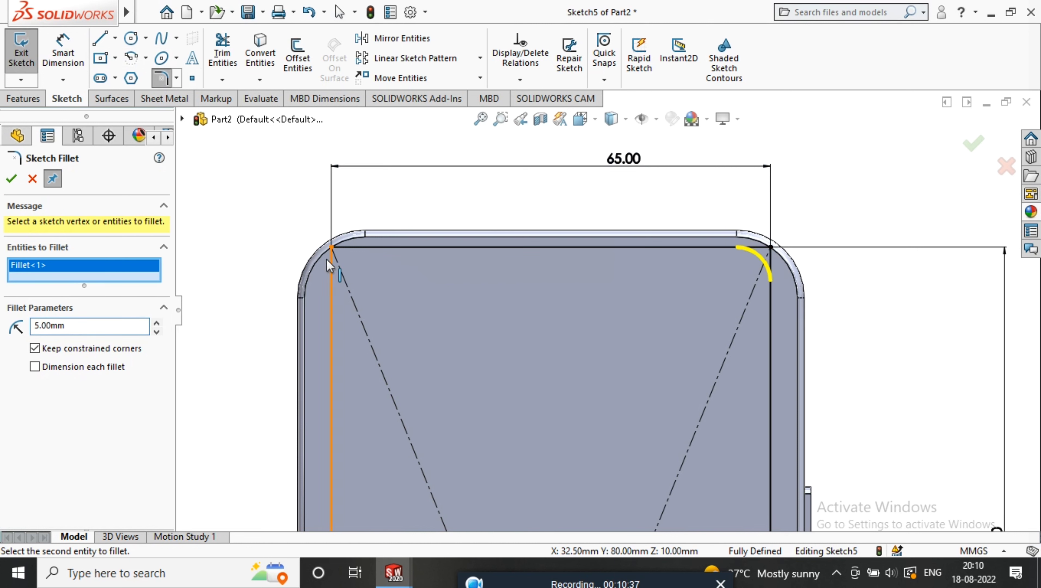
{"action": "left_click", "coordinate": [332, 247]}
{"action": "scroll", "coordinate": [630, 339], "scroll_direction": "up", "scroll_amount": 5}
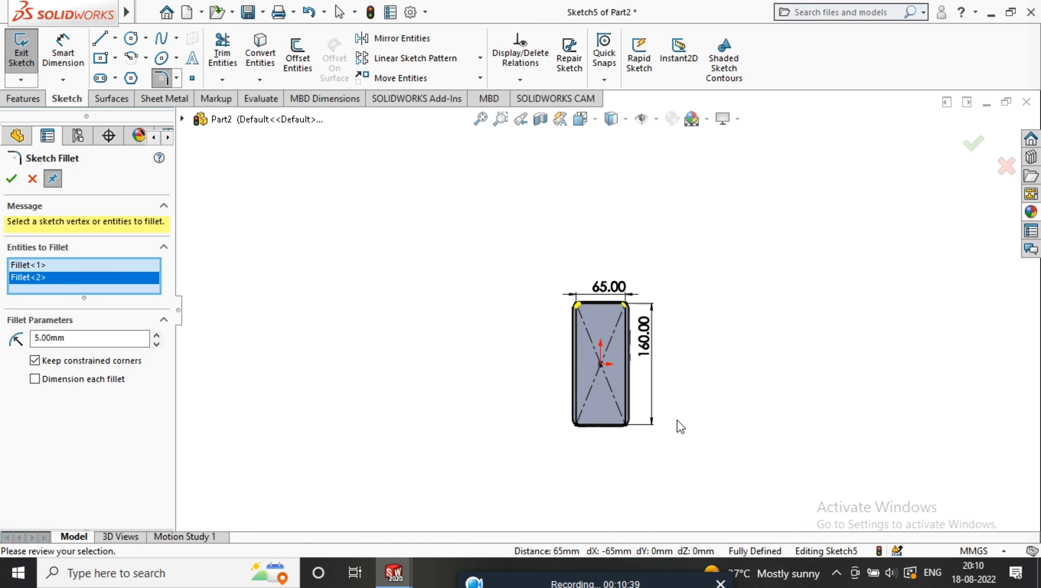
{"action": "left_click", "coordinate": [551, 443]}
{"action": "left_click", "coordinate": [655, 443]}
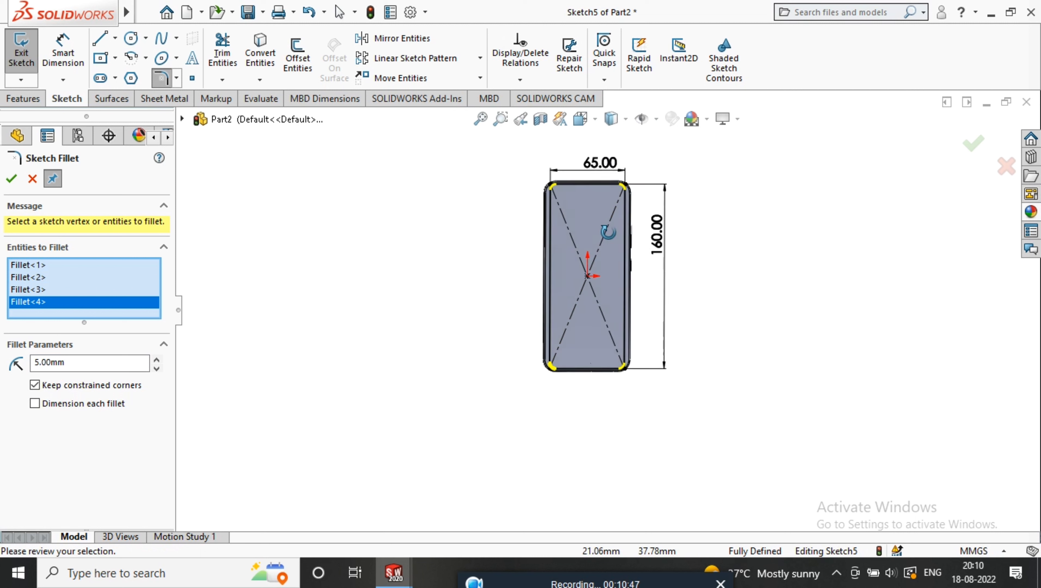
{"action": "scroll", "coordinate": [605, 222], "scroll_direction": "down", "scroll_amount": 4}
{"action": "scroll", "coordinate": [592, 252], "scroll_direction": "down", "scroll_amount": 3}
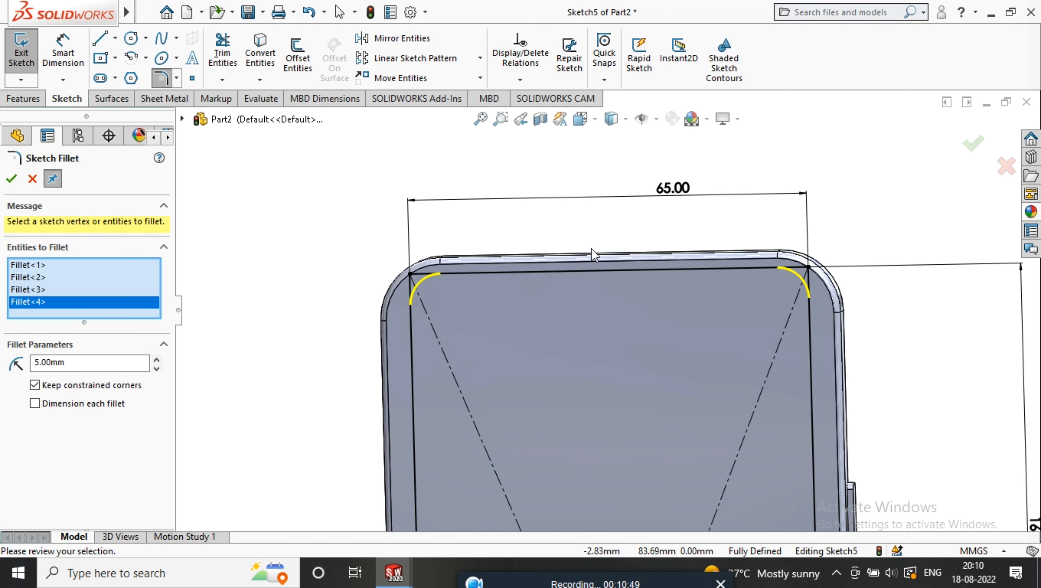
{"action": "left_click", "coordinate": [11, 178]}
{"action": "left_click", "coordinate": [130, 38]}
{"action": "left_click", "coordinate": [603, 273]}
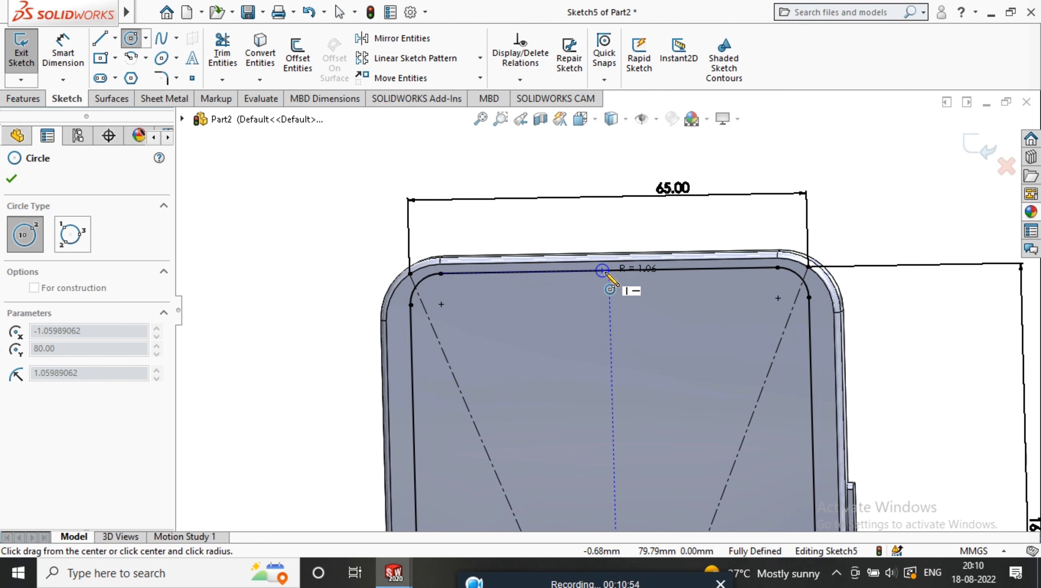
{"action": "key", "text": "Escape"}
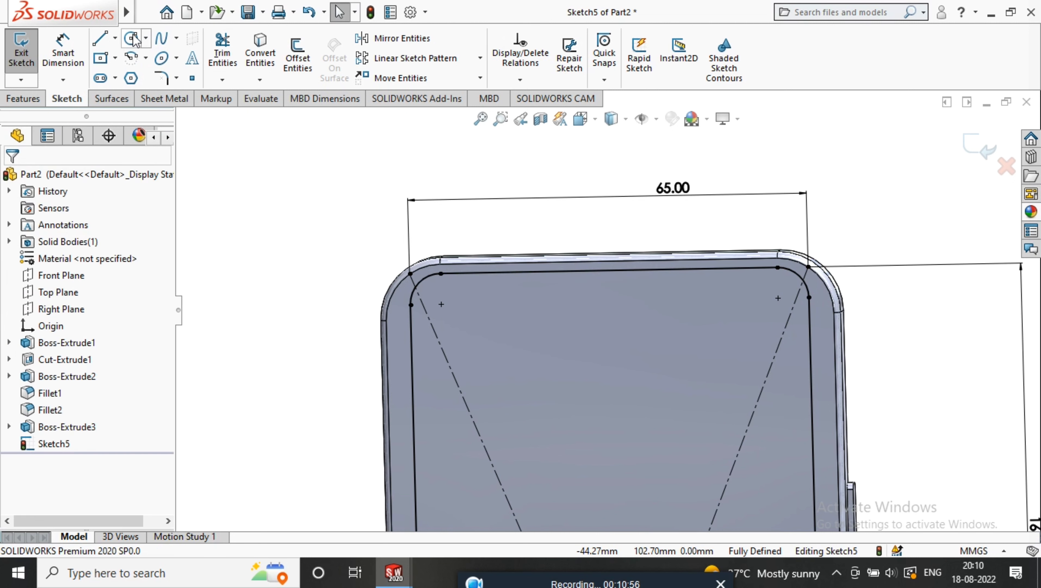
Sketch a small circle centred on the midpoint of the front rectangle's top line, reaching up to the face's upper edge.
{"action": "left_click", "coordinate": [131, 38]}
{"action": "scroll", "coordinate": [611, 283], "scroll_direction": "down", "scroll_amount": 3}
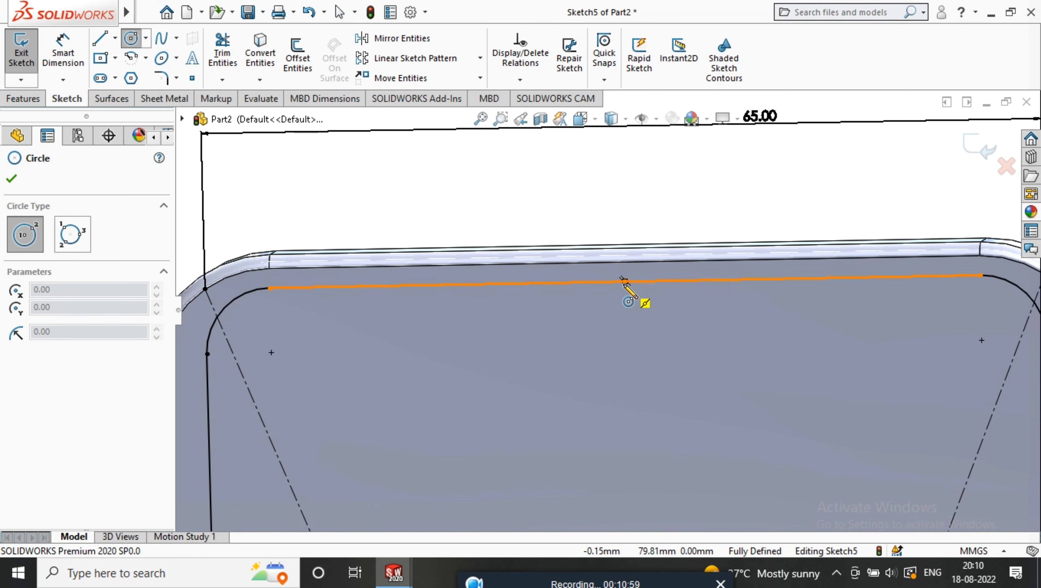
{"action": "left_click", "coordinate": [629, 281]}
{"action": "left_click", "coordinate": [624, 264]}
{"action": "right_click", "coordinate": [667, 204]}
{"action": "left_click", "coordinate": [677, 205]}
Trim the circle's upper half and the top line segment inside it to form a semicircular notch in the rectangle.
{"action": "scroll", "coordinate": [610, 259], "scroll_direction": "down", "scroll_amount": 3}
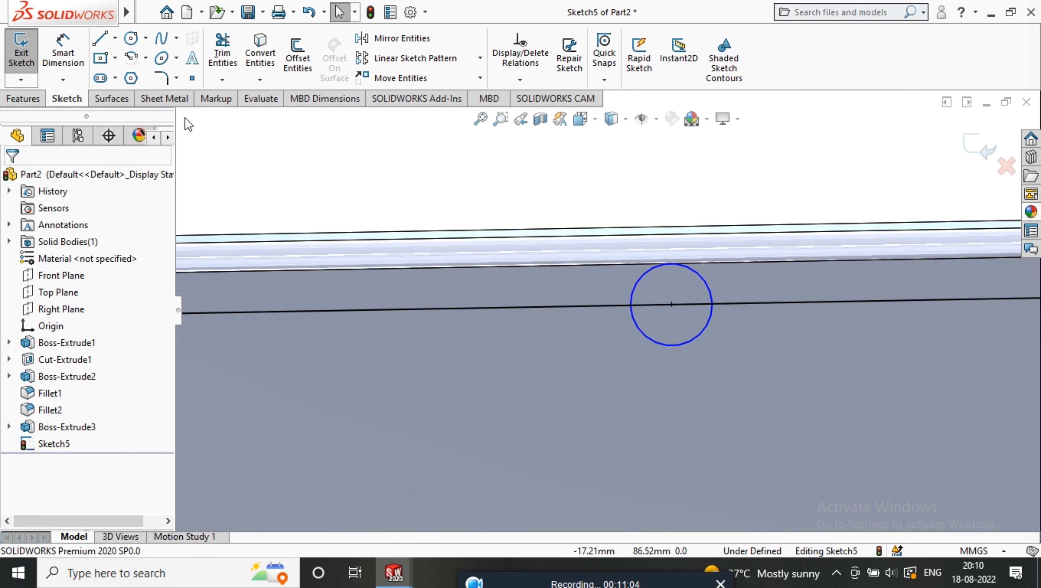
{"action": "left_click", "coordinate": [223, 51]}
{"action": "left_click_drag", "start_coordinate": [734, 279], "coordinate": [671, 325]}
{"action": "scroll", "coordinate": [669, 342], "scroll_direction": "up", "scroll_amount": 6}
{"action": "scroll", "coordinate": [728, 346], "scroll_direction": "up", "scroll_amount": 2}
{"action": "scroll", "coordinate": [646, 331], "scroll_direction": "down", "scroll_amount": 4}
{"action": "scroll", "coordinate": [661, 332], "scroll_direction": "up", "scroll_amount": 6}
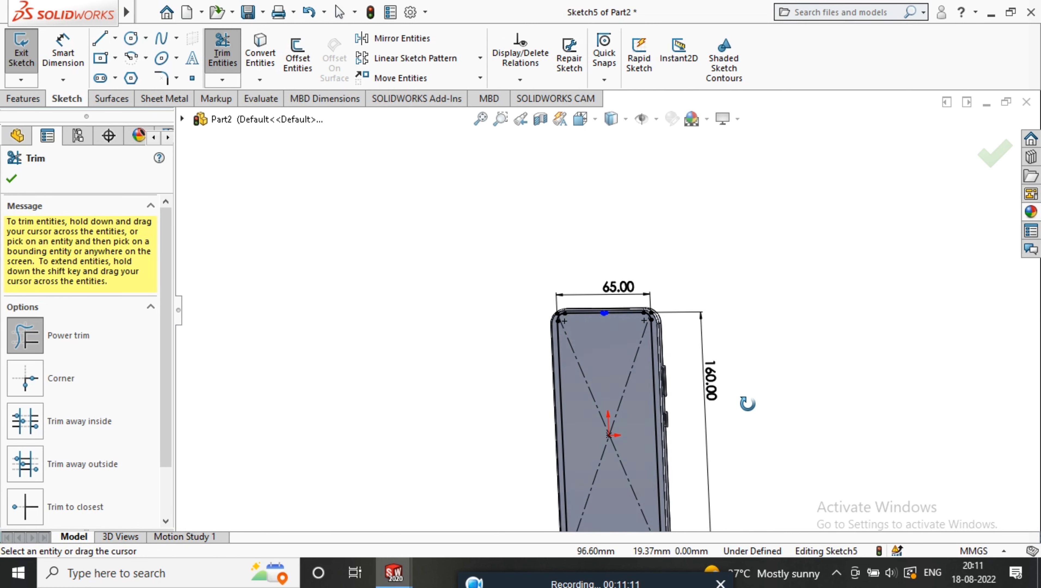